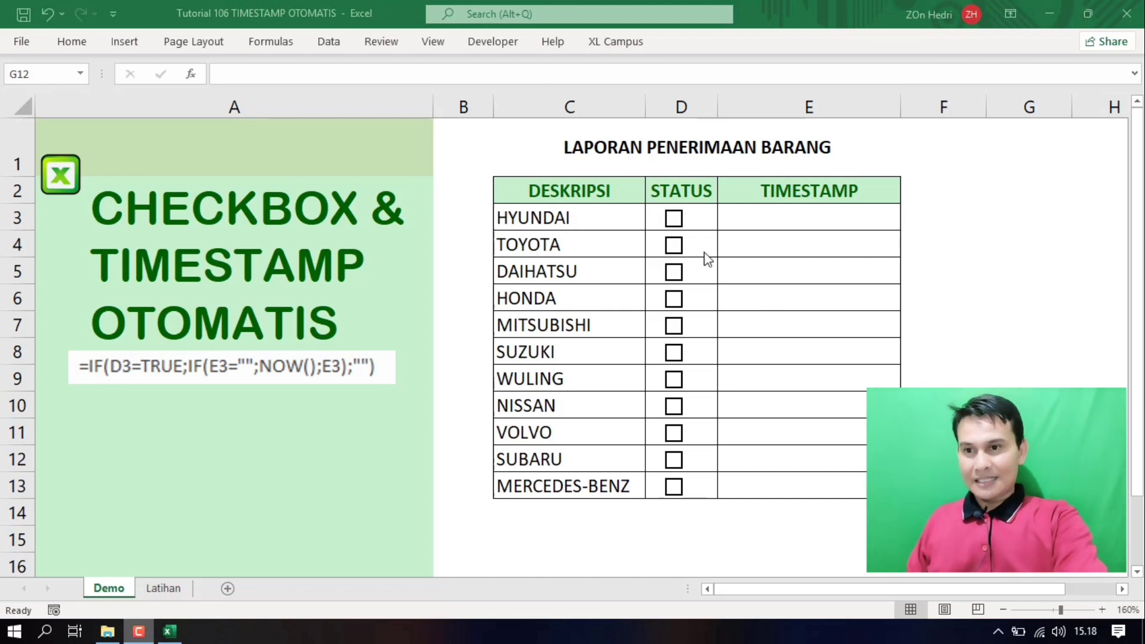
Tick the status checkboxes for HYUNDAI, MITSUBISHI, WULING and VOLVO on the Demo sheet
{"action": "left_click", "coordinate": [674, 219]}
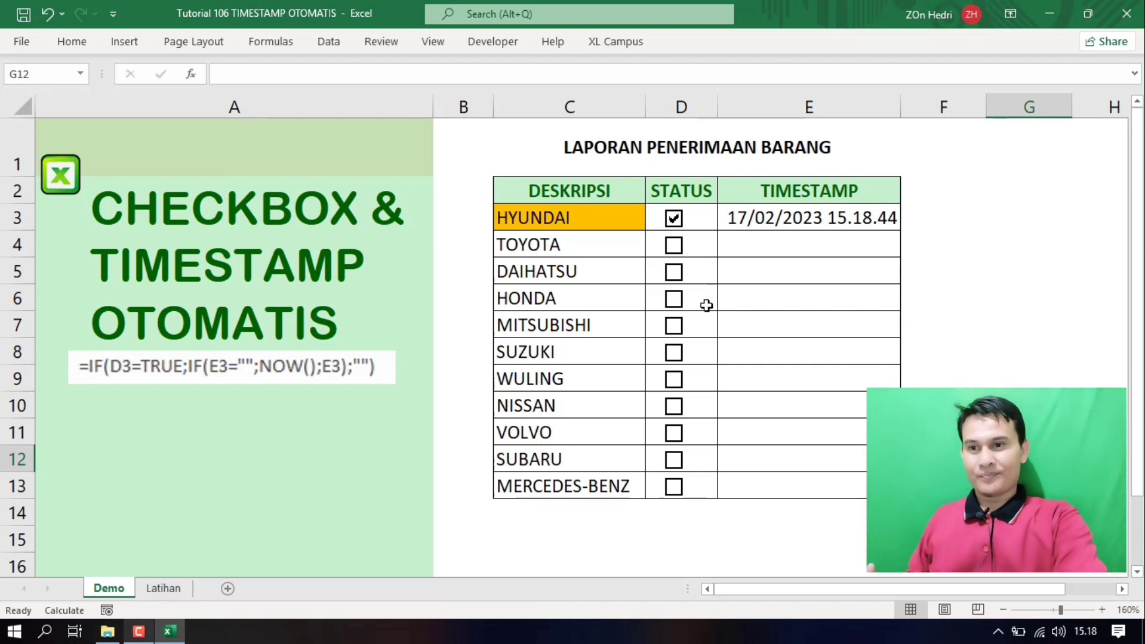
{"action": "left_click", "coordinate": [678, 327]}
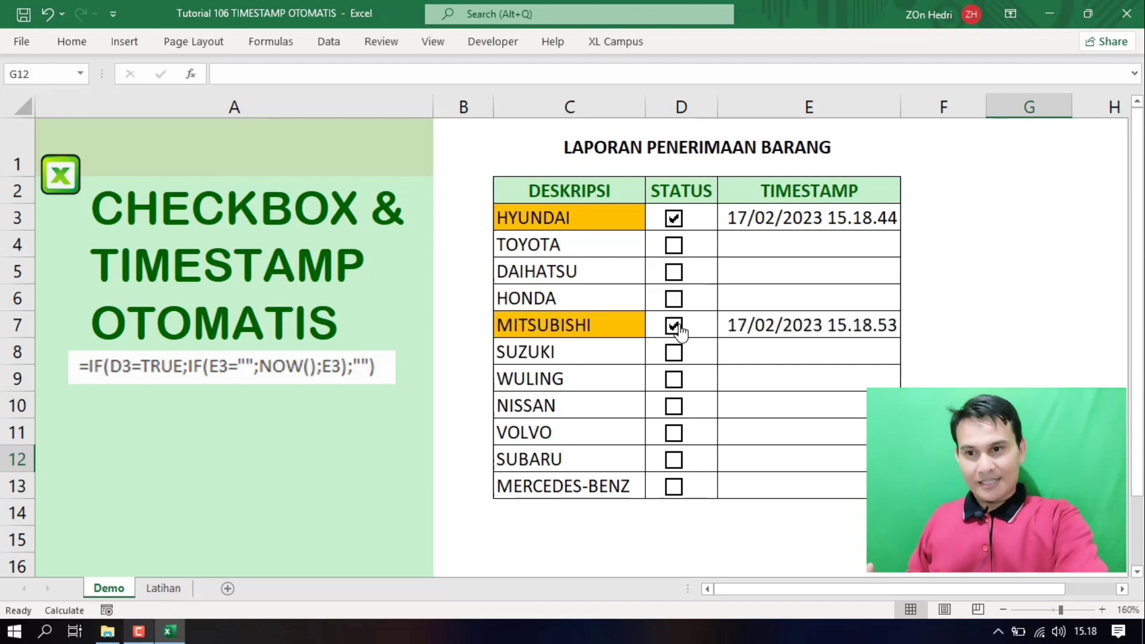
{"action": "left_click", "coordinate": [676, 380]}
{"action": "left_click", "coordinate": [676, 442]}
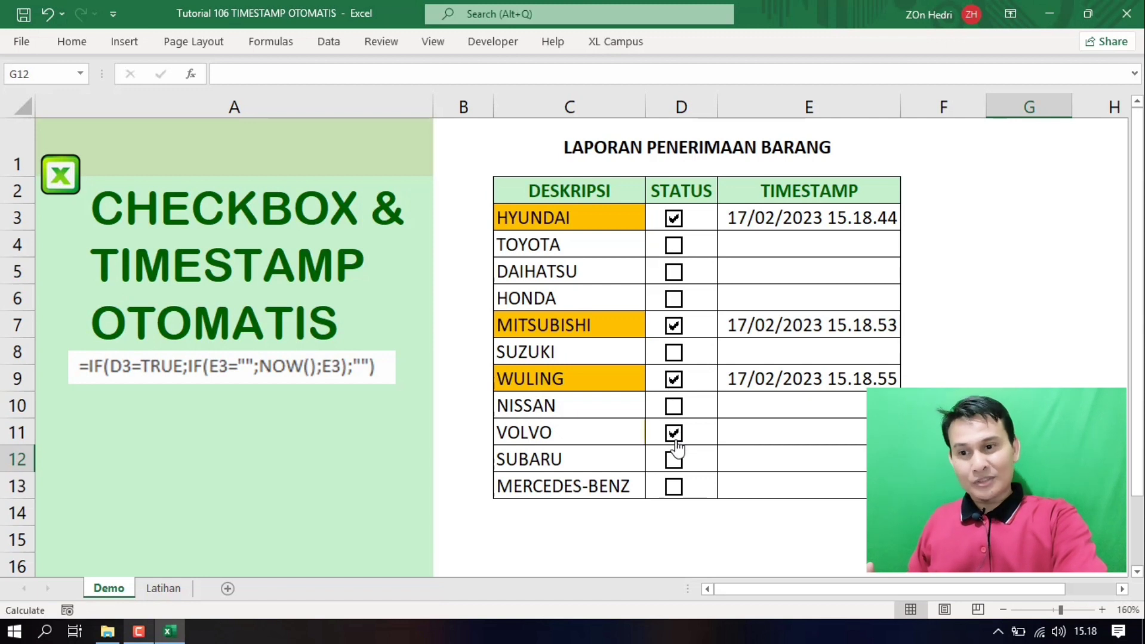
Clear the status checkboxes for VOLVO, WULING, MITSUBISHI and HYUNDAI
{"action": "left_click", "coordinate": [675, 438]}
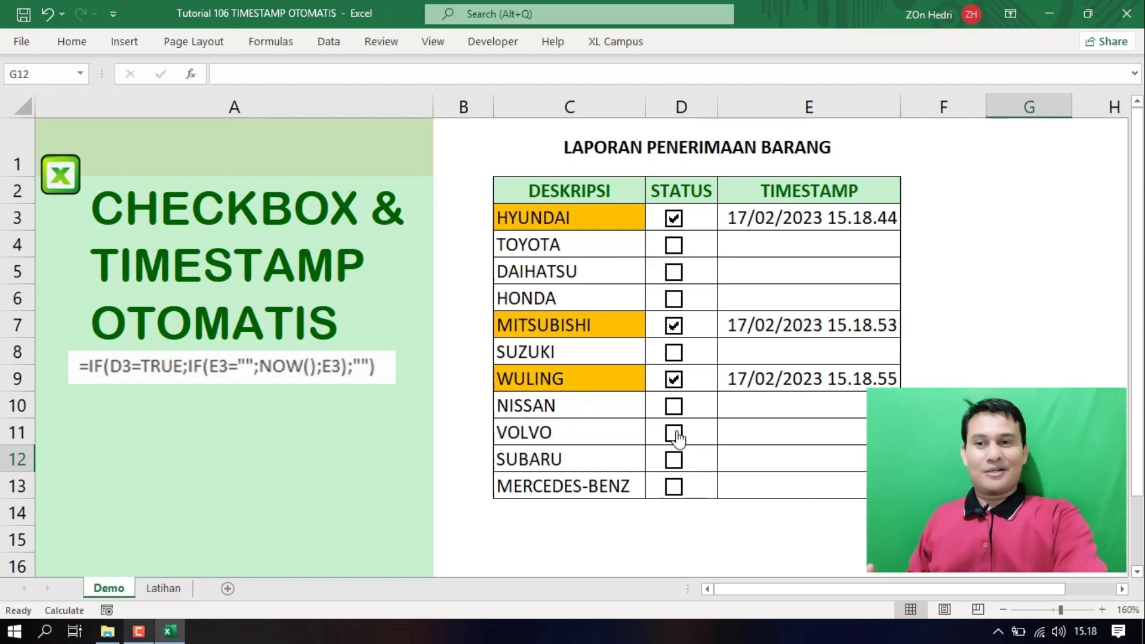
{"action": "left_click", "coordinate": [676, 385]}
{"action": "left_click", "coordinate": [675, 331]}
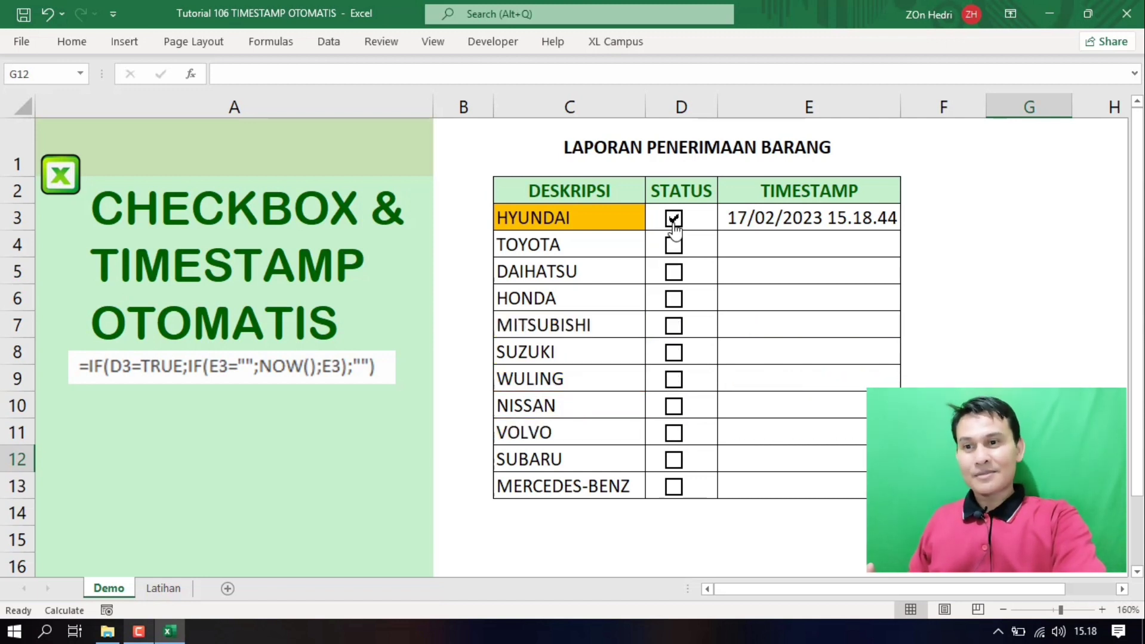
{"action": "left_click", "coordinate": [673, 221]}
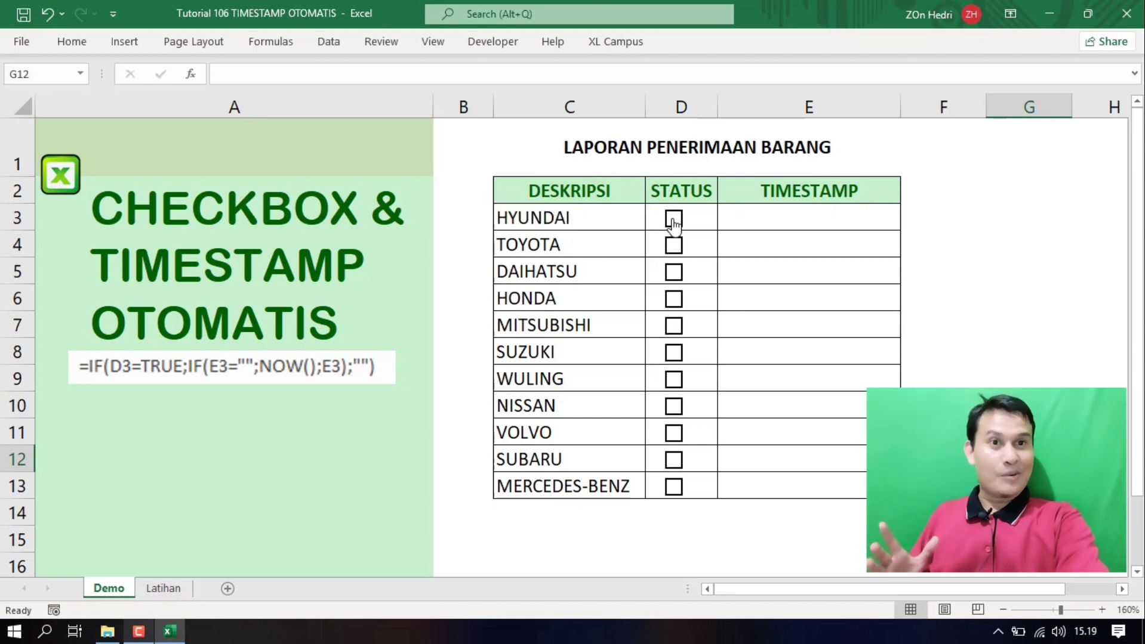
Switch to the Latihan sheet and select the first instruction in cell G3
{"action": "left_click", "coordinate": [164, 589]}
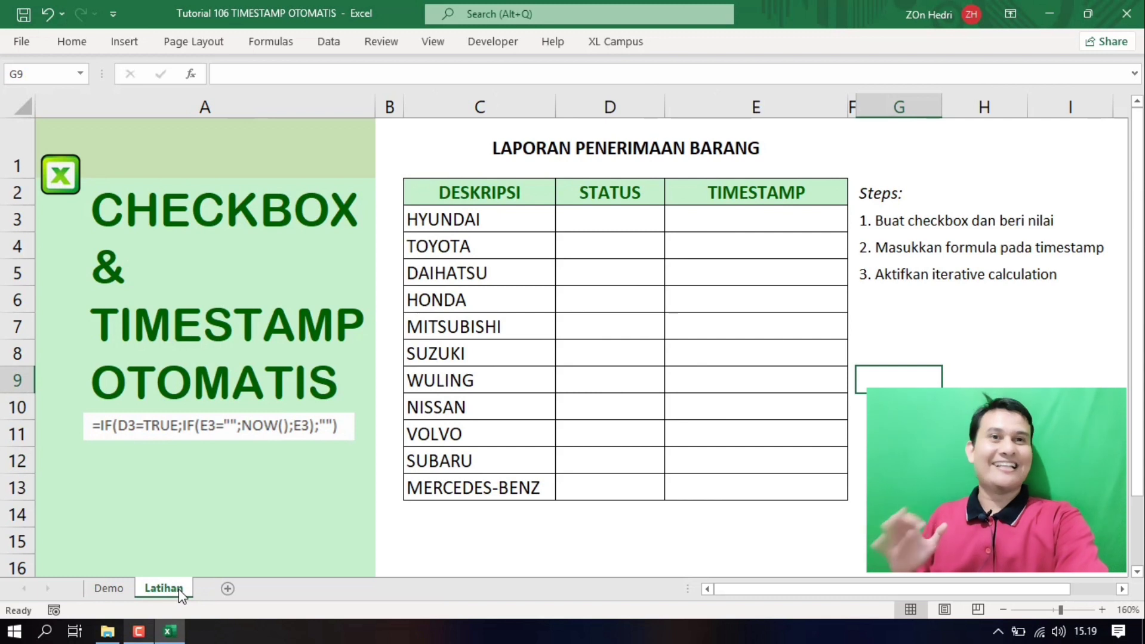
{"action": "left_click", "coordinate": [904, 408]}
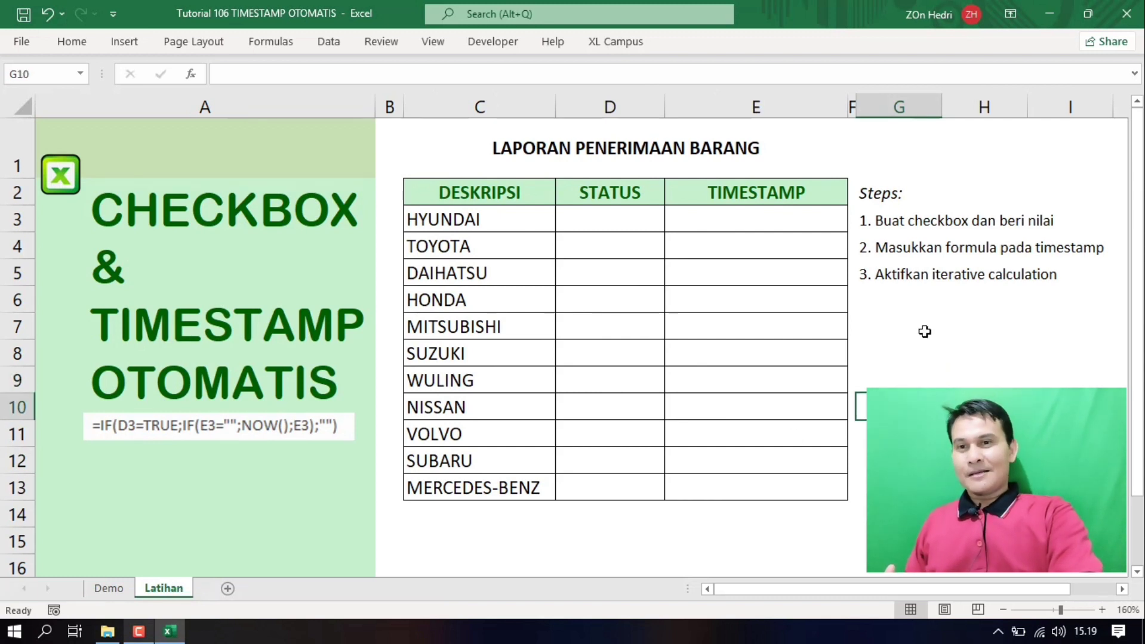
{"action": "left_click", "coordinate": [891, 222]}
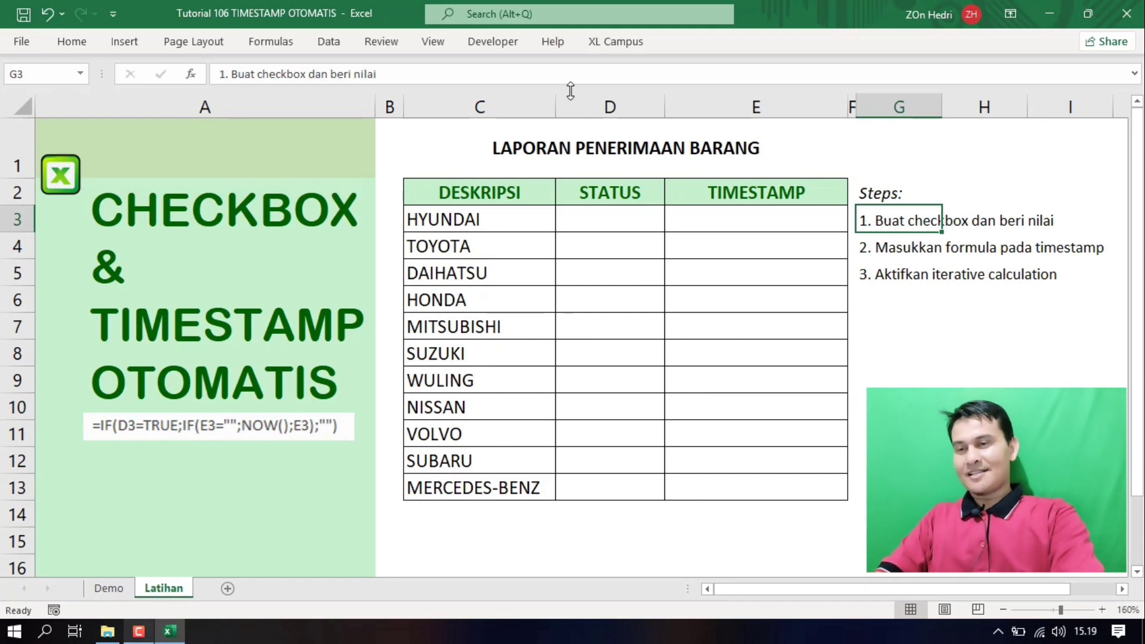
Make sure the Developer tab is enabled in the ribbon customization options
{"action": "left_click", "coordinate": [494, 43]}
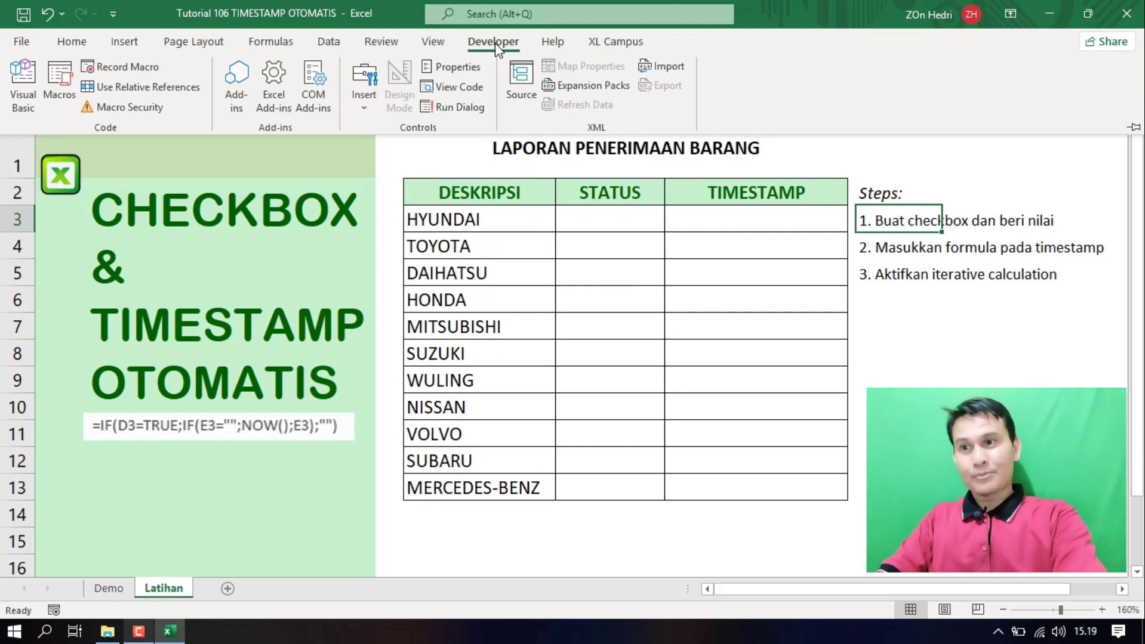
{"action": "left_click", "coordinate": [438, 43]}
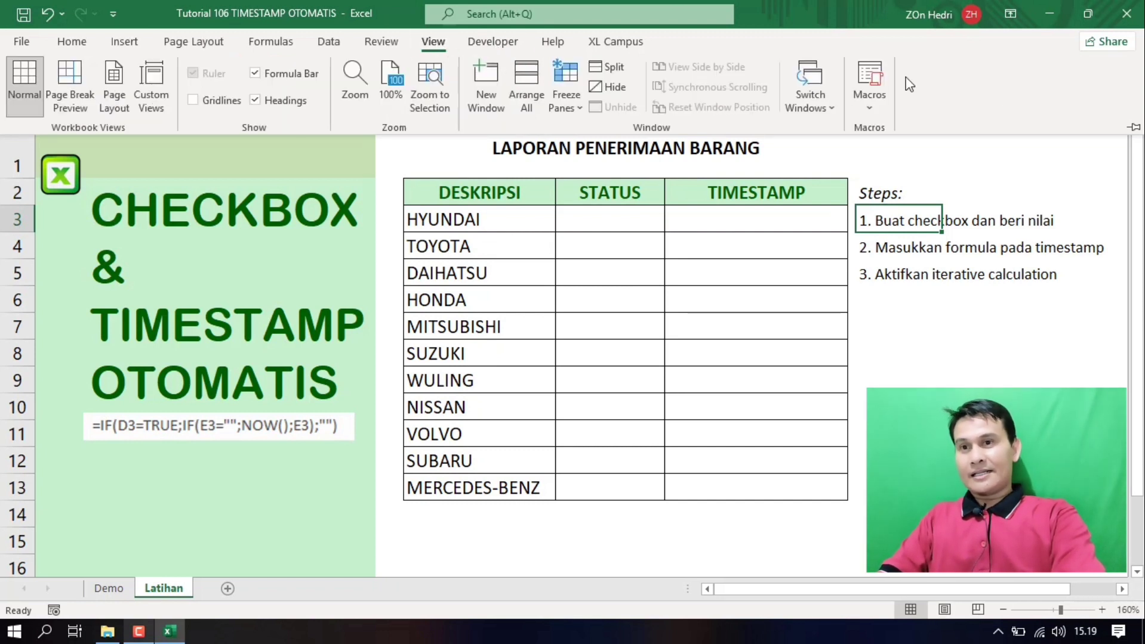
{"action": "right_click", "coordinate": [961, 85]}
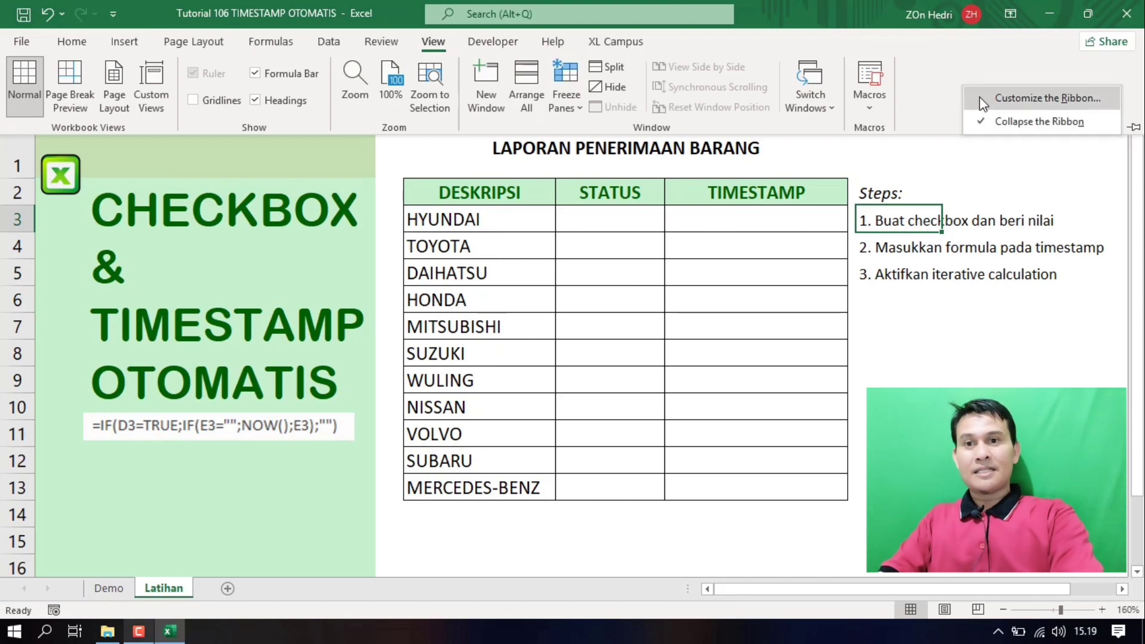
{"action": "left_click", "coordinate": [983, 98]}
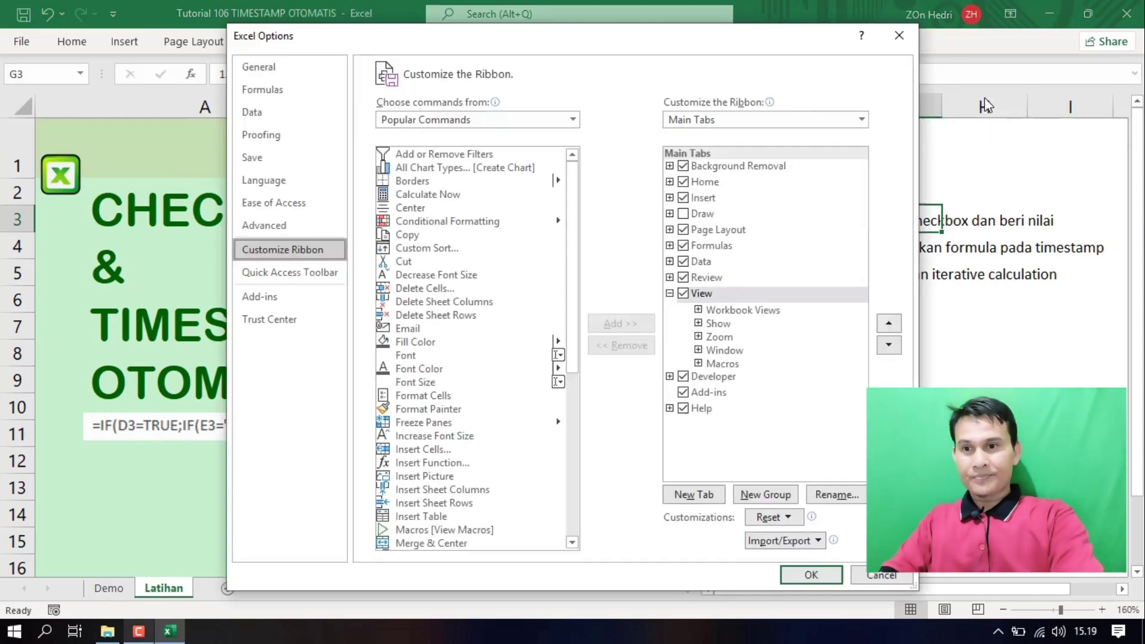
{"action": "left_click", "coordinate": [685, 380]}
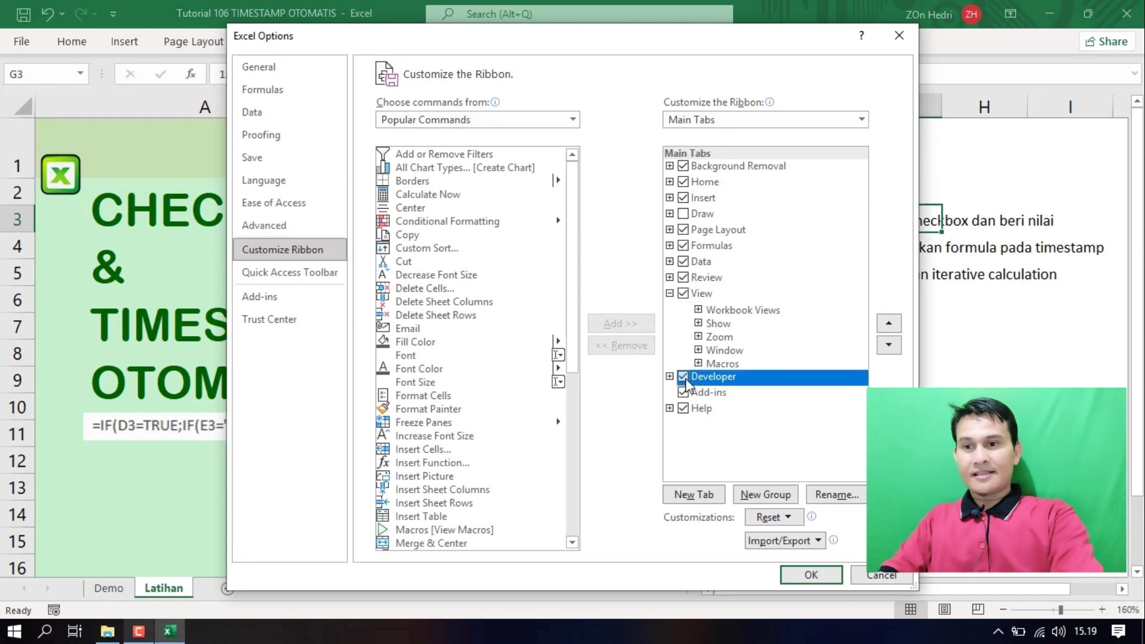
{"action": "left_click", "coordinate": [684, 378]}
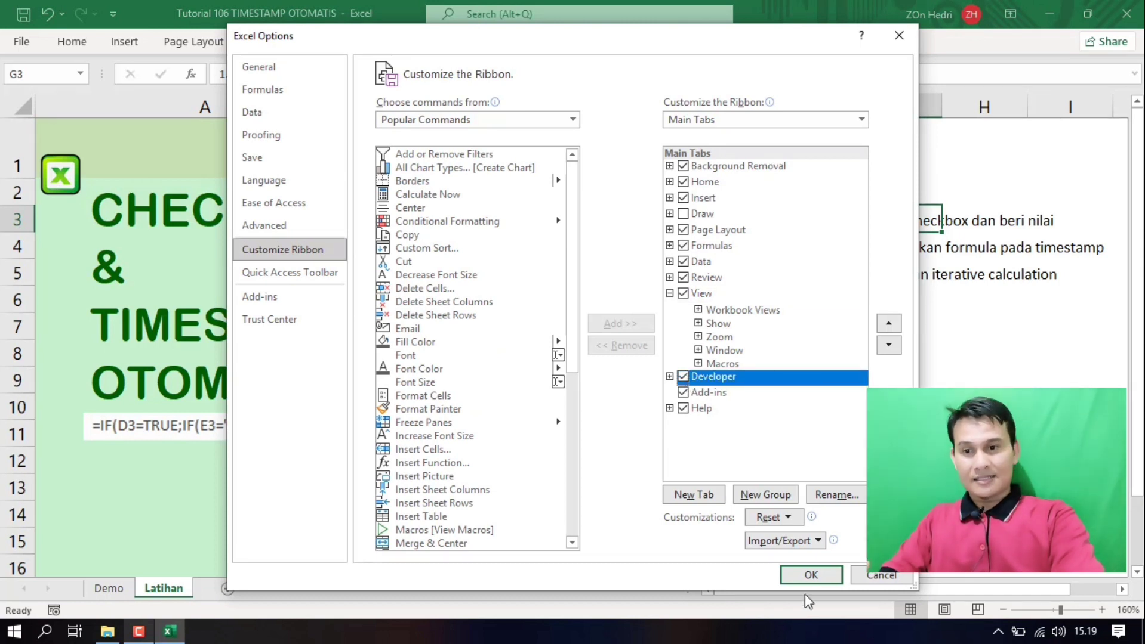
{"action": "left_click", "coordinate": [810, 577]}
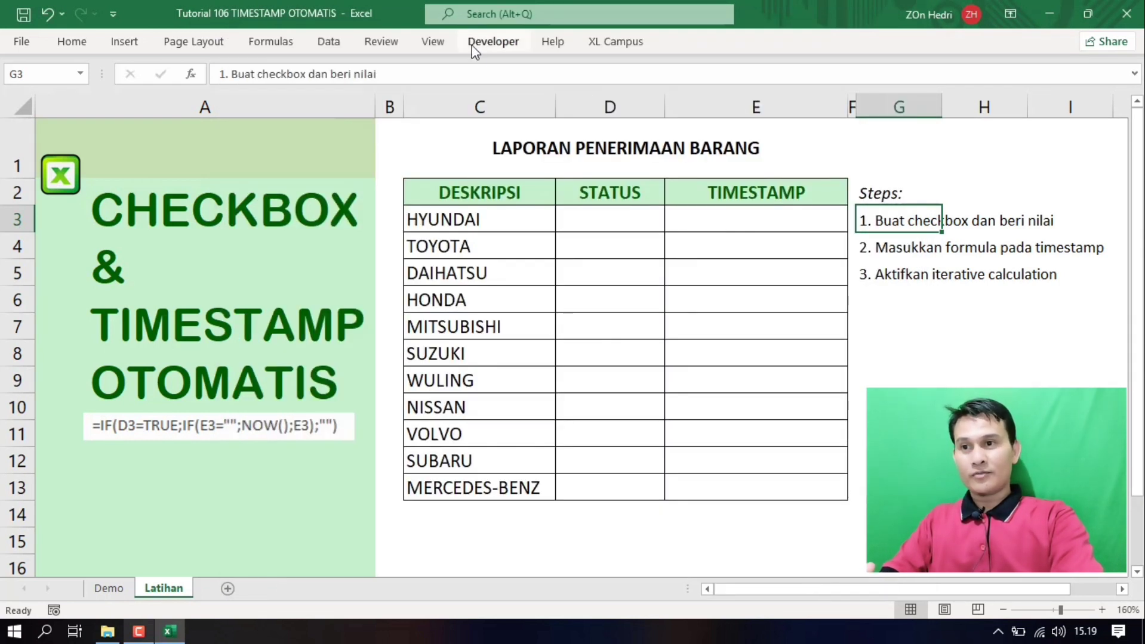
Insert a form-control check box in cell D3 of the HYUNDAI row and resize it to fit within the cell
{"action": "left_click", "coordinate": [492, 41]}
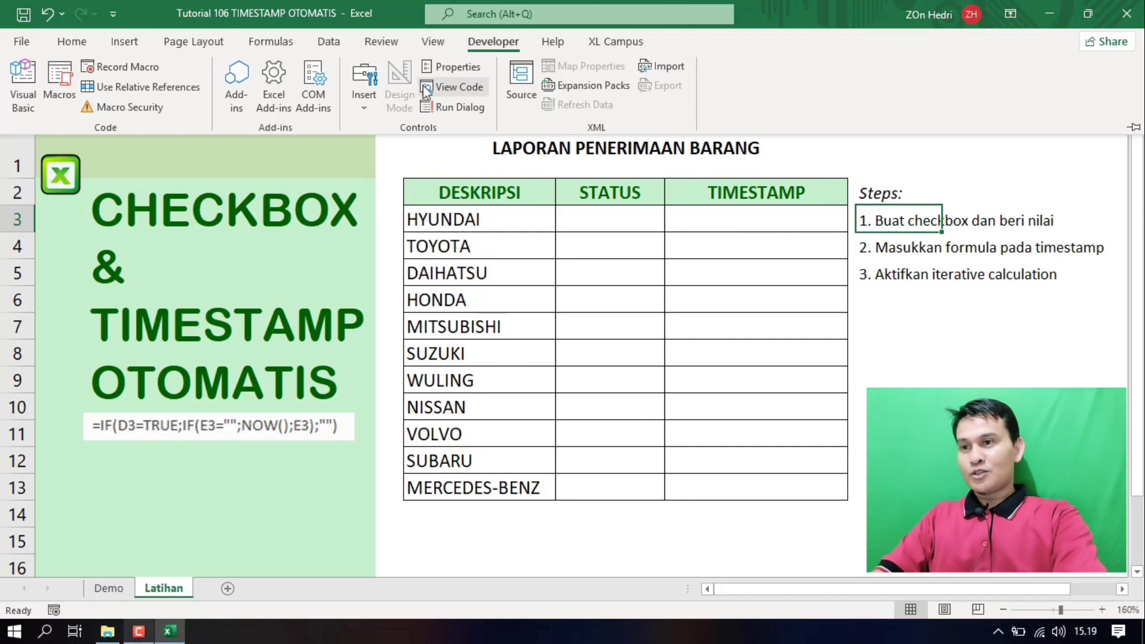
{"action": "left_click", "coordinate": [363, 107]}
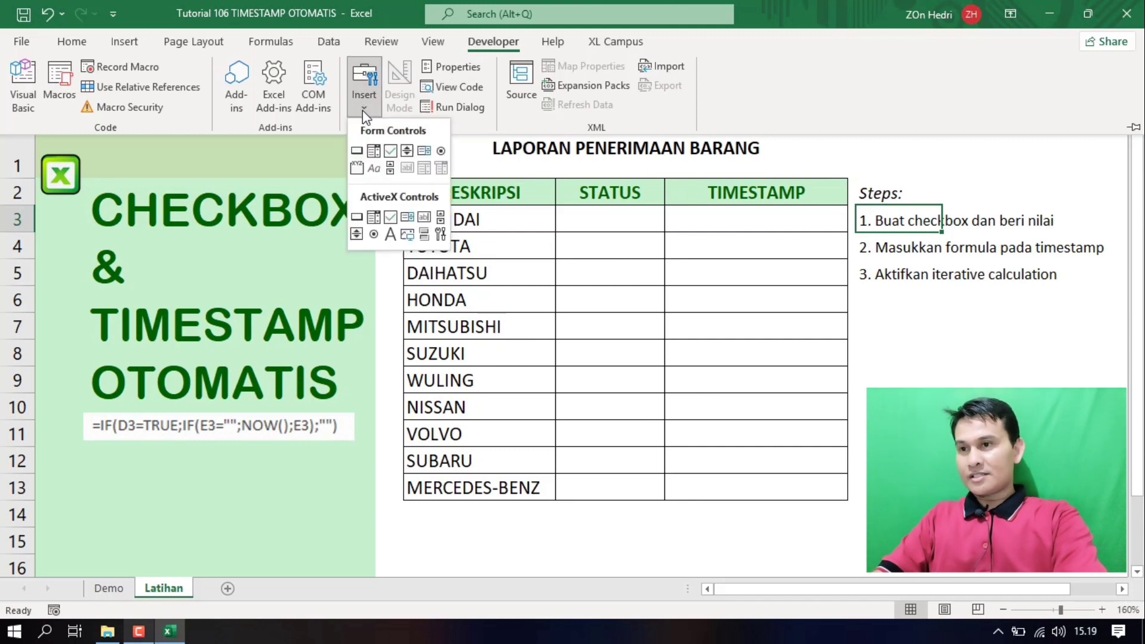
{"action": "left_click", "coordinate": [390, 152]}
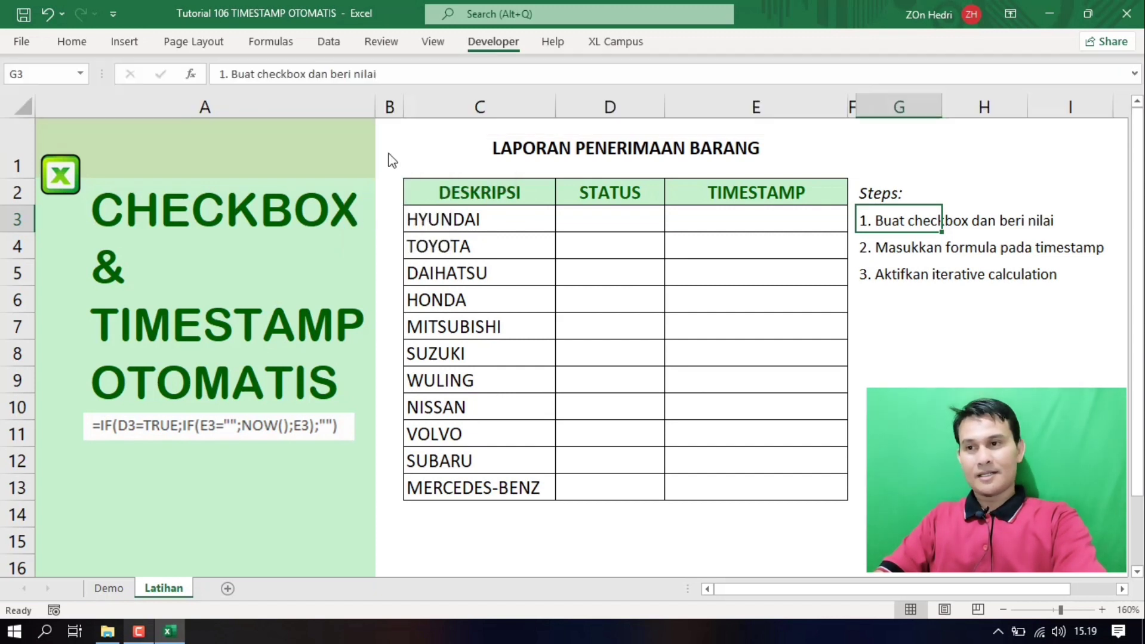
{"action": "left_click", "coordinate": [562, 210]}
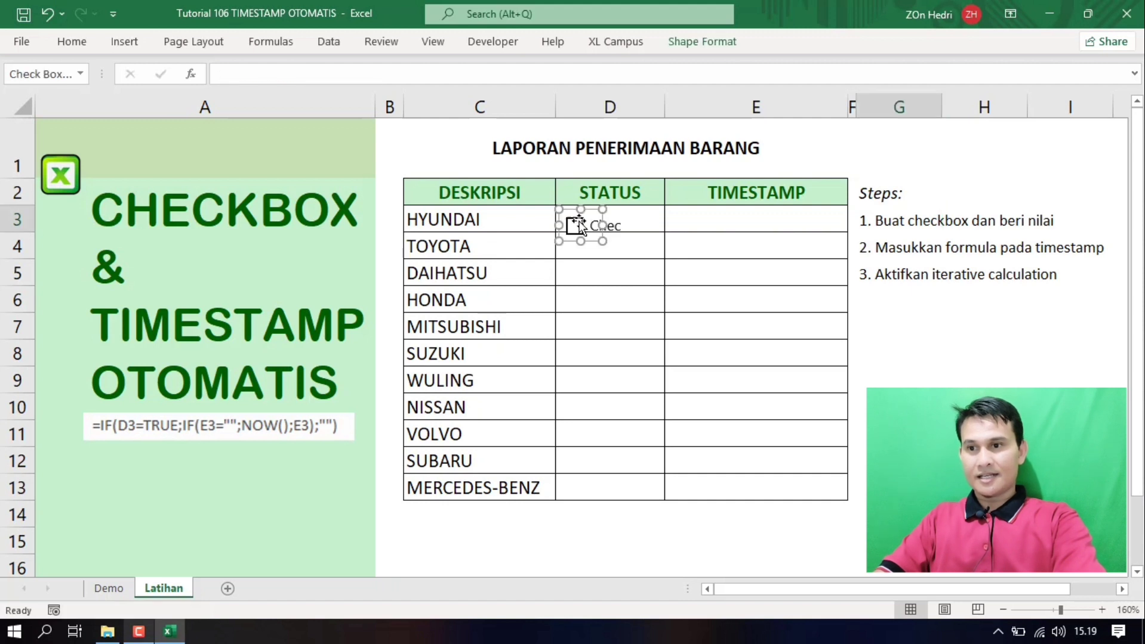
{"action": "left_click_drag", "start_coordinate": [578, 240], "coordinate": [581, 229]}
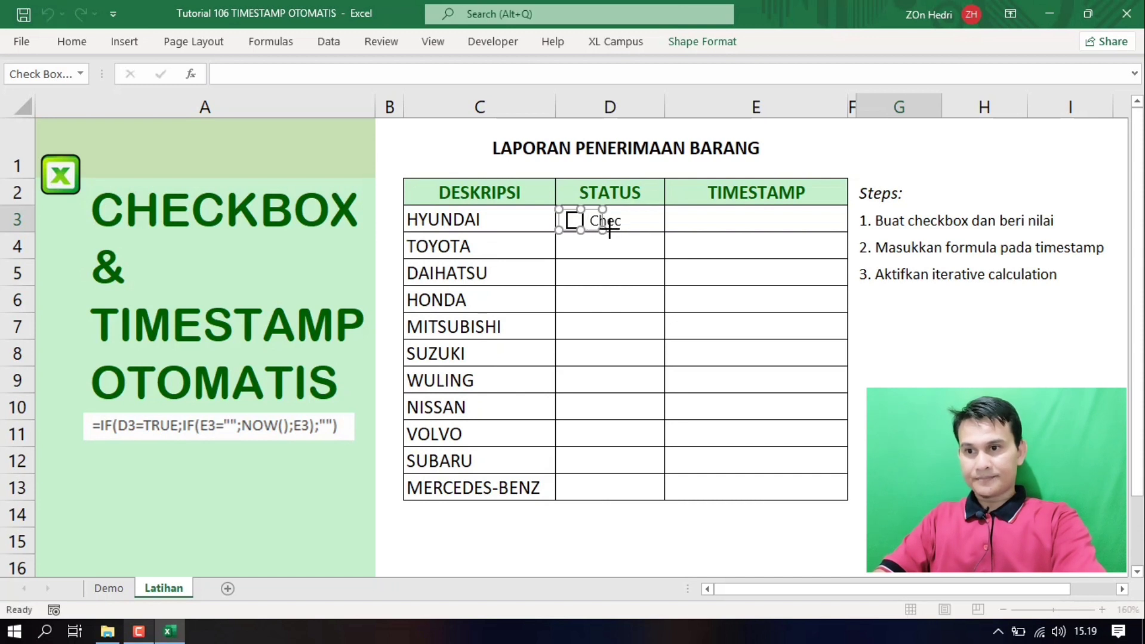
{"action": "left_click_drag", "start_coordinate": [603, 230], "coordinate": [642, 227]}
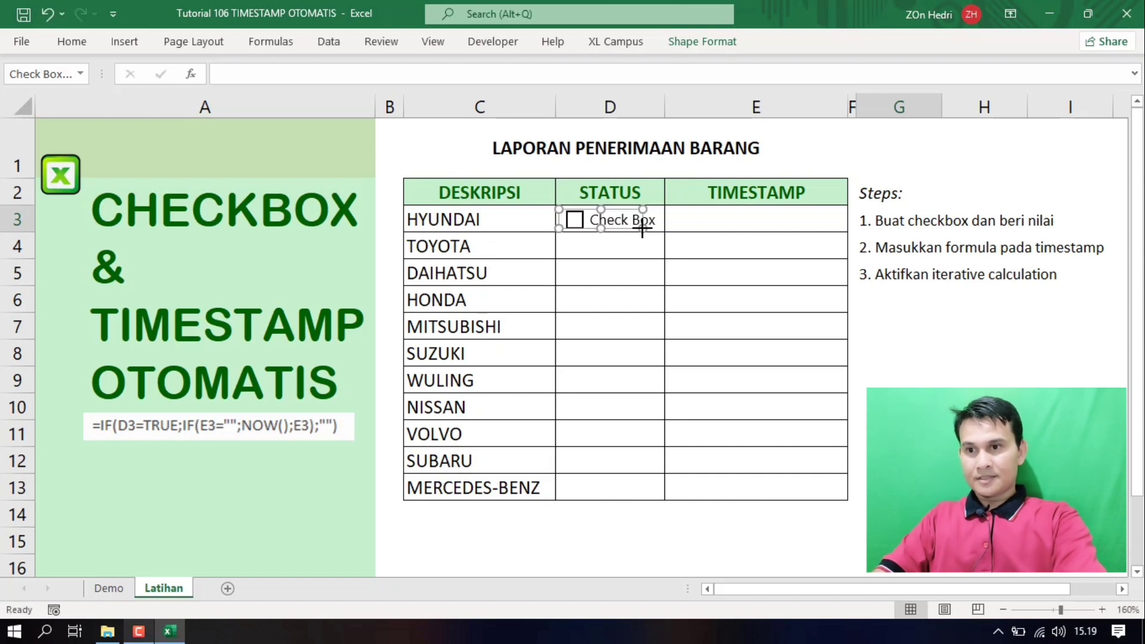
Remove the label text from the HYUNDAI check box so only the box remains
{"action": "left_click", "coordinate": [595, 220]}
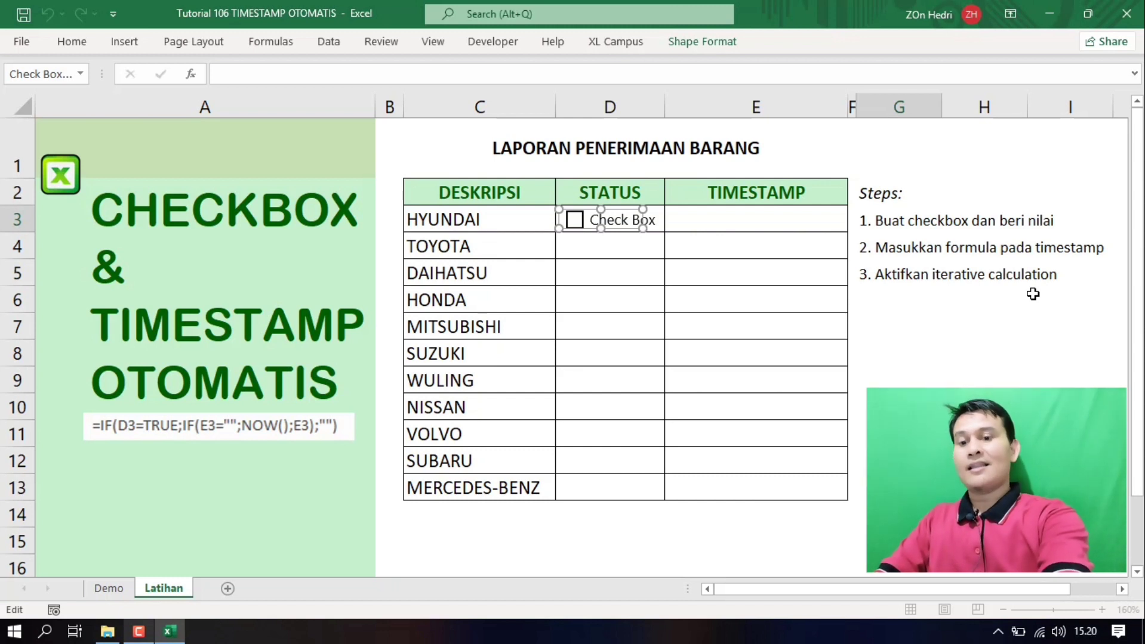
{"action": "key", "text": "Delete"}
{"action": "key", "text": "Delete"}
{"action": "key", "text": "Delete"}
{"action": "key", "text": "Delete"}
{"action": "key", "text": "Delete"}
{"action": "key", "text": "Delete"}
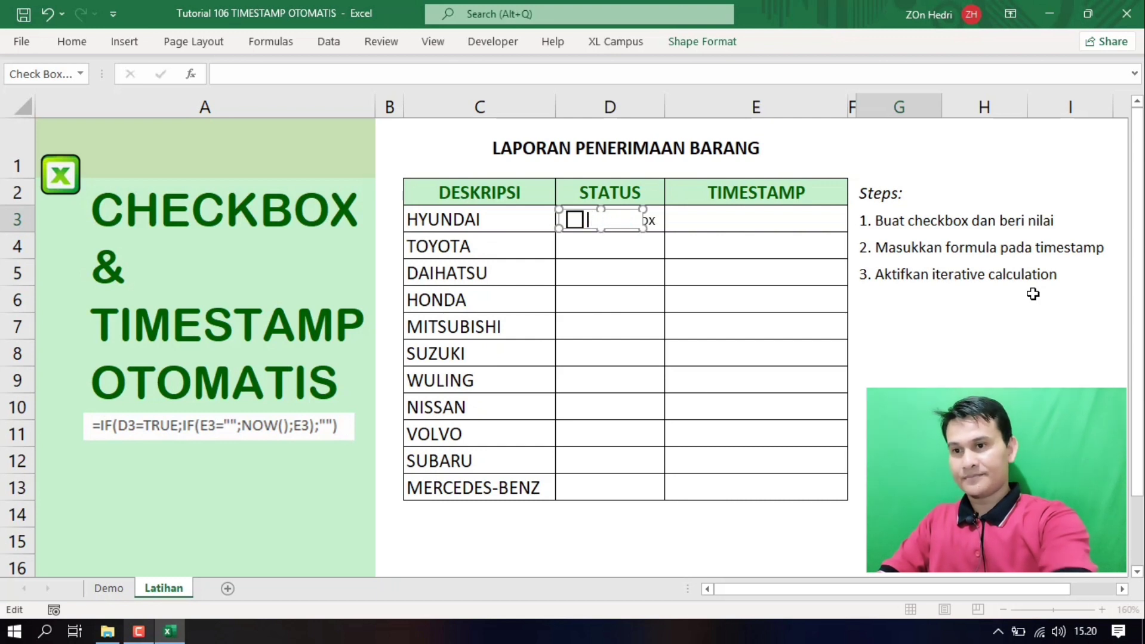
{"action": "left_click", "coordinate": [983, 407]}
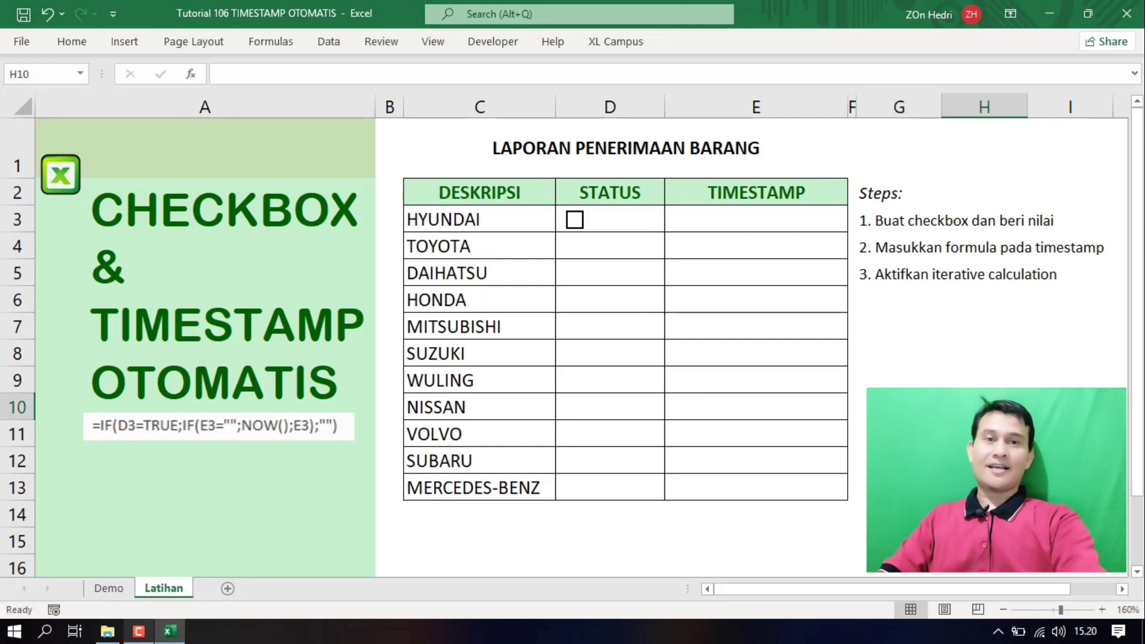
Fill cell D3 with its check box down the STATUS column to D13
{"action": "left_click", "coordinate": [660, 223]}
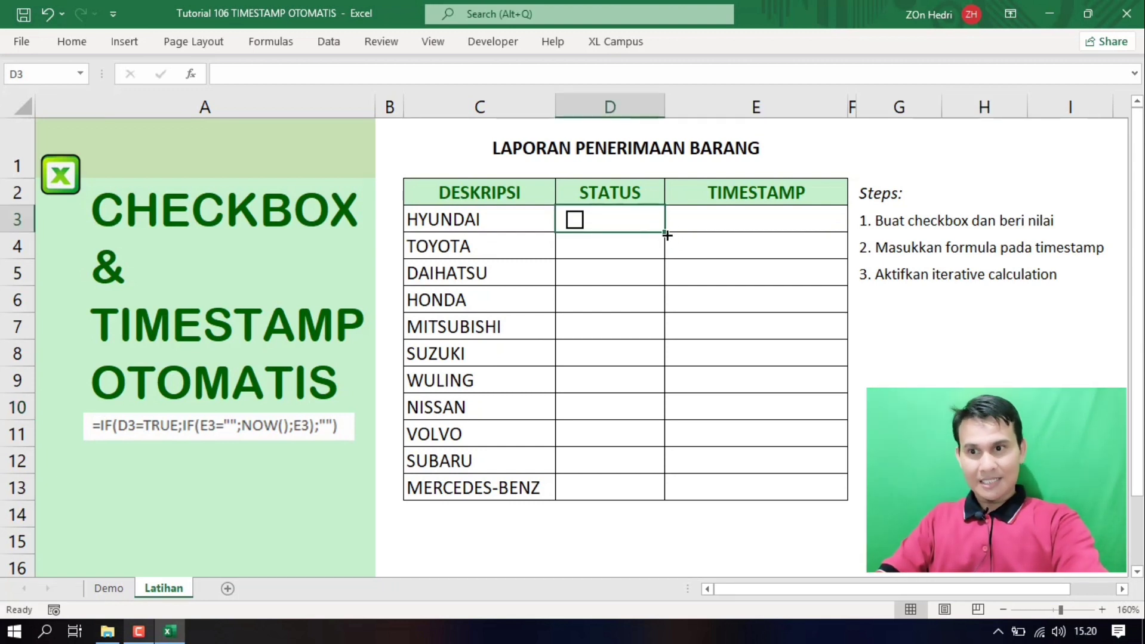
{"action": "left_click_drag", "start_coordinate": [666, 236], "coordinate": [648, 491]}
{"action": "left_click", "coordinate": [984, 407]}
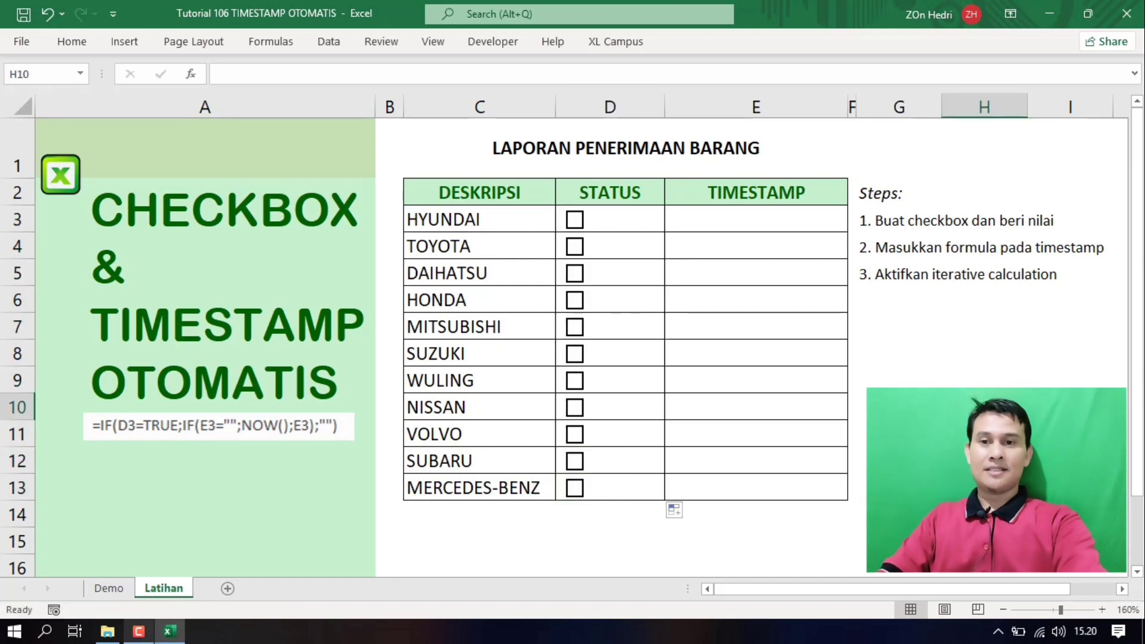
Link the check box in the HYUNDAI row to cell $D$3 through its format control settings
{"action": "left_click", "coordinate": [890, 223]}
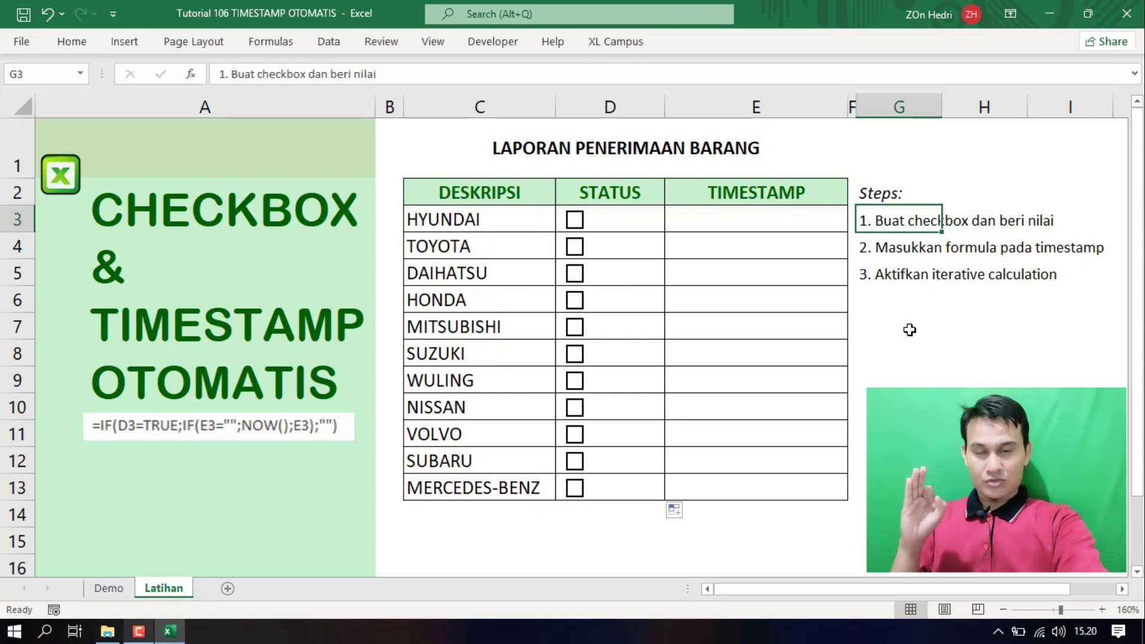
{"action": "left_click", "coordinate": [774, 211]}
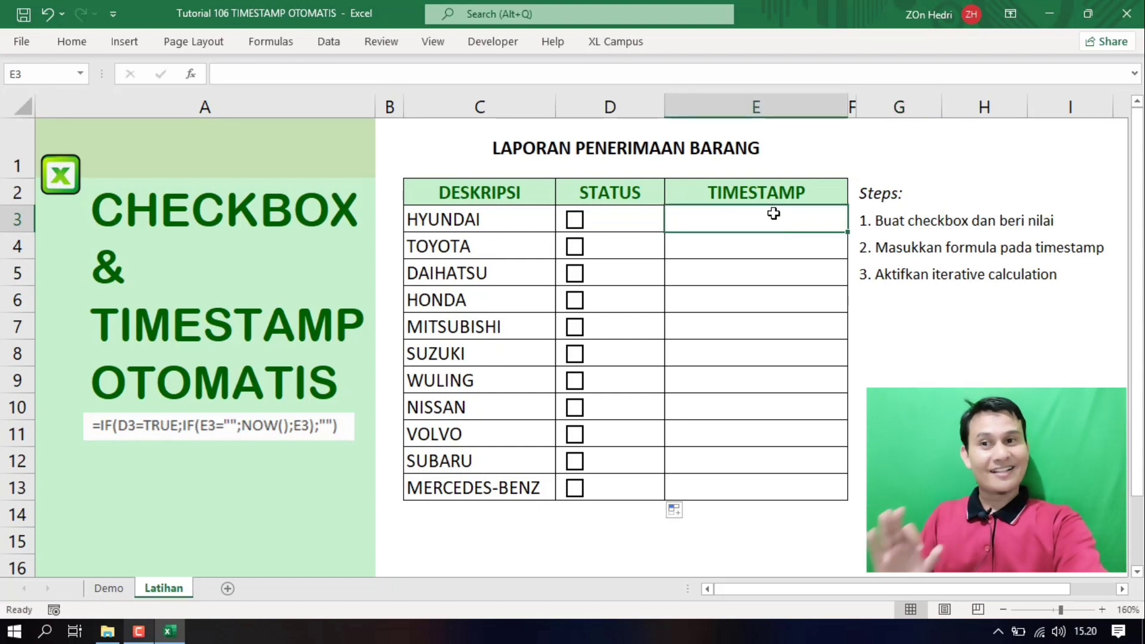
{"action": "right_click", "coordinate": [576, 224]}
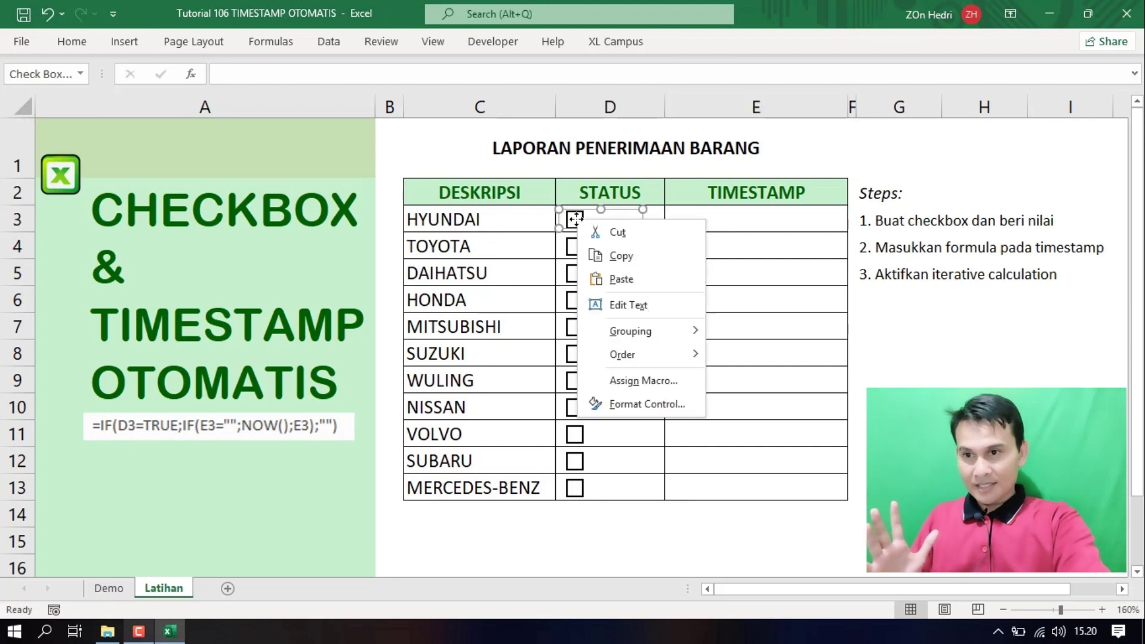
{"action": "left_click", "coordinate": [617, 406]}
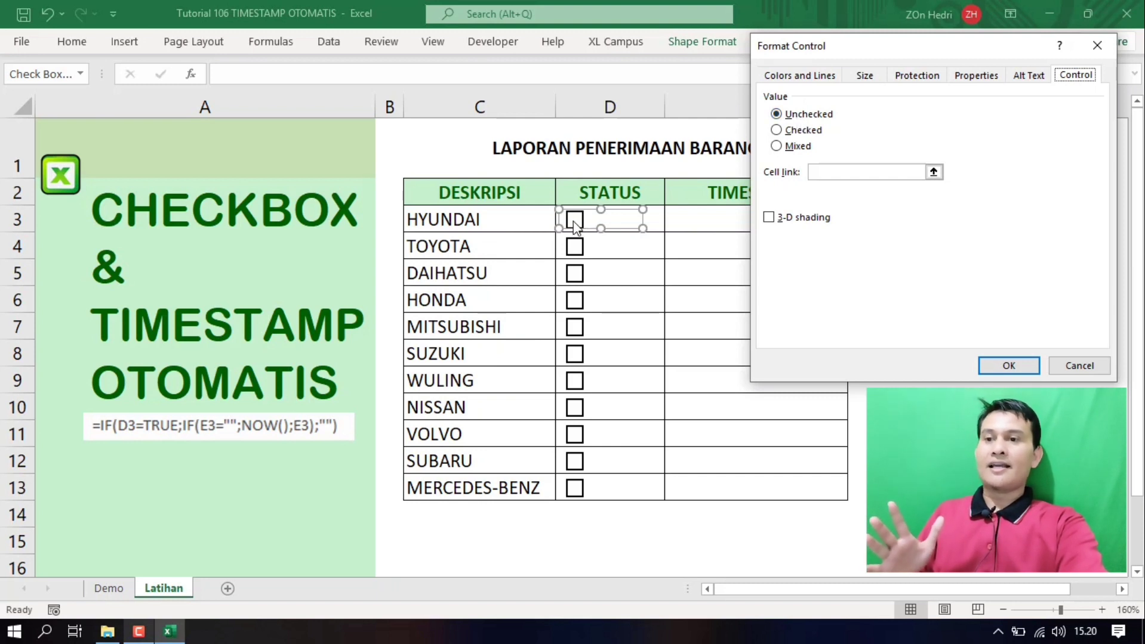
{"action": "left_click", "coordinate": [848, 173]}
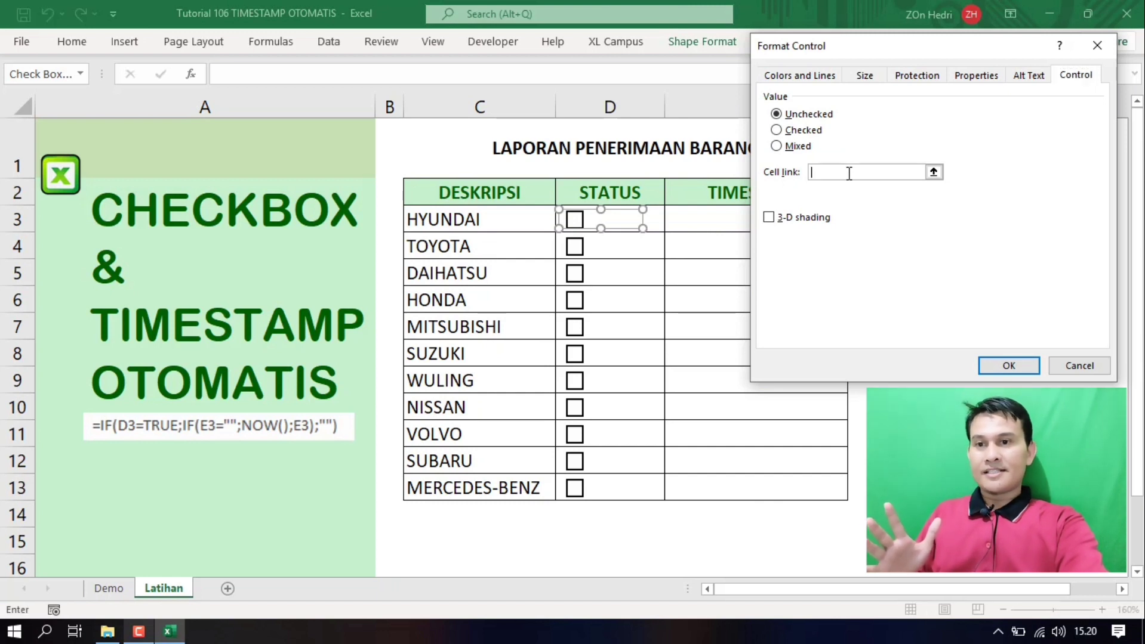
{"action": "left_click", "coordinate": [933, 173]}
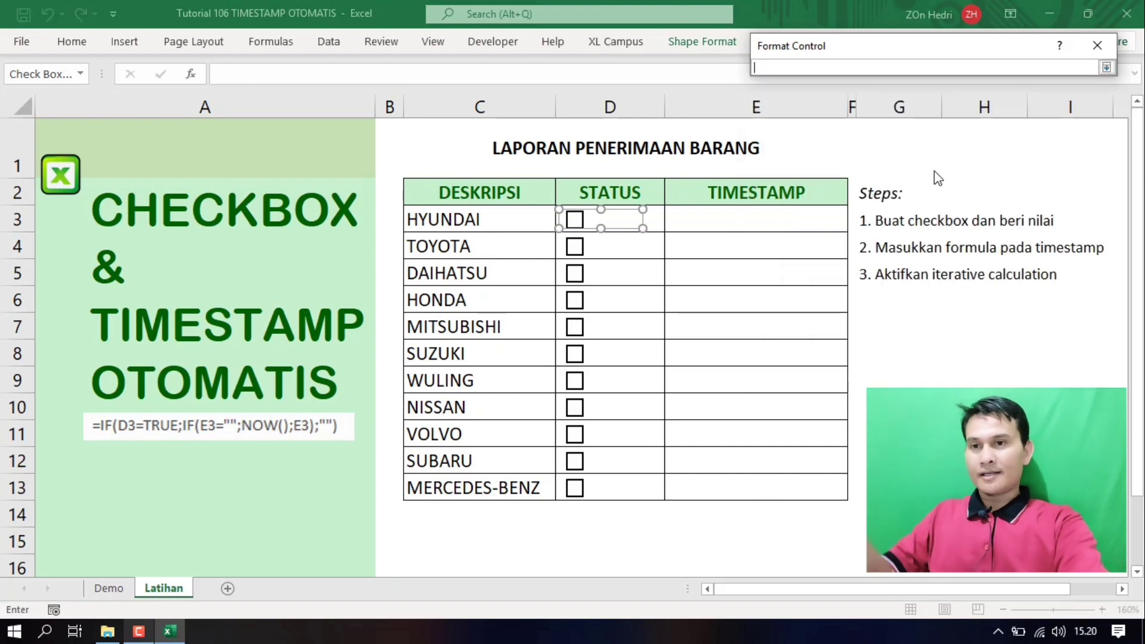
{"action": "left_click", "coordinate": [654, 218]}
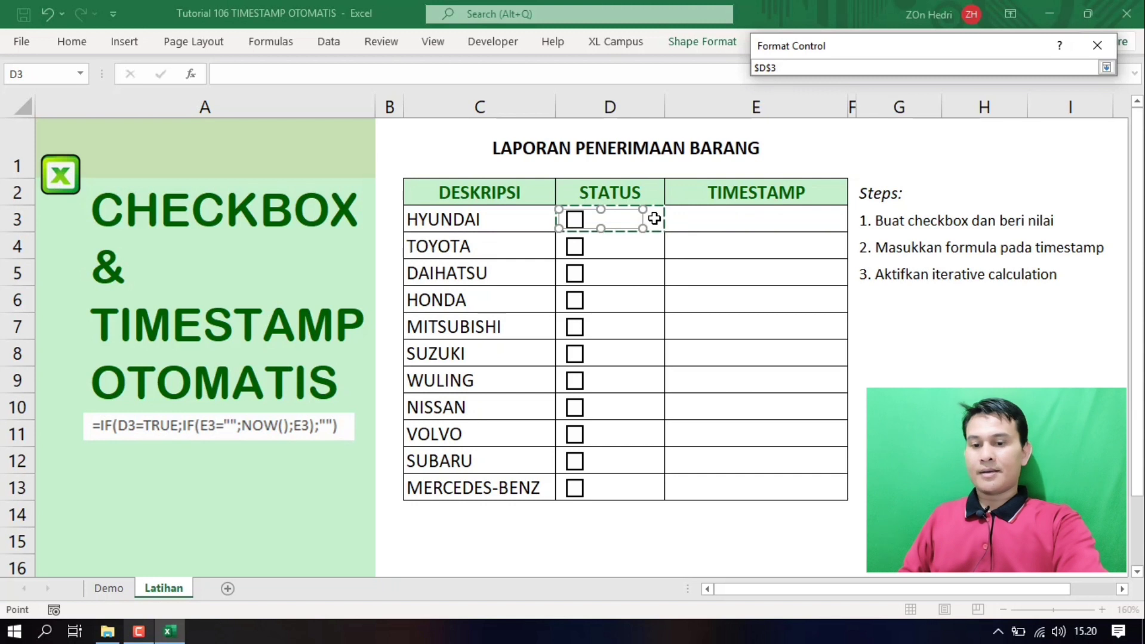
{"action": "key", "text": "Return"}
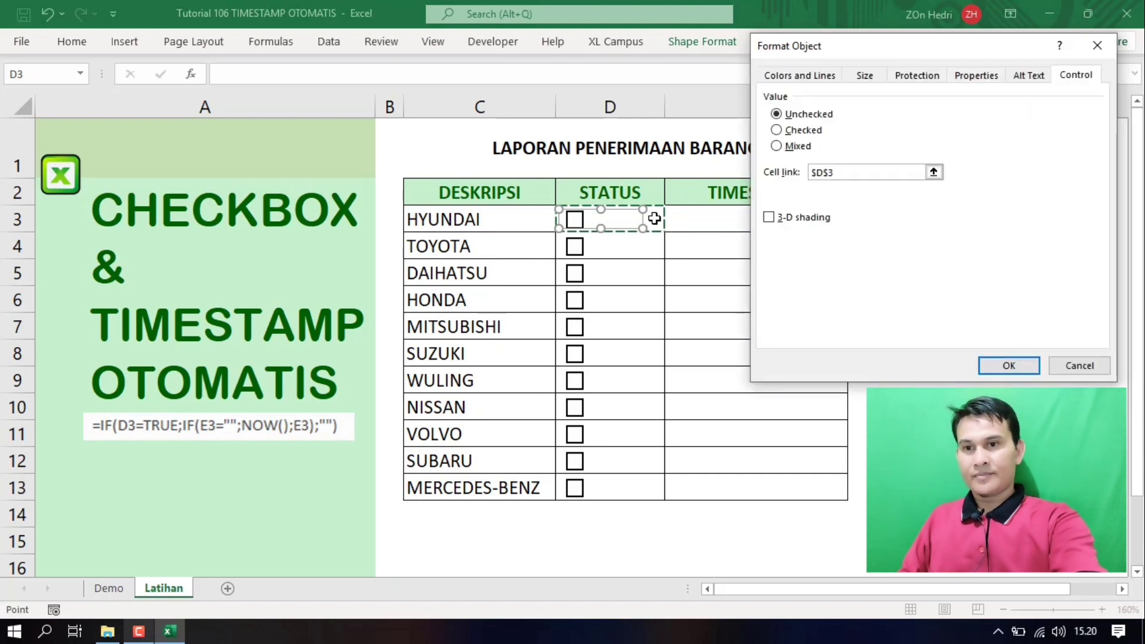
{"action": "key", "text": "Return"}
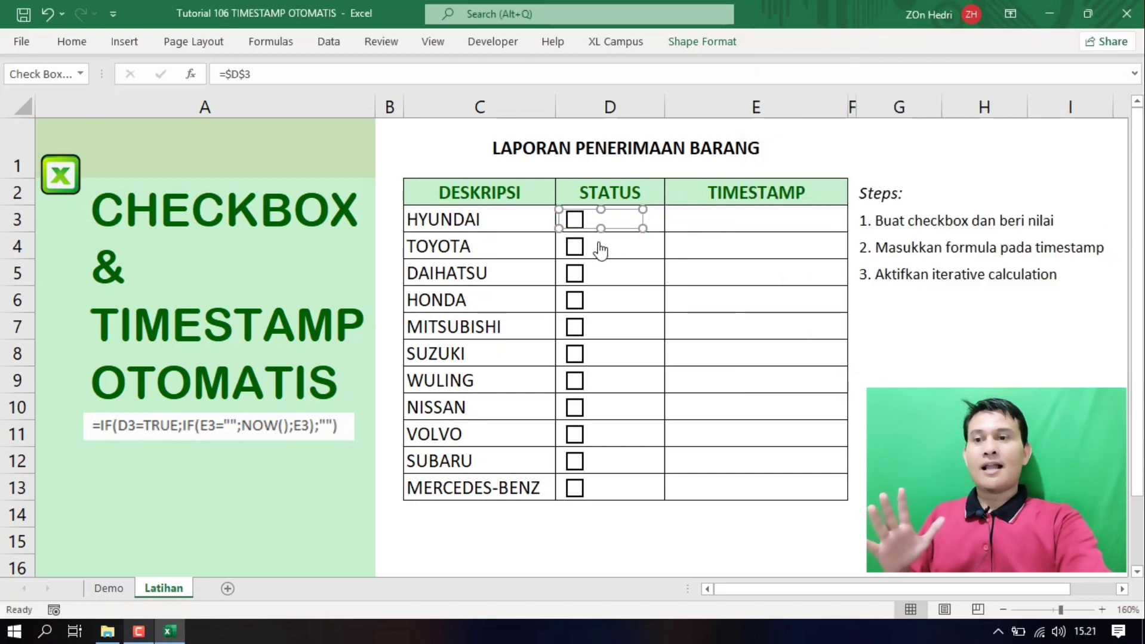
Link the check box in the TOYOTA row to cell $D$4 through its format control settings
{"action": "right_click", "coordinate": [582, 254]}
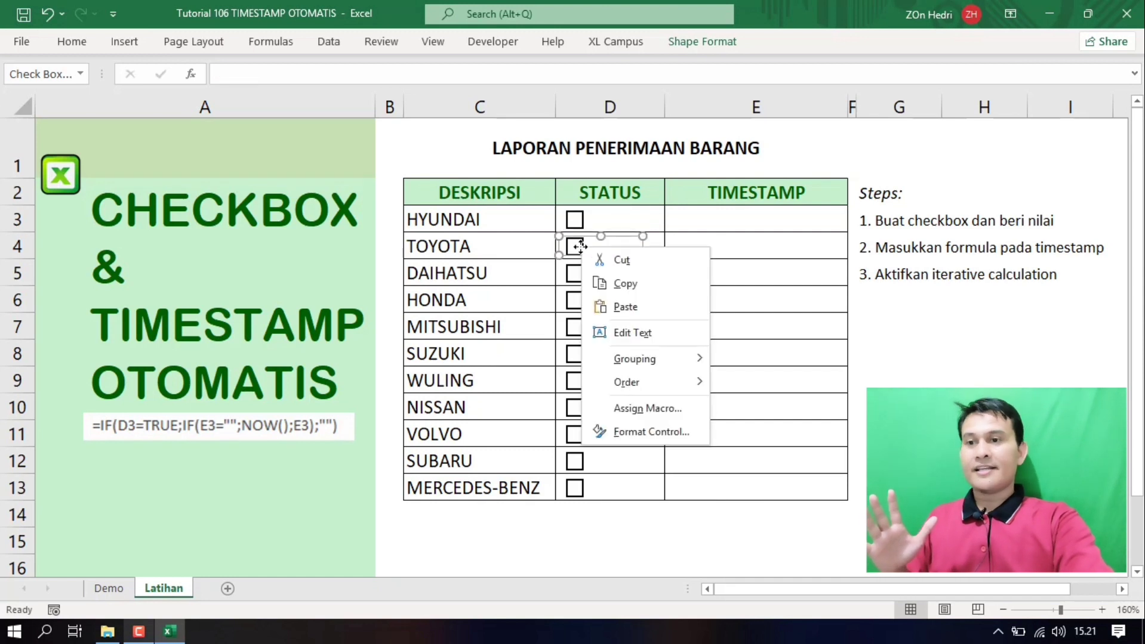
{"action": "left_click", "coordinate": [632, 430]}
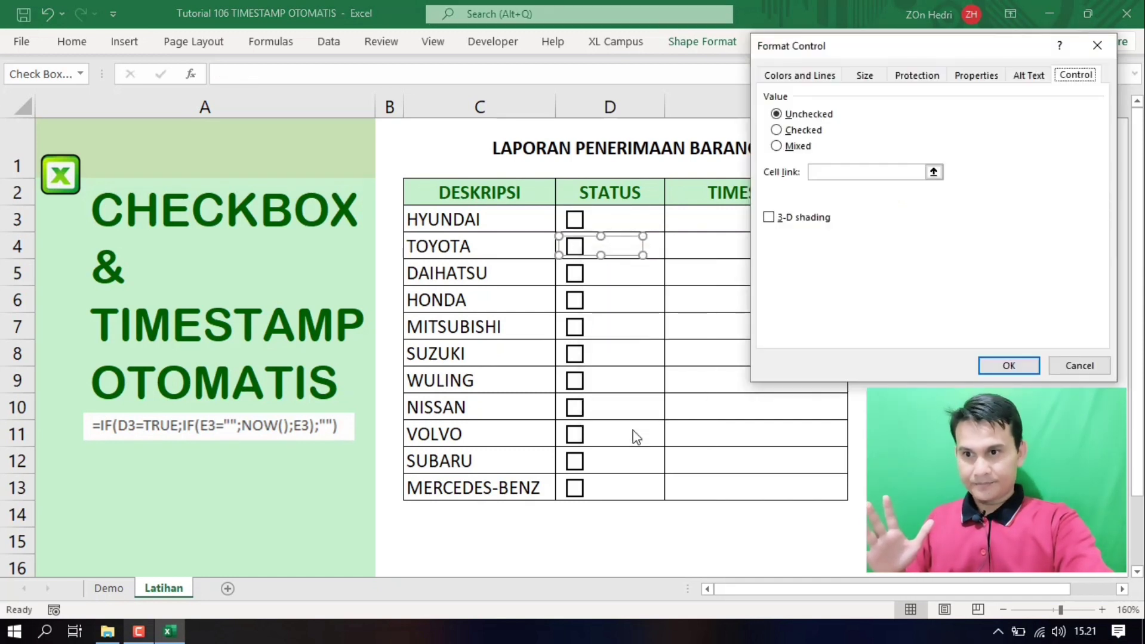
{"action": "left_click", "coordinate": [932, 173]}
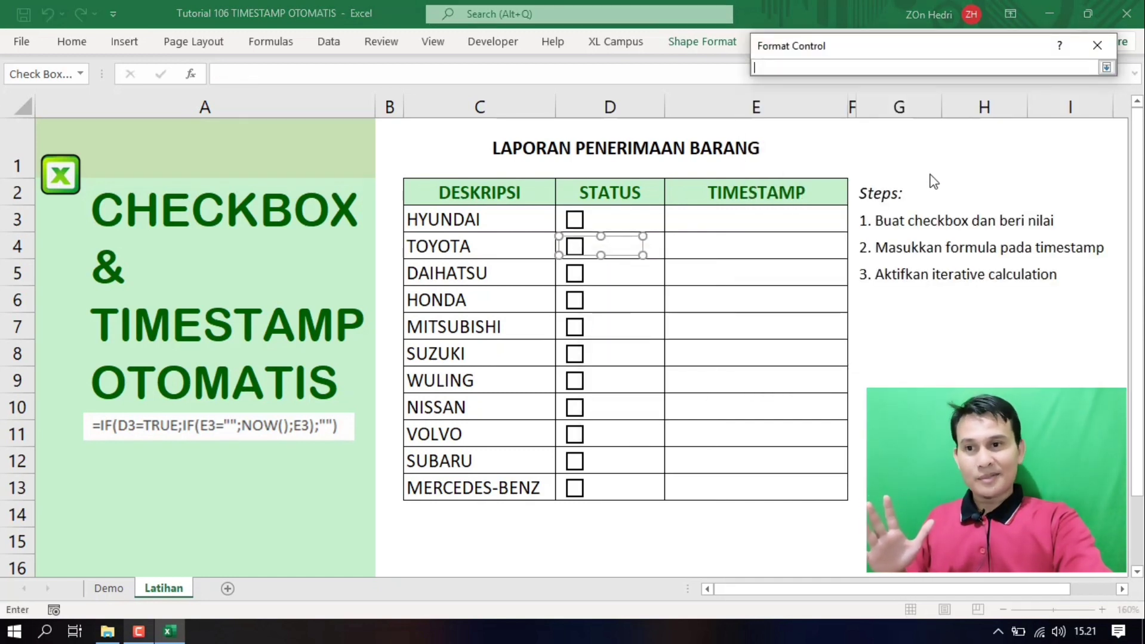
{"action": "left_click", "coordinate": [656, 247]}
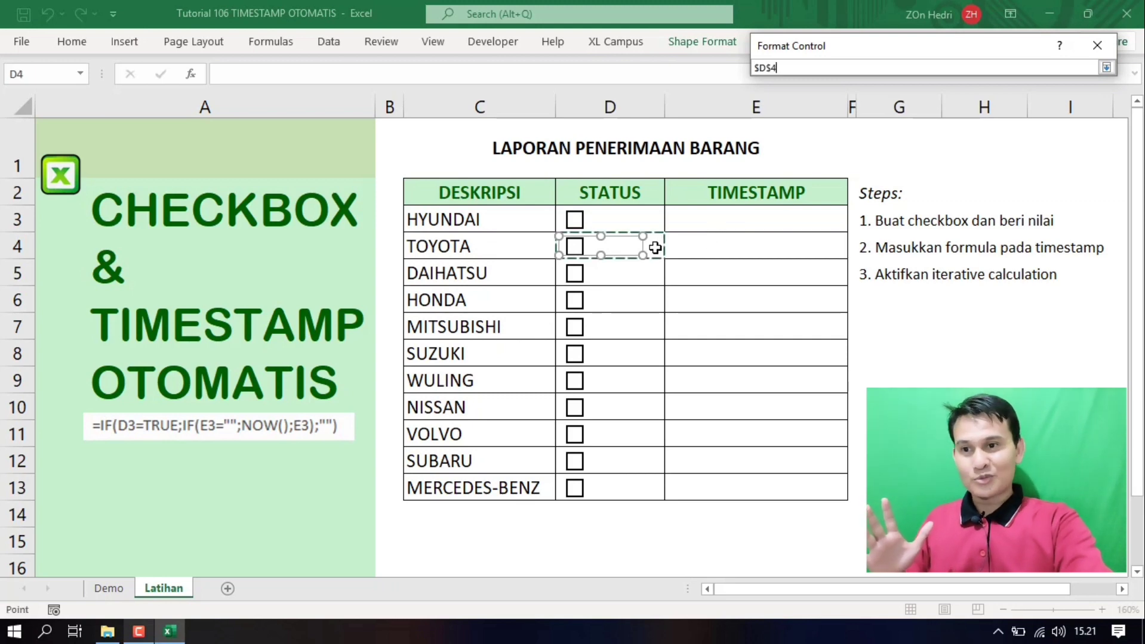
{"action": "key", "text": "Return"}
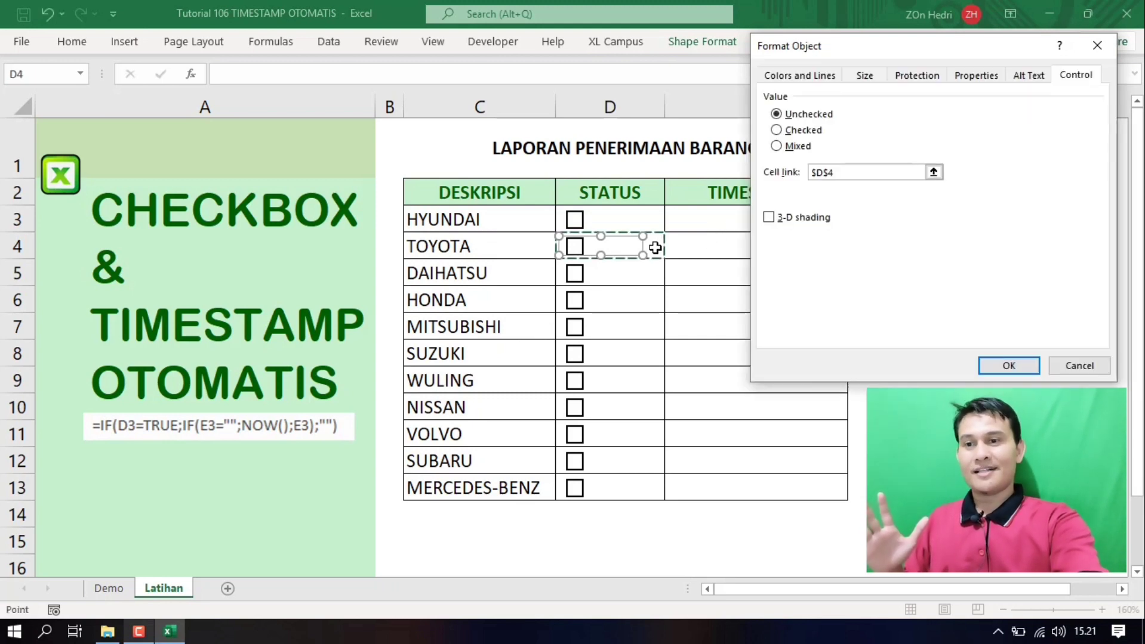
{"action": "key", "text": "Return"}
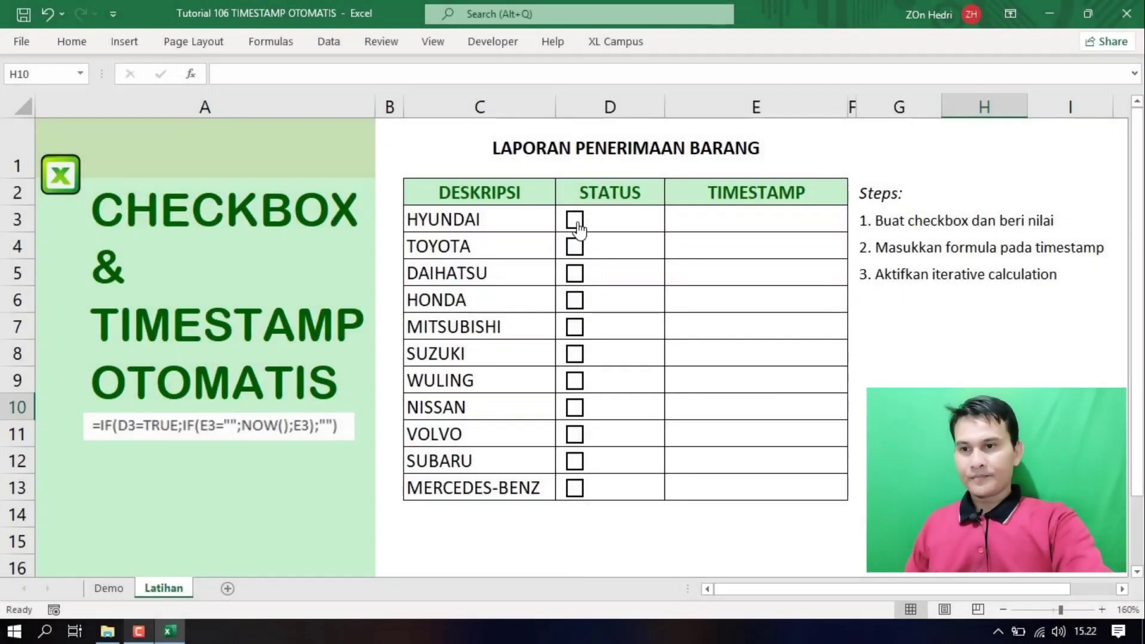
Toggle the HYUNDAI check box on and off repeatedly to test its cell link, leaving it checked
{"action": "left_click", "coordinate": [574, 220]}
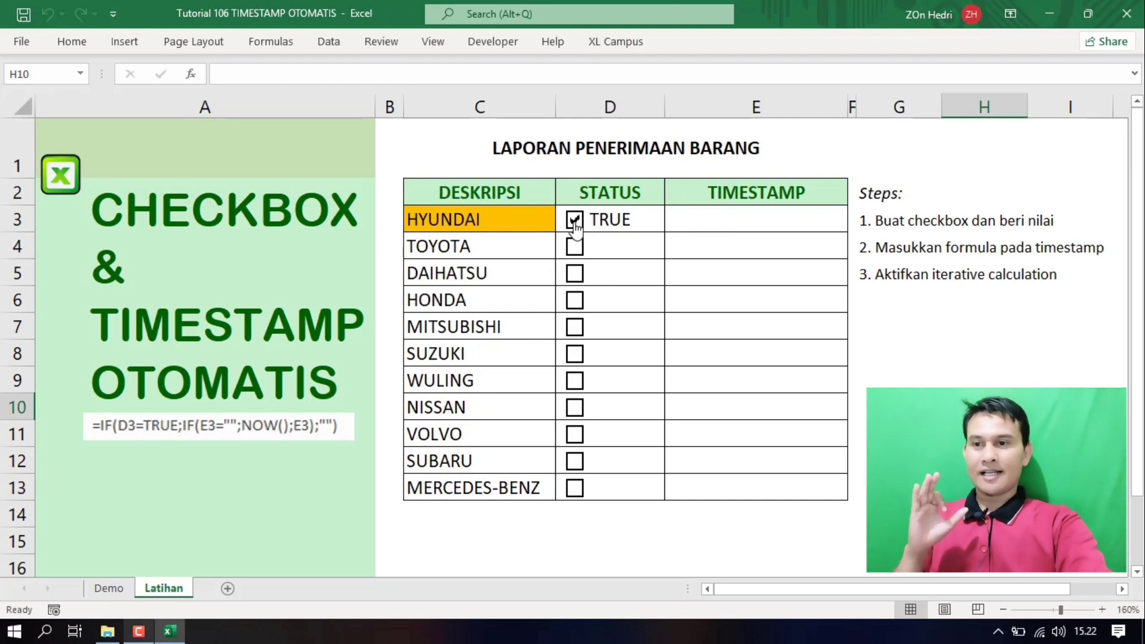
{"action": "left_click", "coordinate": [574, 225]}
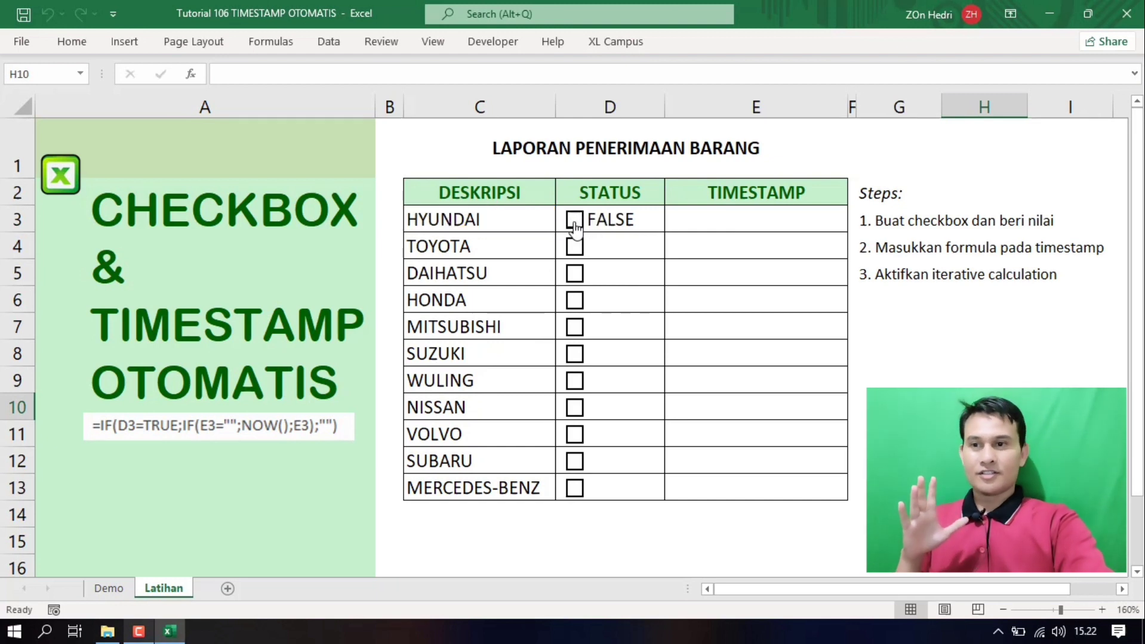
{"action": "left_click", "coordinate": [574, 222]}
{"action": "left_click", "coordinate": [574, 222]}
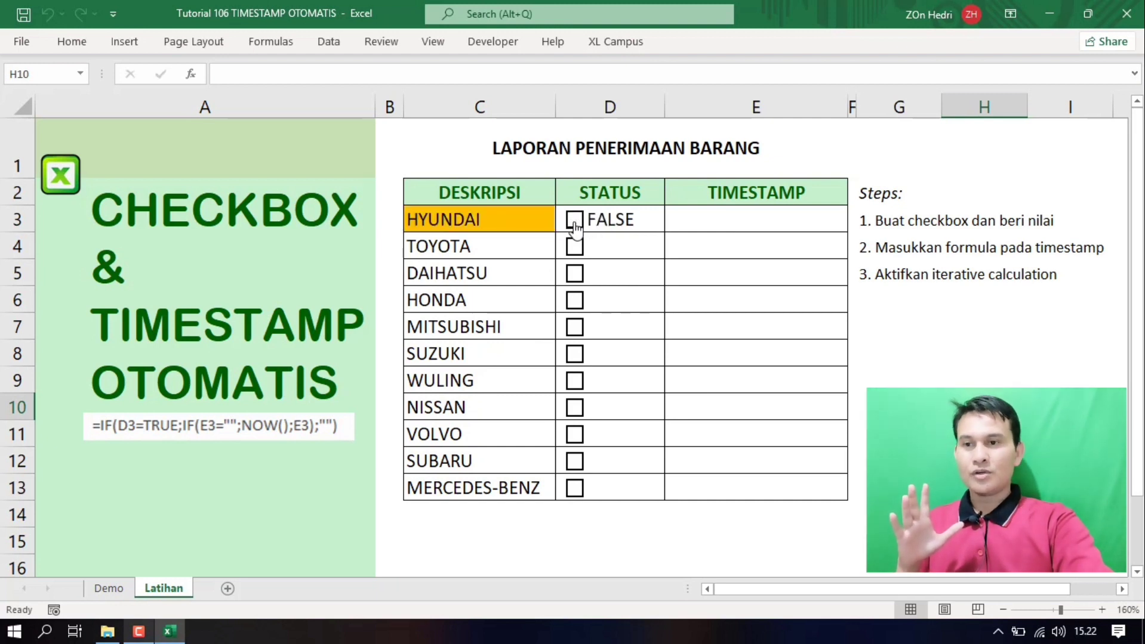
{"action": "left_click", "coordinate": [575, 222]}
{"action": "left_click", "coordinate": [575, 222]}
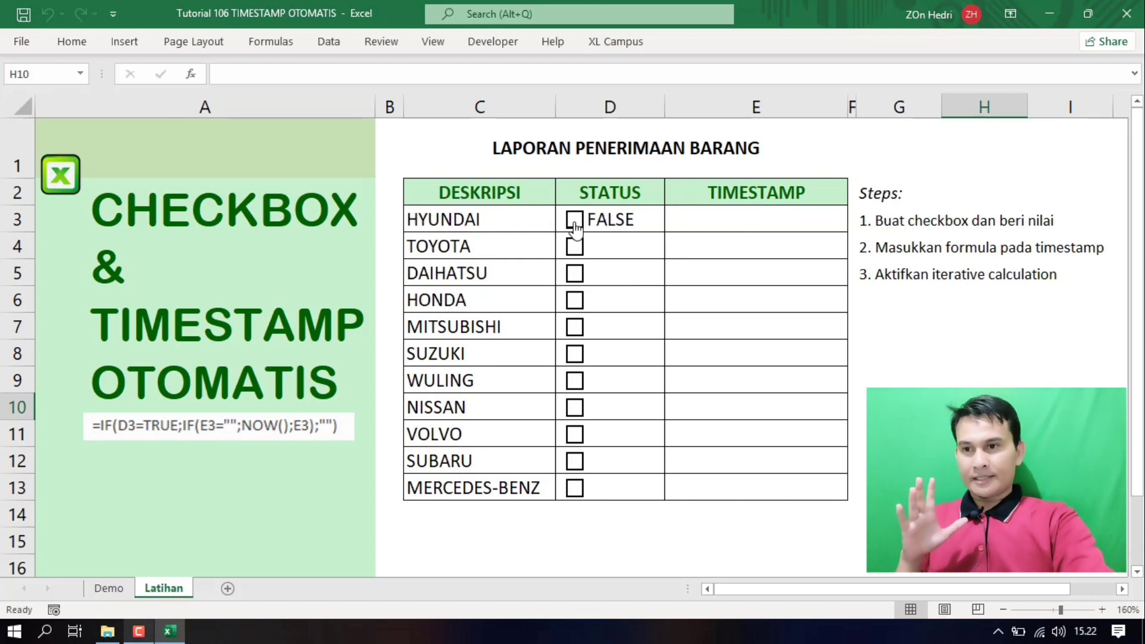
{"action": "left_click", "coordinate": [574, 222]}
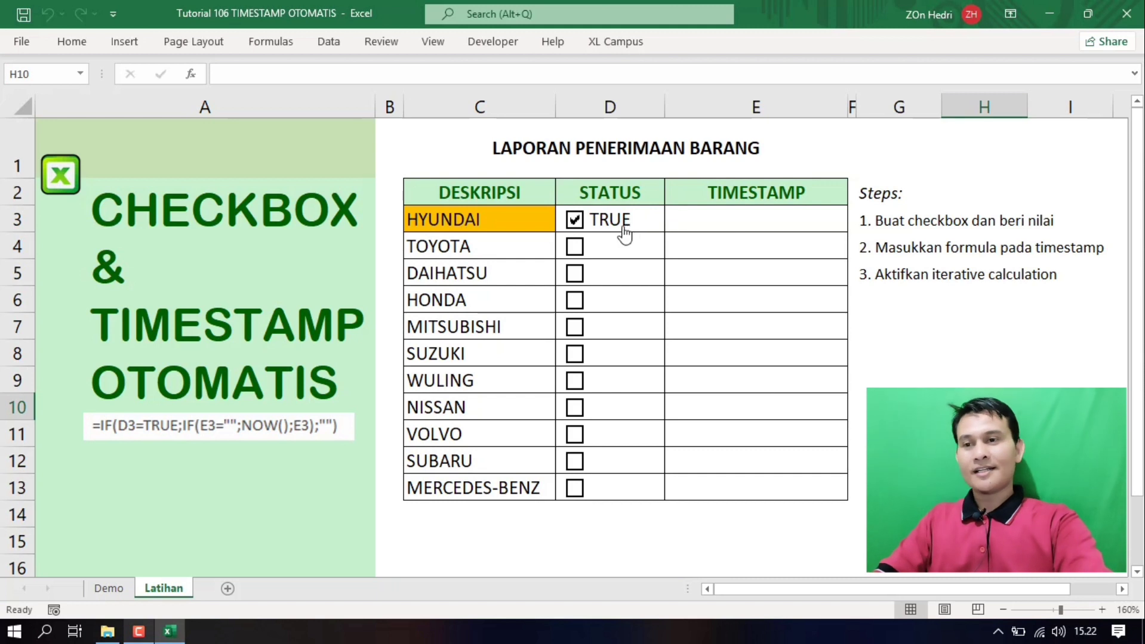
Set the font color of the STATUS cells D3:D13 to white to hide the linked values
{"action": "left_click", "coordinate": [643, 216]}
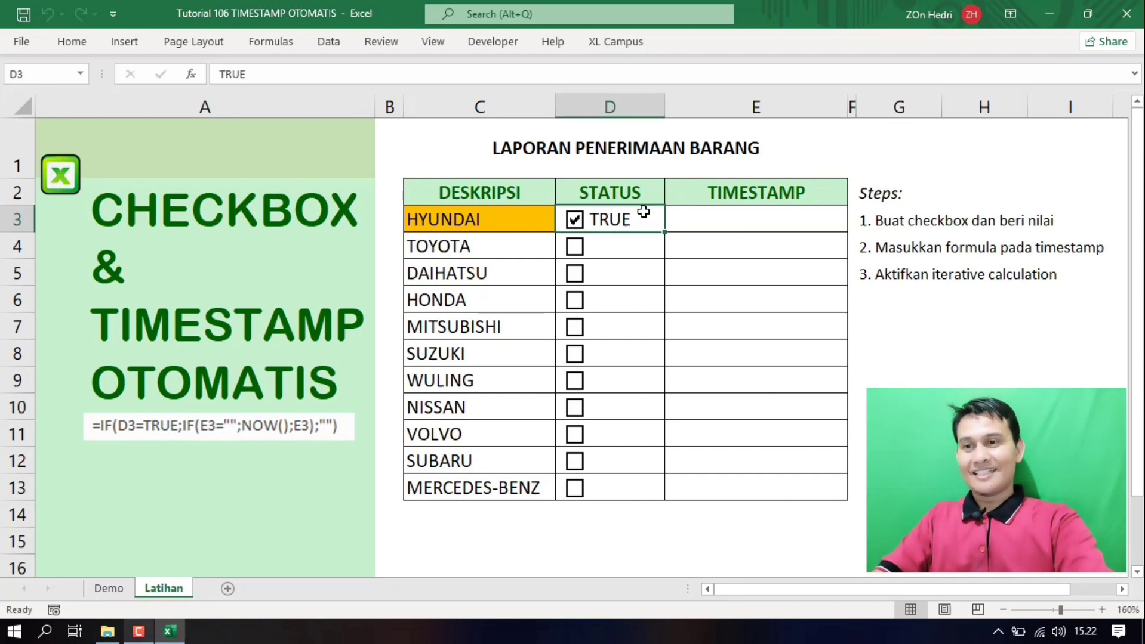
{"action": "left_click_drag", "start_coordinate": [643, 216], "coordinate": [619, 485]}
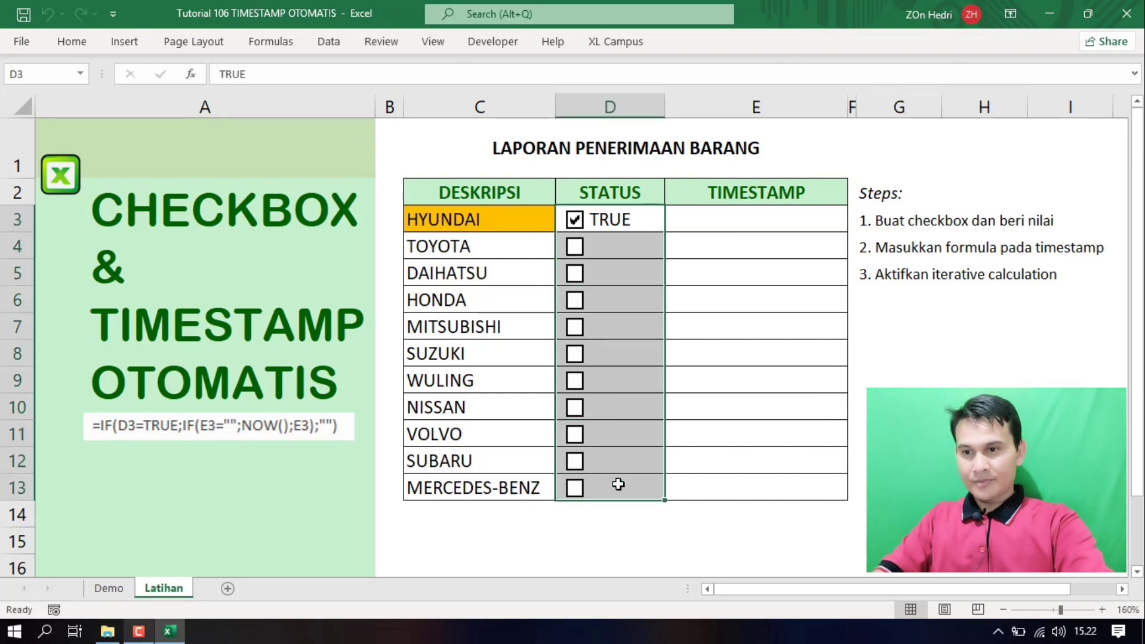
{"action": "left_click", "coordinate": [81, 43]}
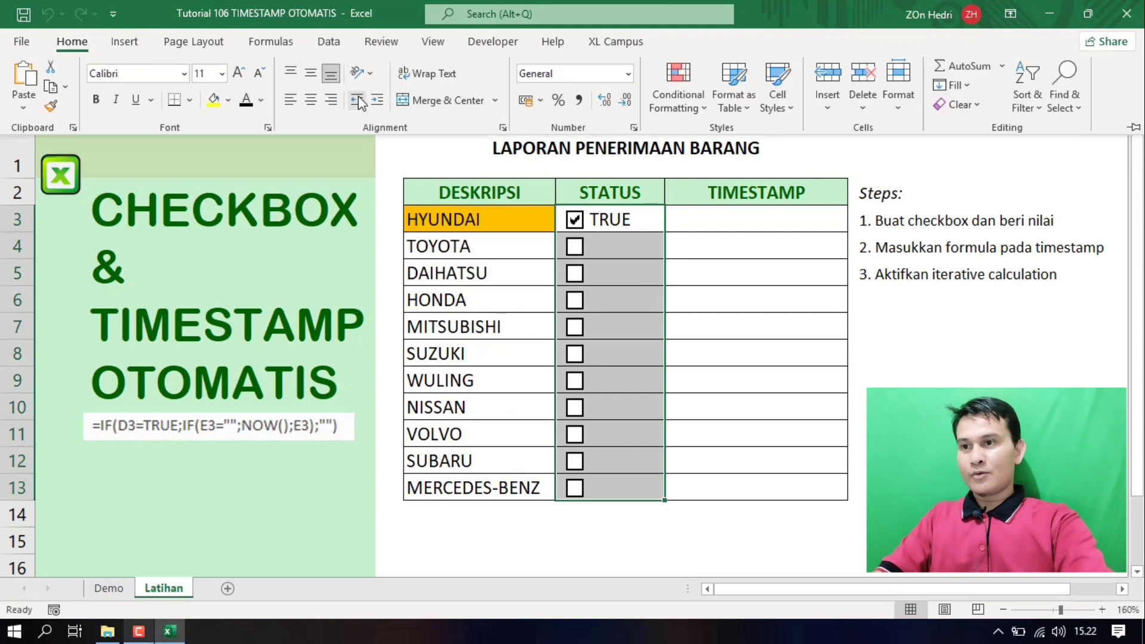
{"action": "left_click", "coordinate": [265, 105]}
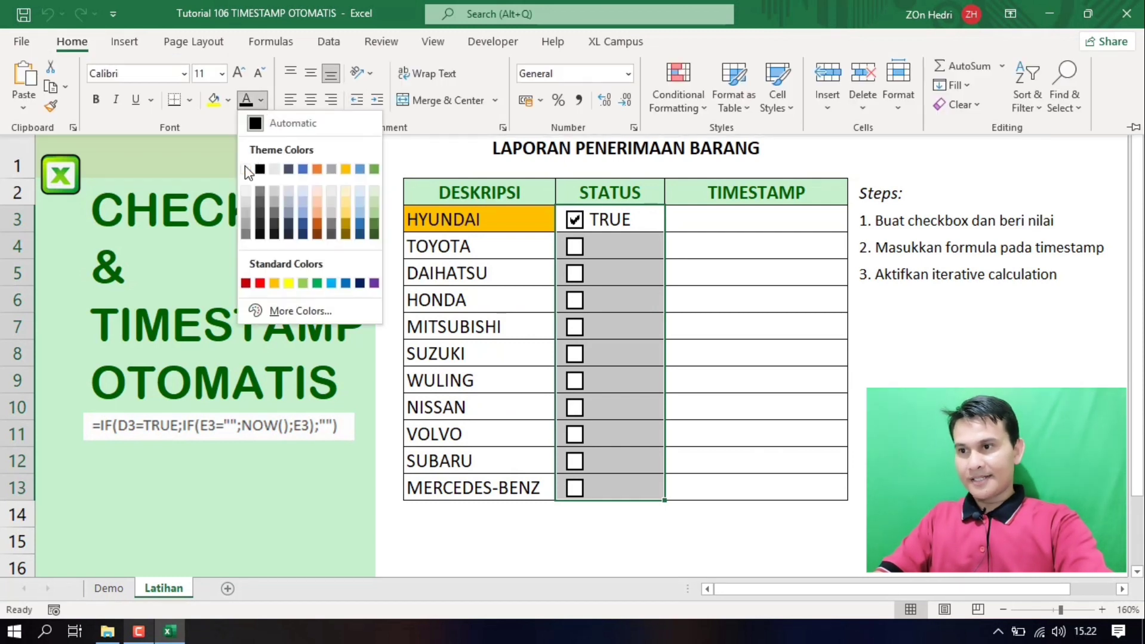
{"action": "left_click", "coordinate": [247, 166]}
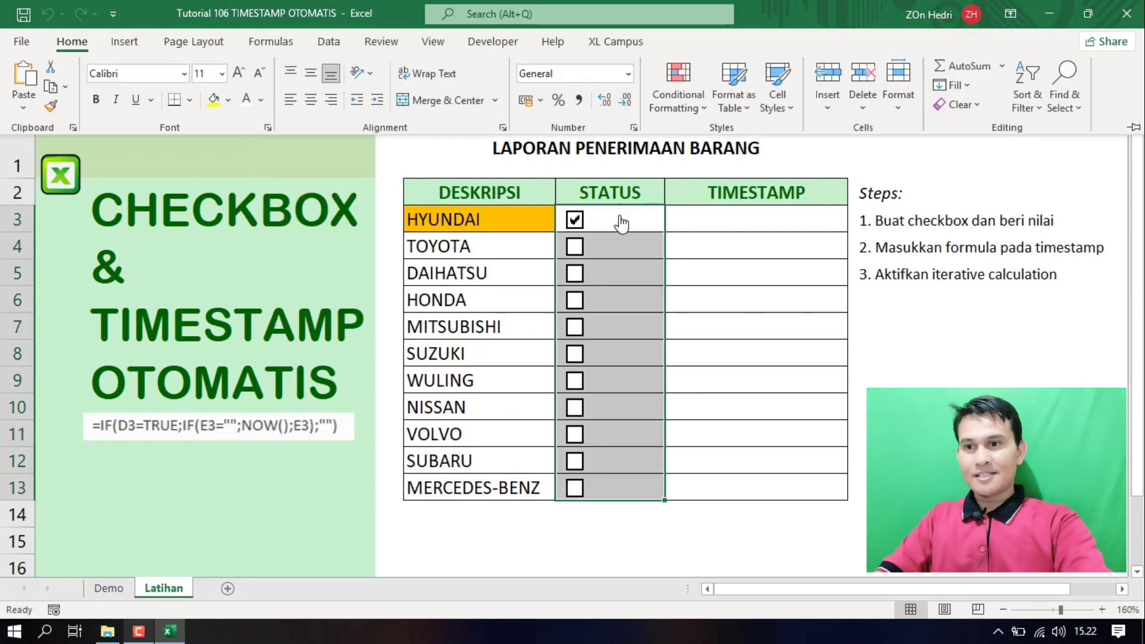
{"action": "left_click", "coordinate": [830, 316]}
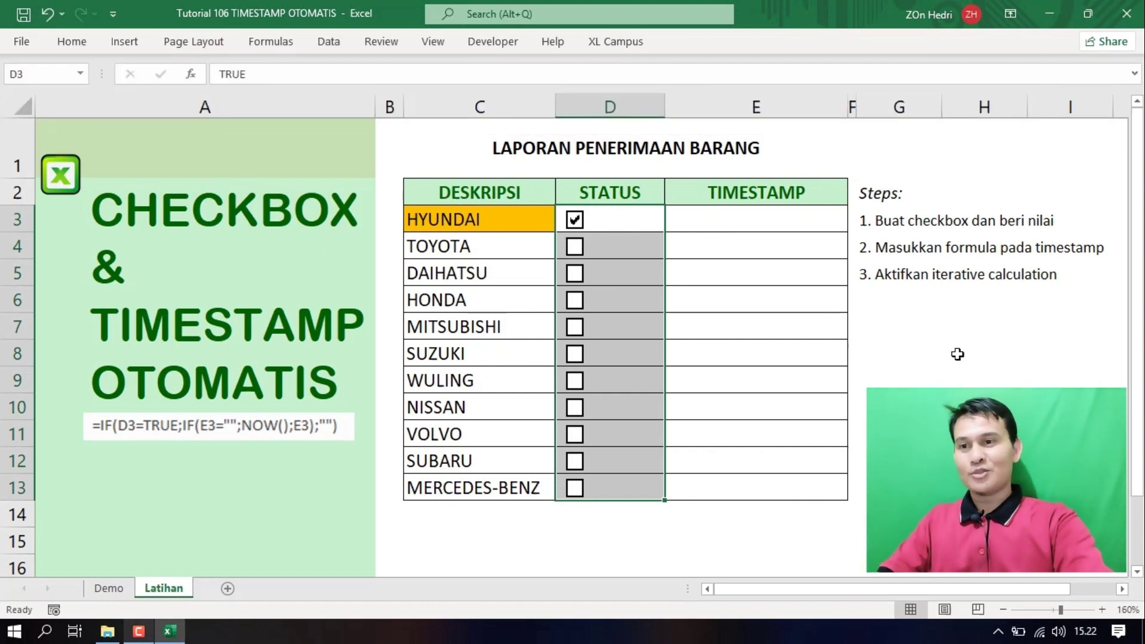
{"action": "left_click", "coordinate": [957, 353]}
Test the TOYOTA and DAIHATSU check boxes by checking them, and clear all three checked boxes including HYUNDAI
{"action": "left_click", "coordinate": [574, 249]}
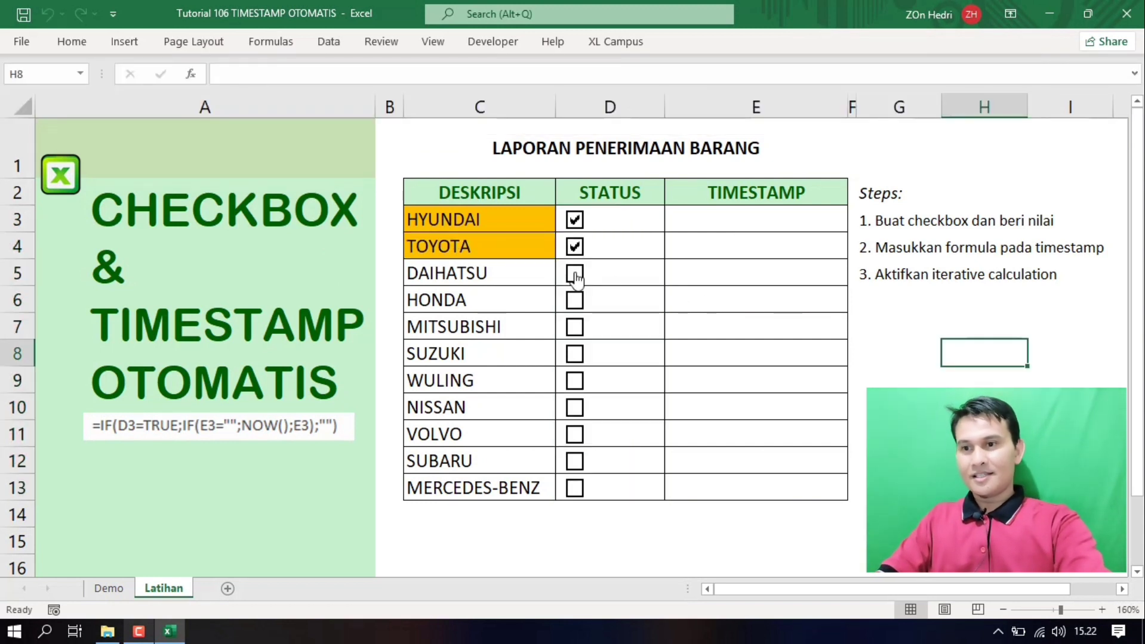
{"action": "left_click", "coordinate": [574, 269]}
{"action": "left_click", "coordinate": [575, 251]}
{"action": "left_click", "coordinate": [574, 222]}
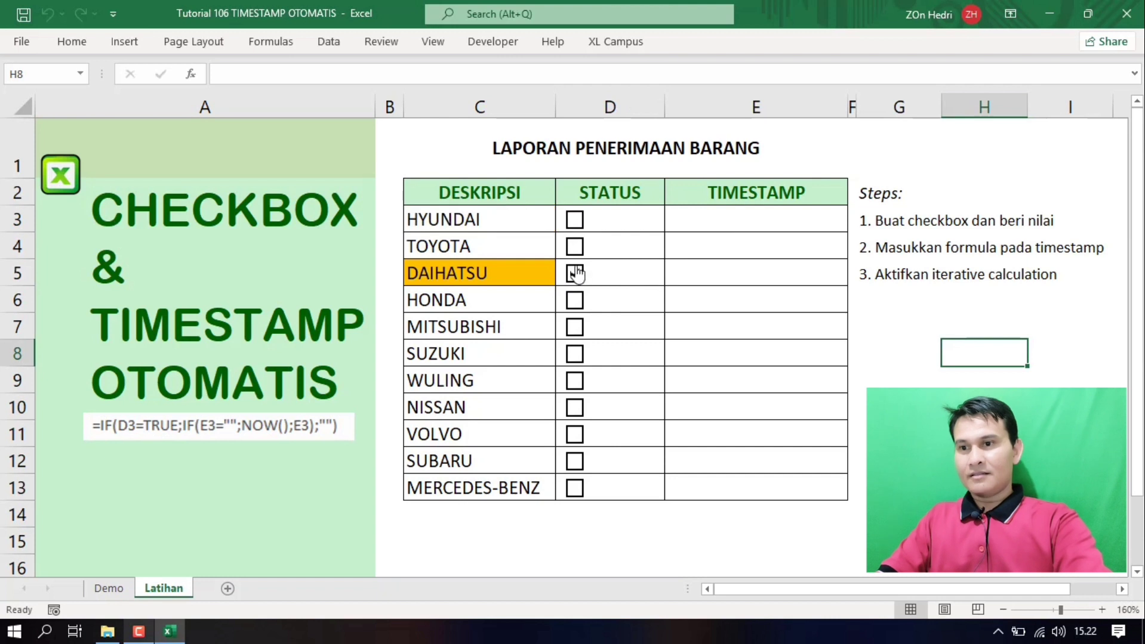
{"action": "left_click", "coordinate": [575, 274]}
{"action": "left_click", "coordinate": [953, 370]}
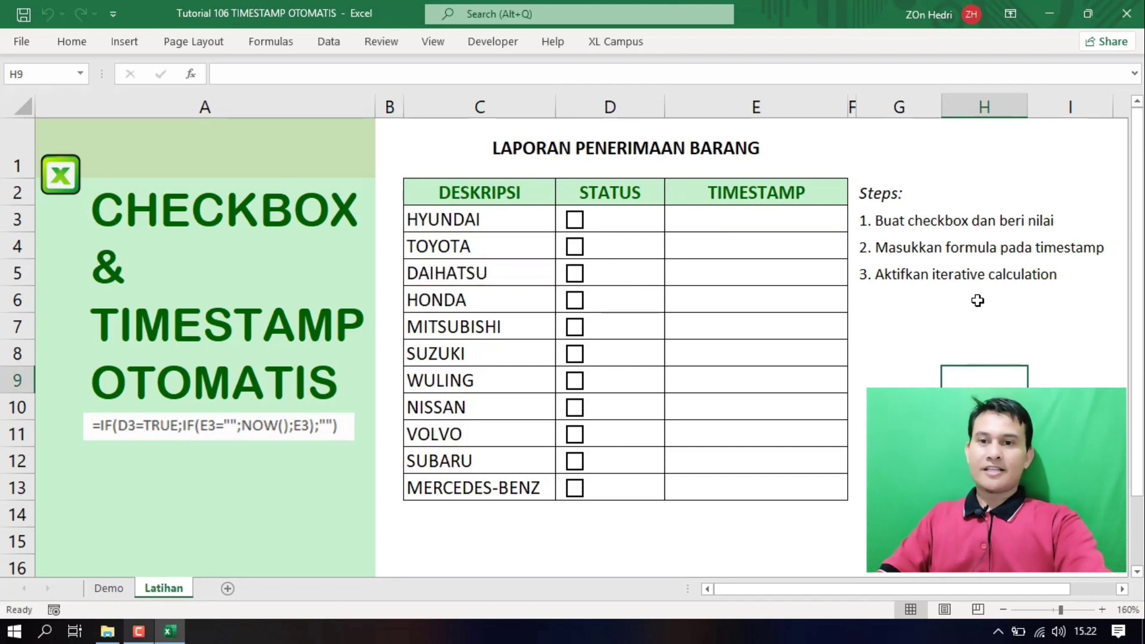
Enter the formula =NOW() in the HYUNDAI row's TIMESTAMP cell E3
{"action": "left_click", "coordinate": [986, 220]}
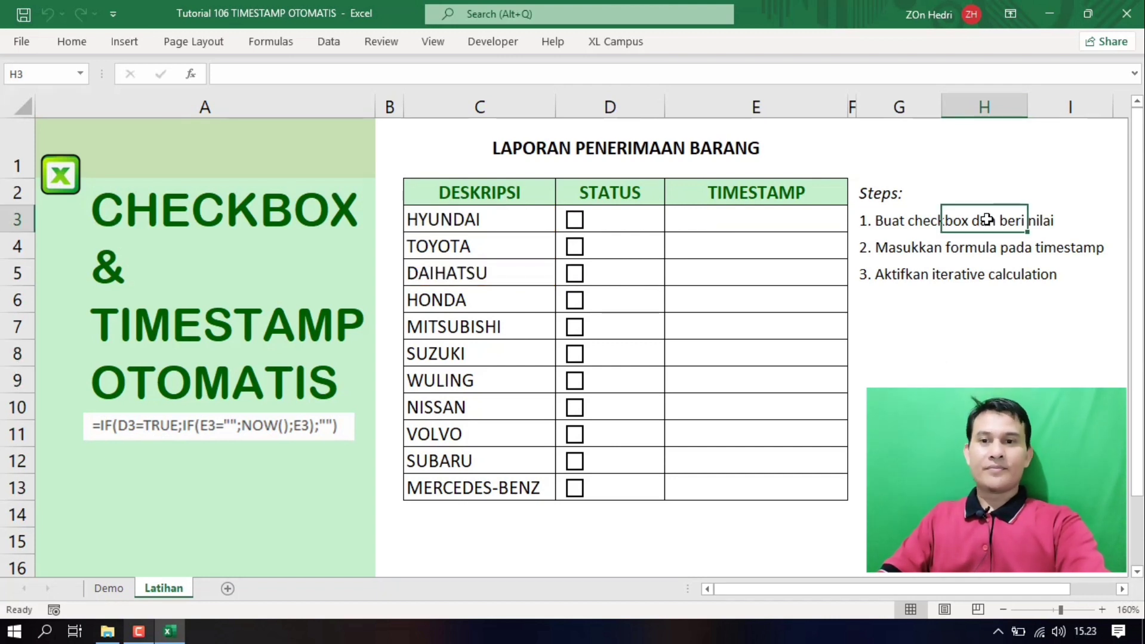
{"action": "left_click", "coordinate": [880, 247]}
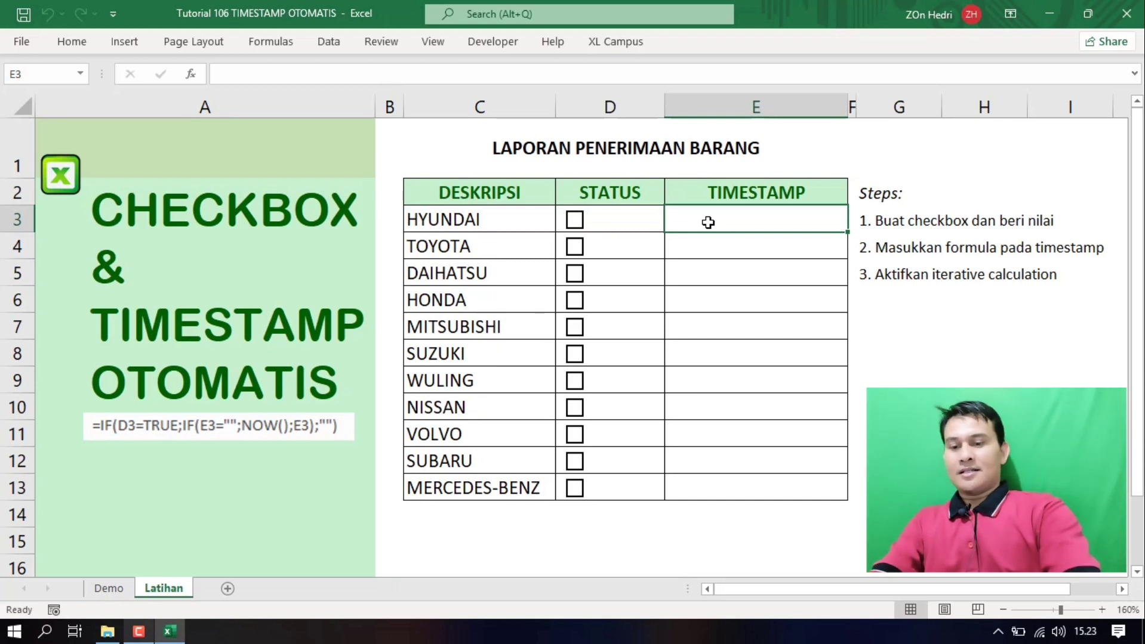
{"action": "type", "text": "=no"}
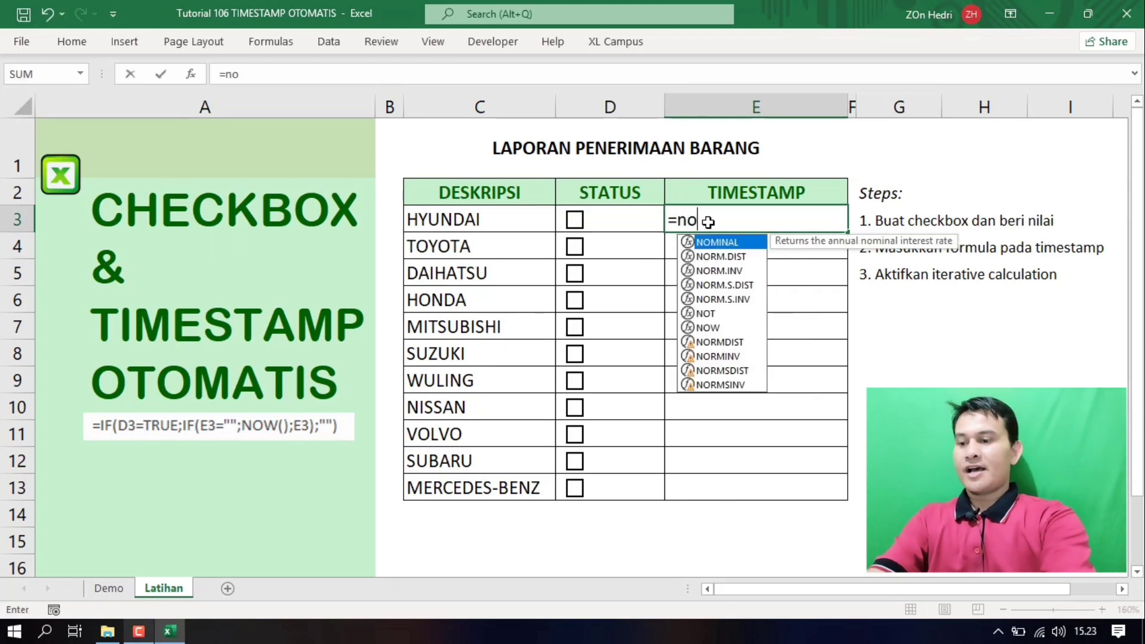
{"action": "type", "text": "w()"}
{"action": "key", "text": "ctrl+Return"}
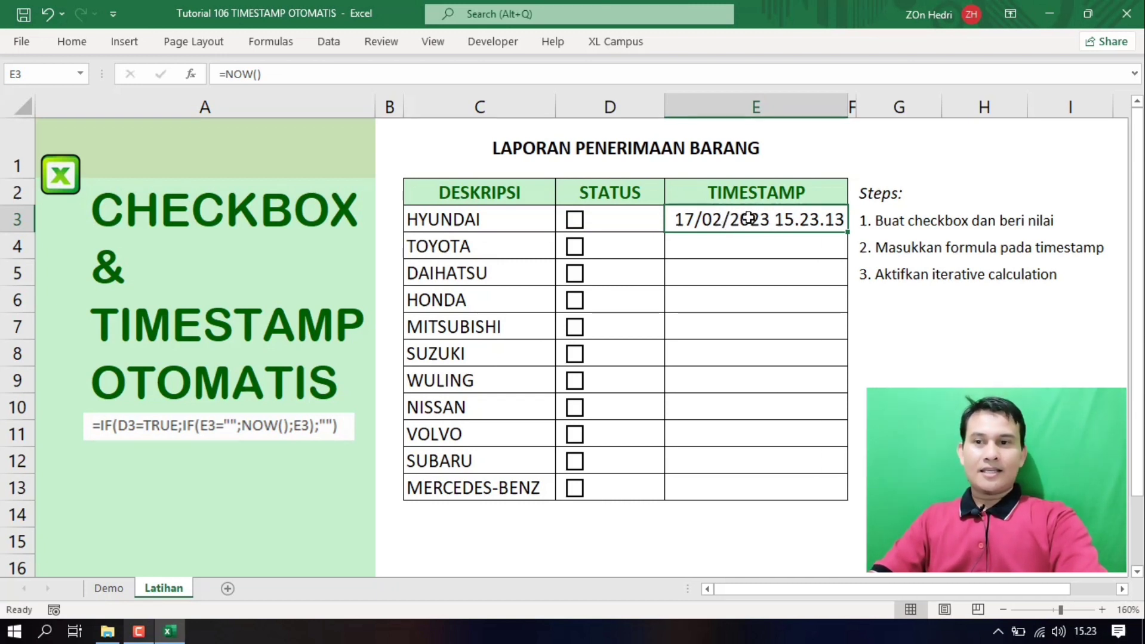
Toggle the HYUNDAI check box on and off to test the NOW timestamp, and select the reference formula picture
{"action": "left_click", "coordinate": [573, 222]}
{"action": "left_click", "coordinate": [572, 222]}
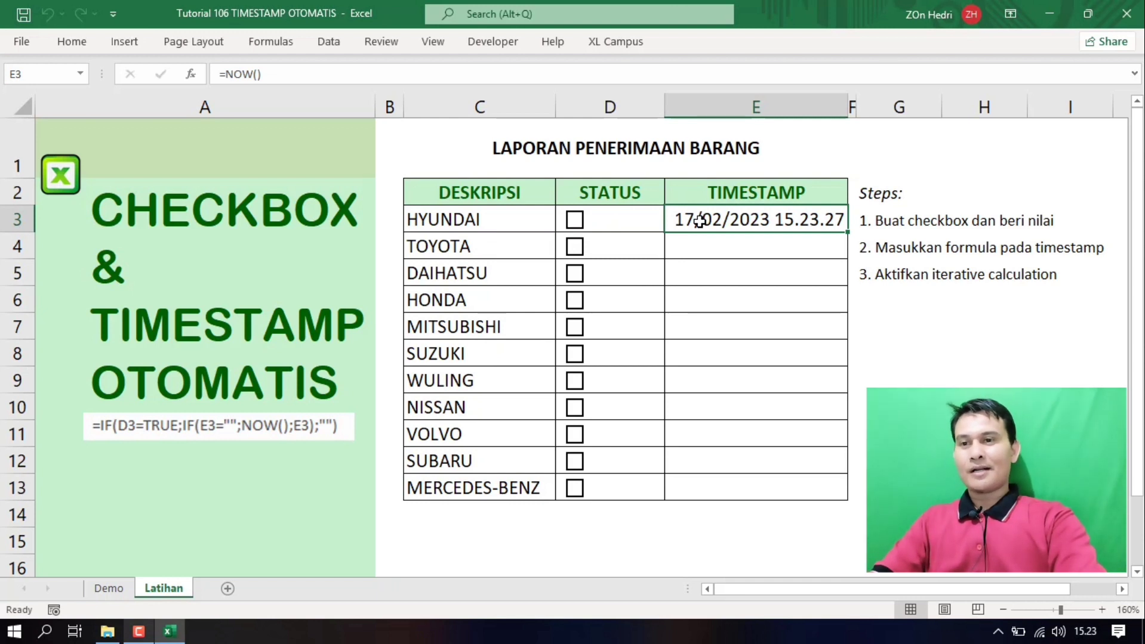
{"action": "left_click", "coordinate": [196, 426]}
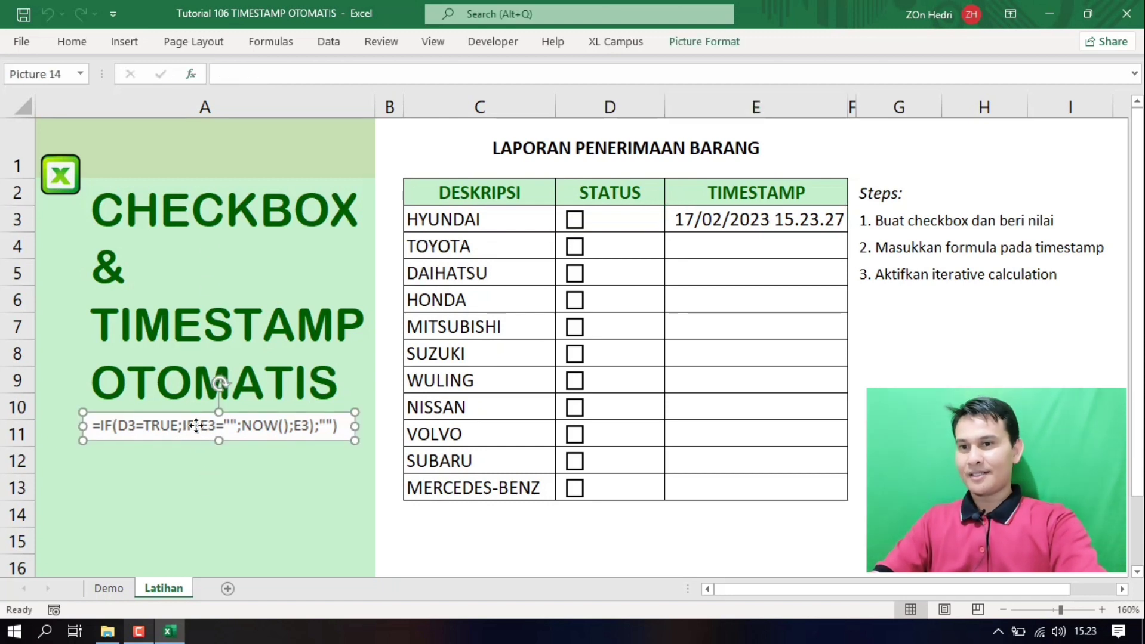
In the HYUNDAI row's TIMESTAMP formula in E3, put an IF with the test D3=TRUE in front of NOW() as its true result
{"action": "left_click", "coordinate": [764, 219]}
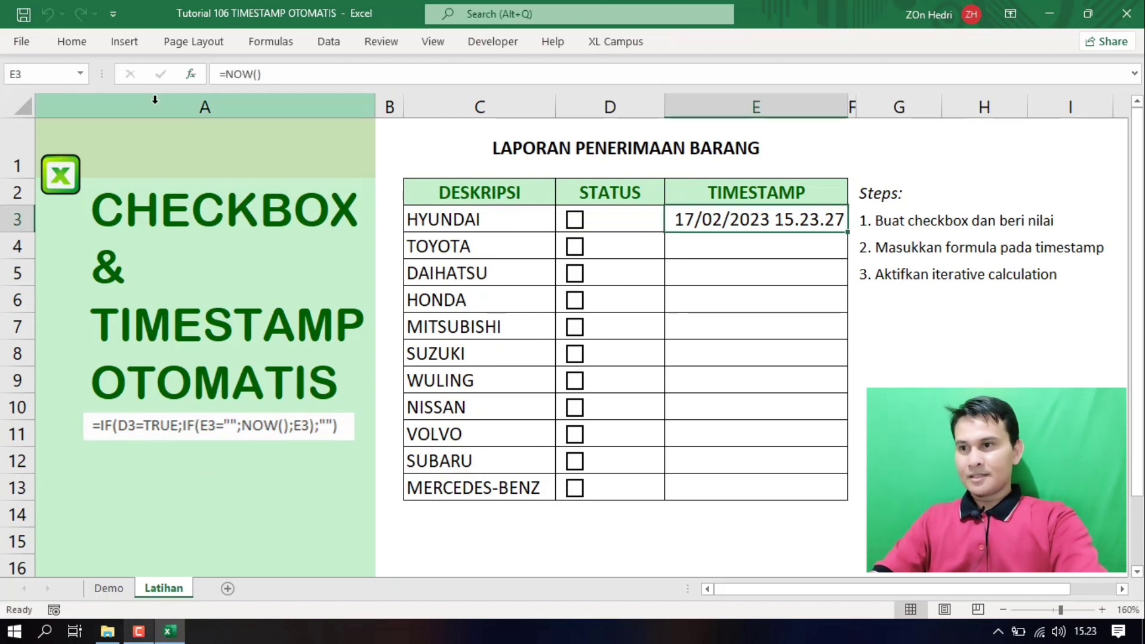
{"action": "left_click", "coordinate": [227, 73]}
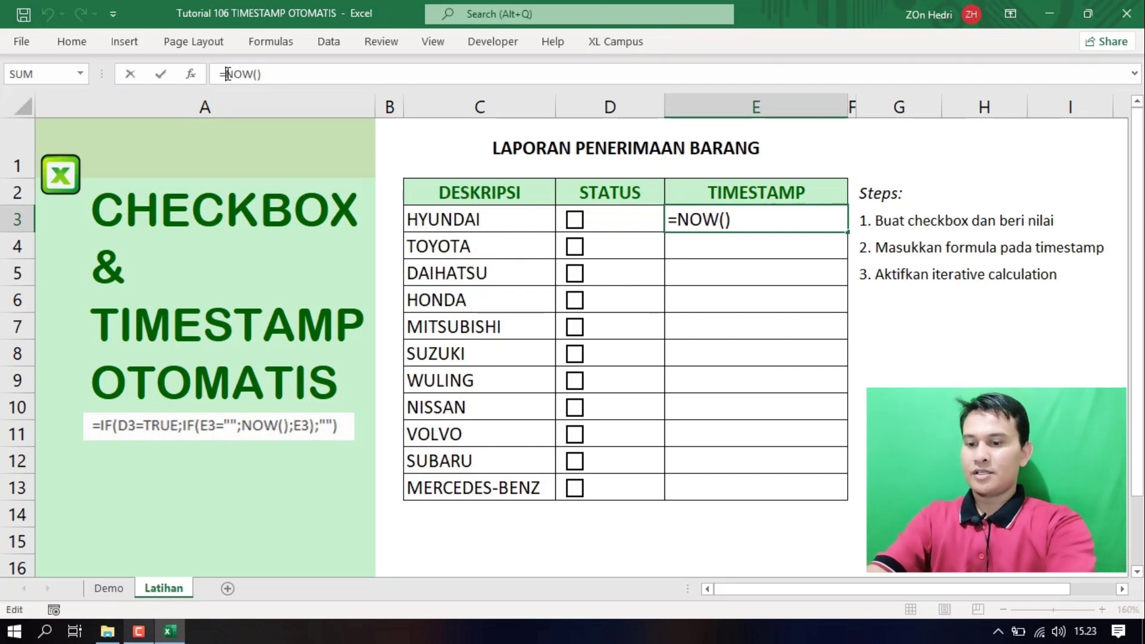
{"action": "type", "text": "if("}
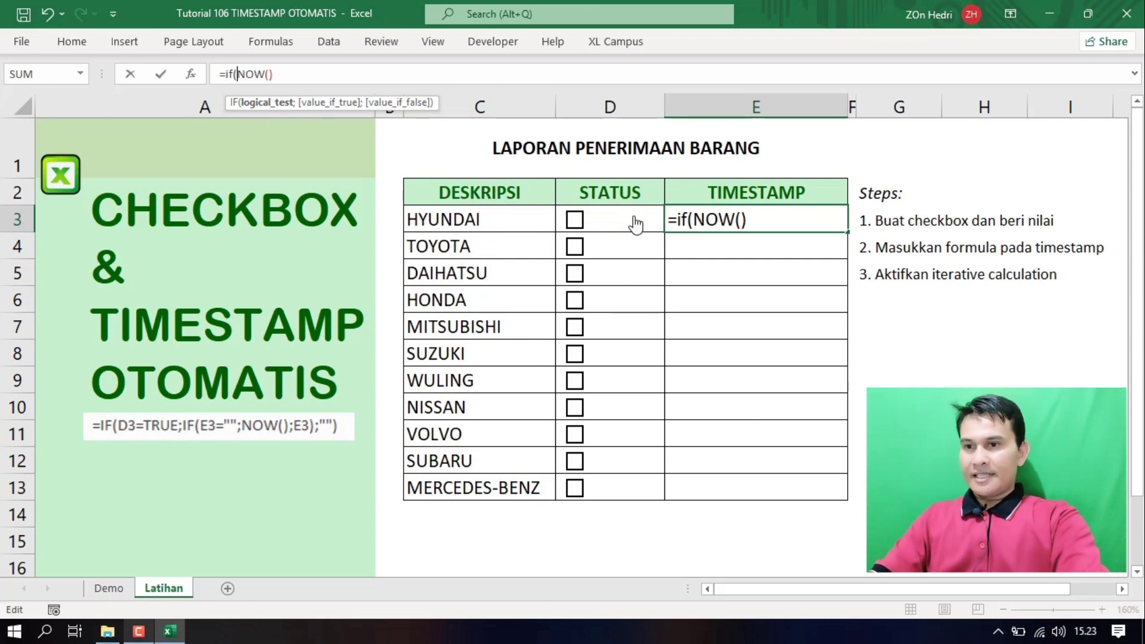
{"action": "left_click", "coordinate": [654, 215]}
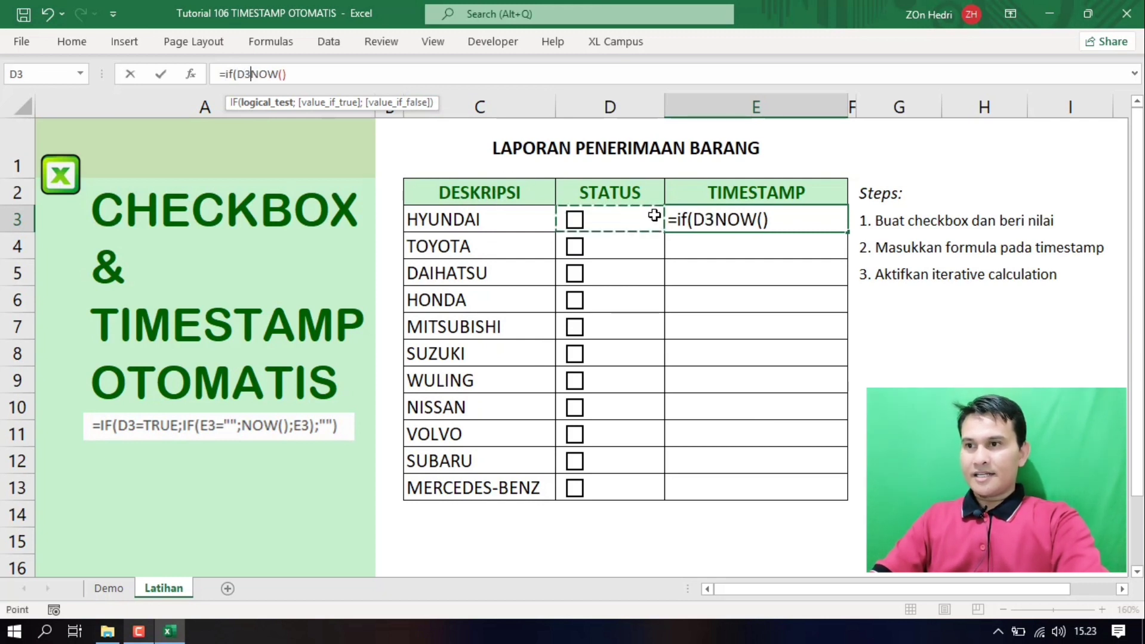
{"action": "type", "text": "="}
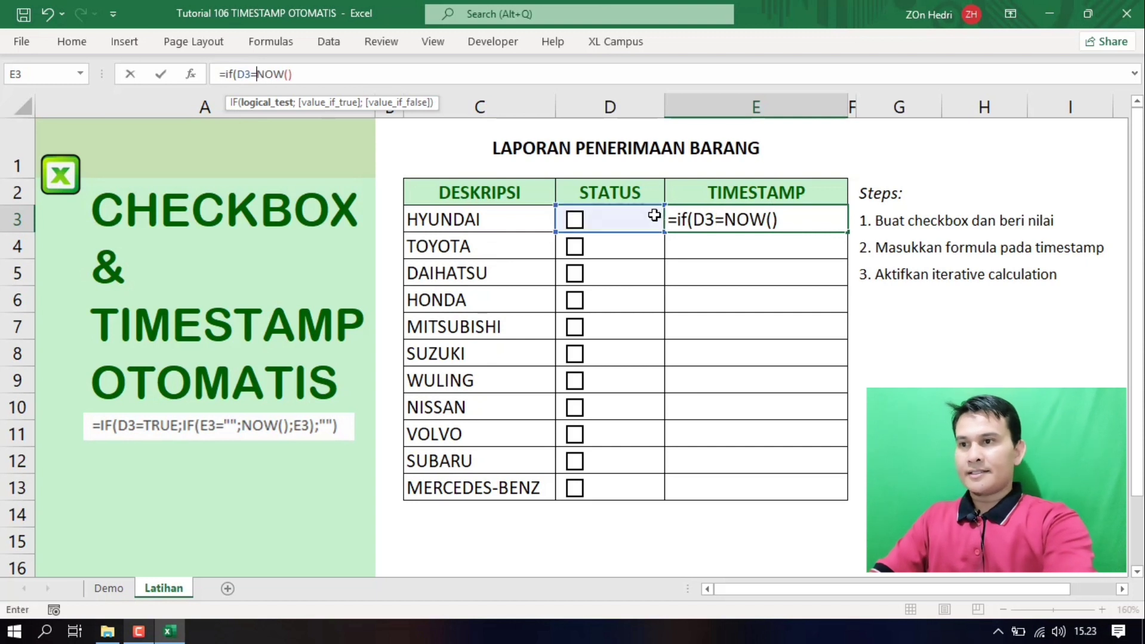
{"action": "type", "text": "true"}
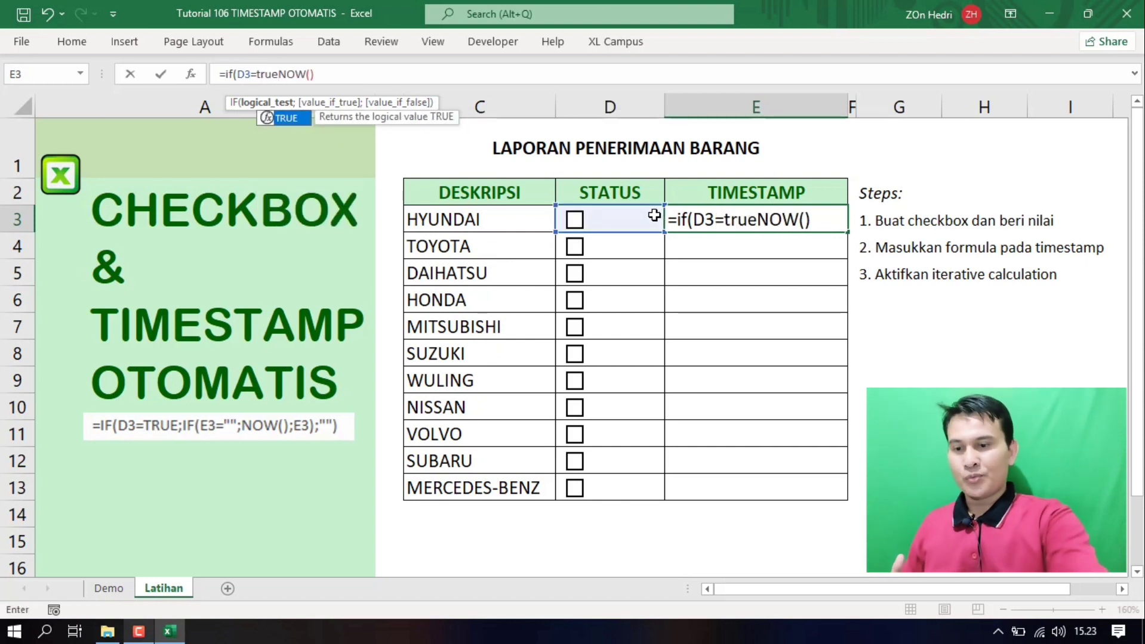
{"action": "type", "text": ";"}
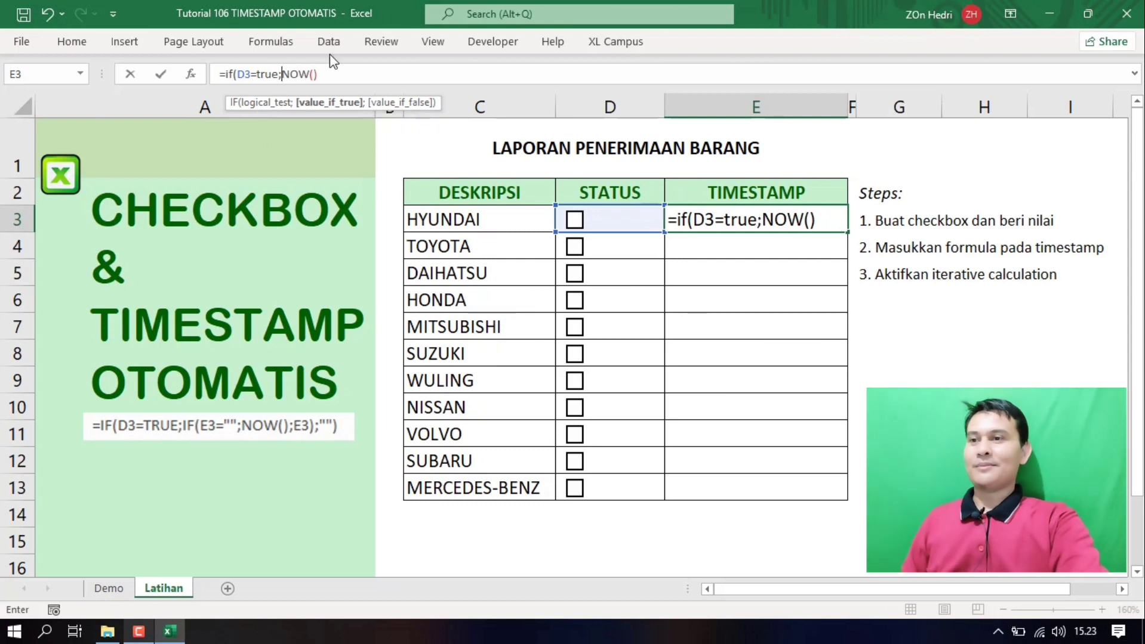
Add an empty text as the IF's false result and commit the E3 formula as =IF(D3=TRUE;NOW();"")
{"action": "left_click", "coordinate": [323, 75]}
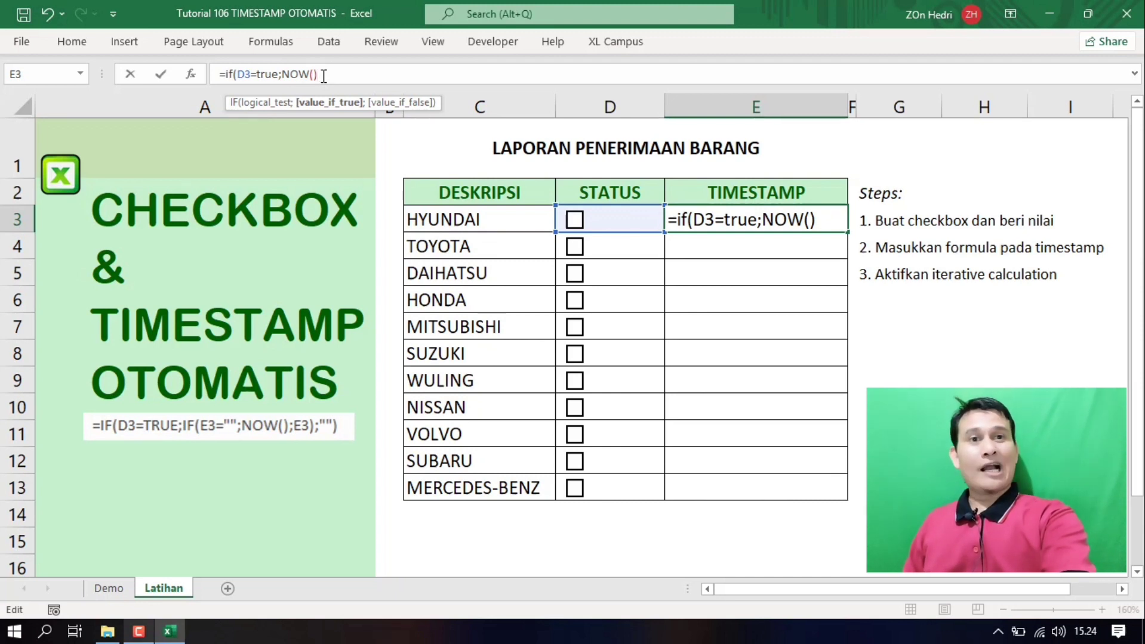
{"action": "type", "text": ";\""}
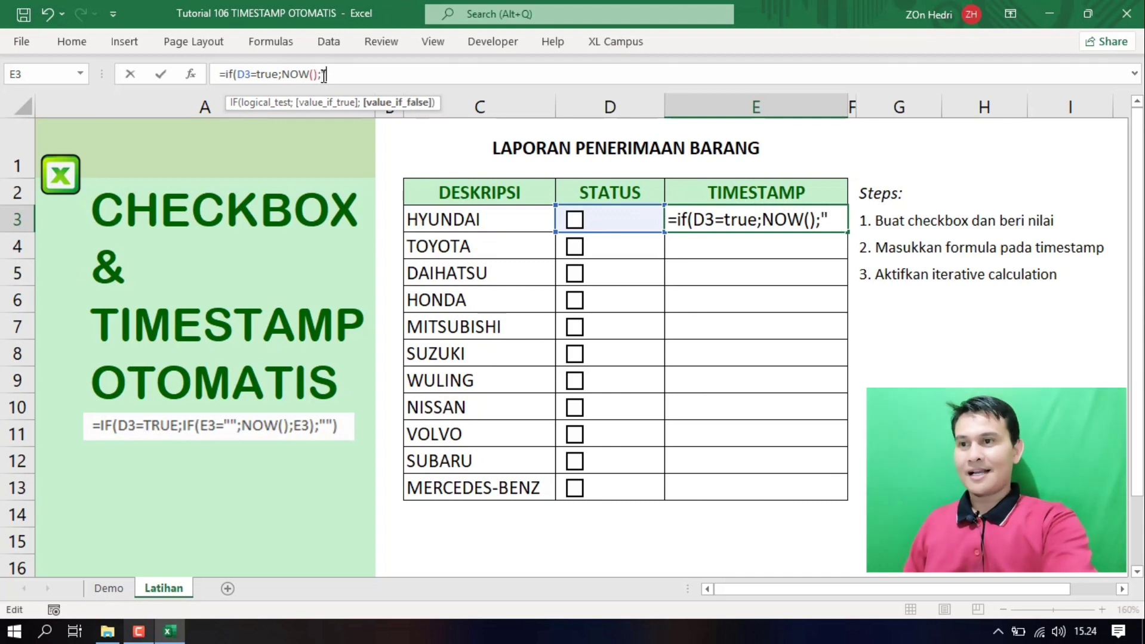
{"action": "type", "text": "\""}
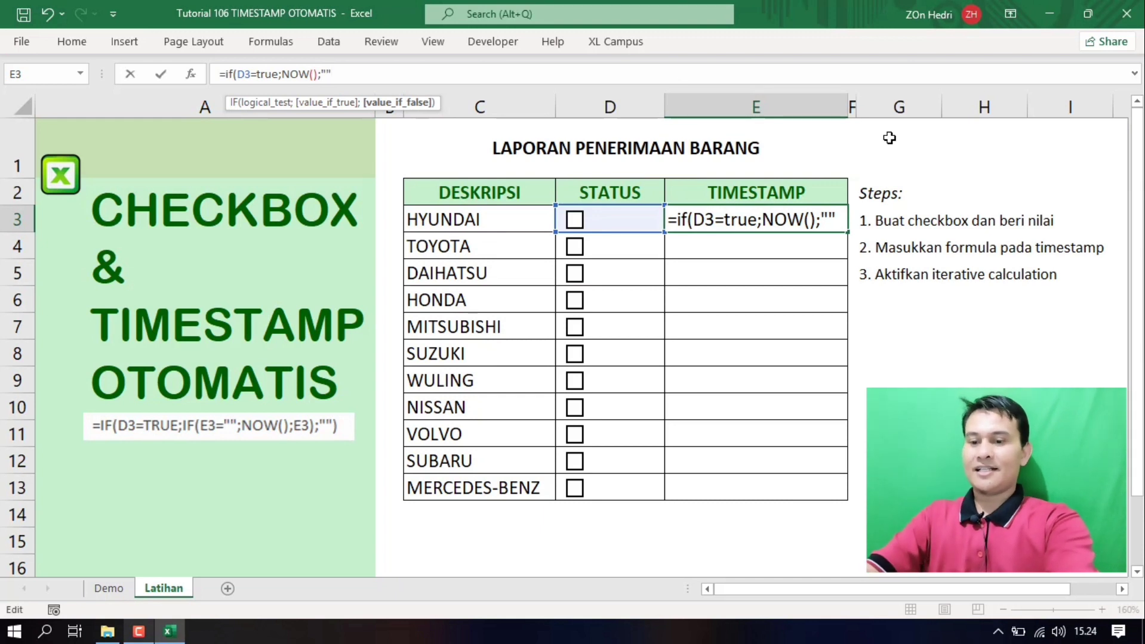
{"action": "type", "text": "))"}
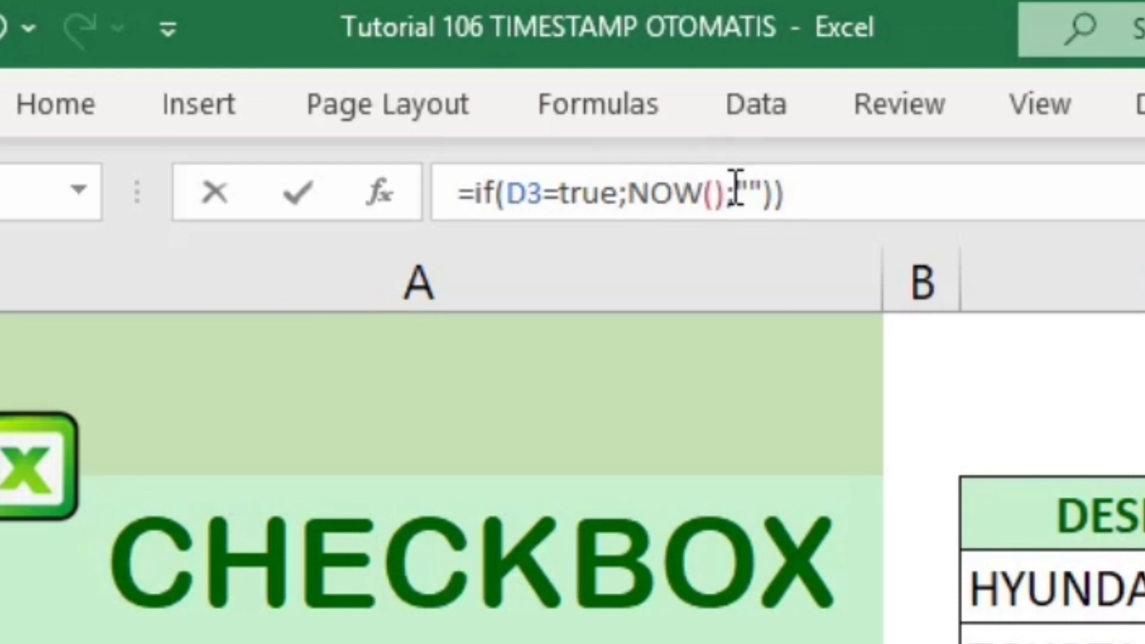
{"action": "left_click_drag", "start_coordinate": [727, 187], "coordinate": [764, 186]}
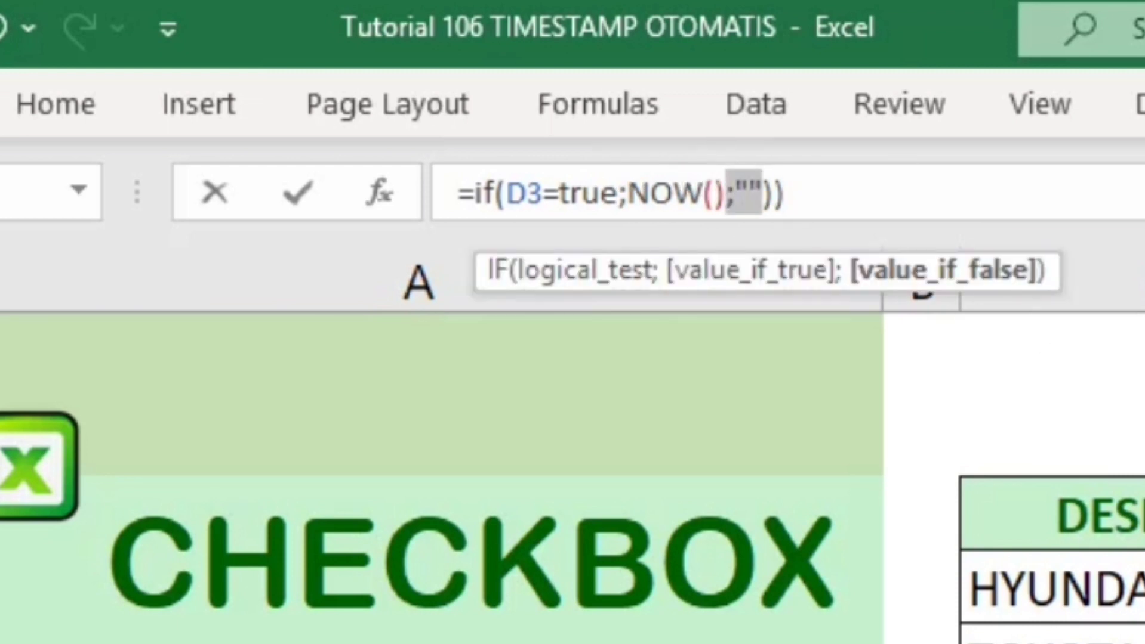
{"action": "key", "text": "Return"}
{"action": "key", "text": "Return"}
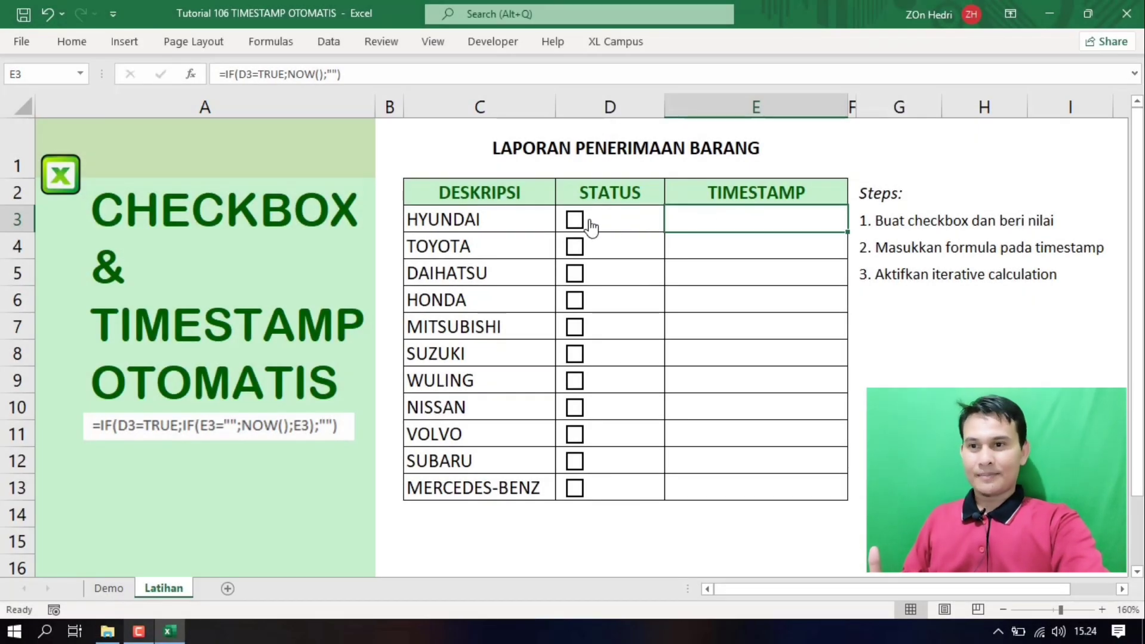
Test the E3 formula by toggling the HYUNDAI check box on and off twice, and fill it down through E13
{"action": "left_click", "coordinate": [576, 224]}
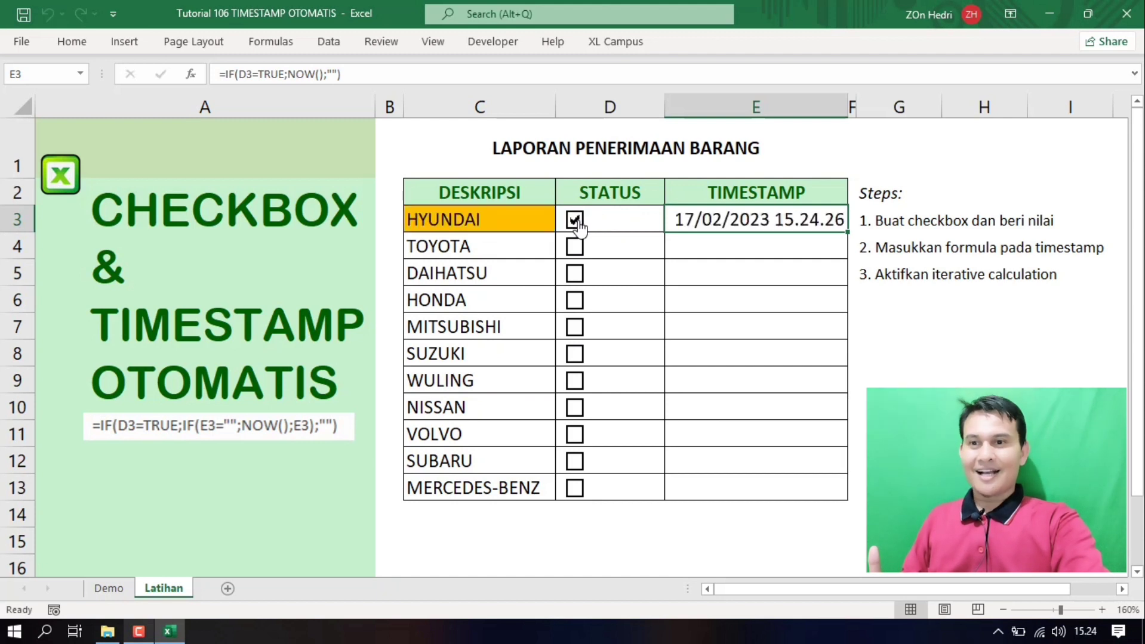
{"action": "left_click", "coordinate": [577, 224]}
{"action": "left_click", "coordinate": [577, 224]}
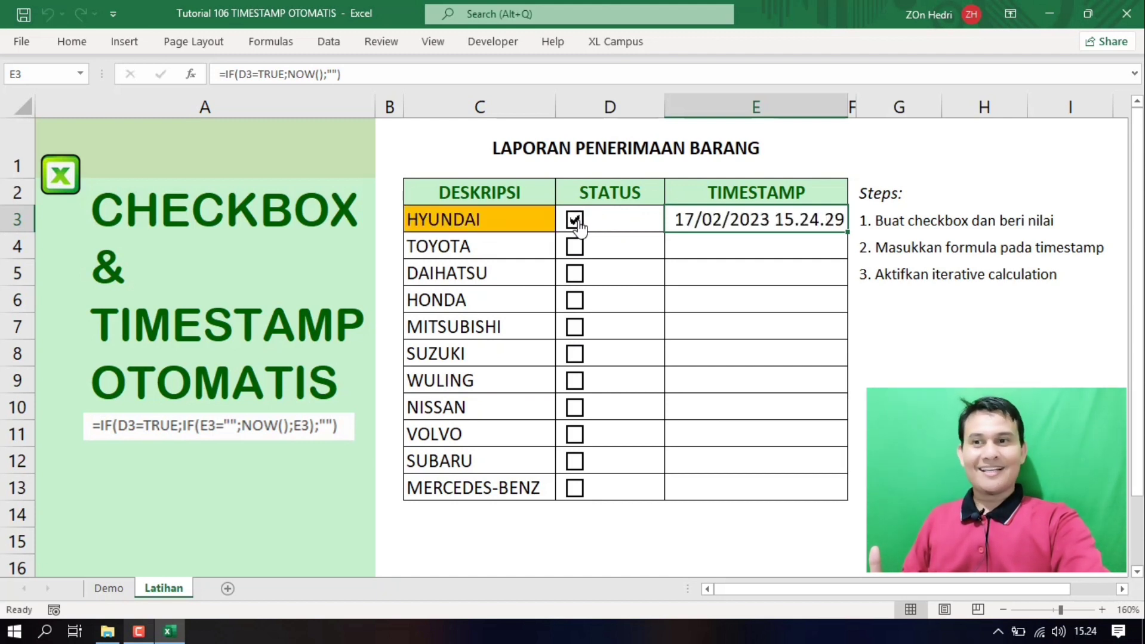
{"action": "left_click", "coordinate": [576, 224]}
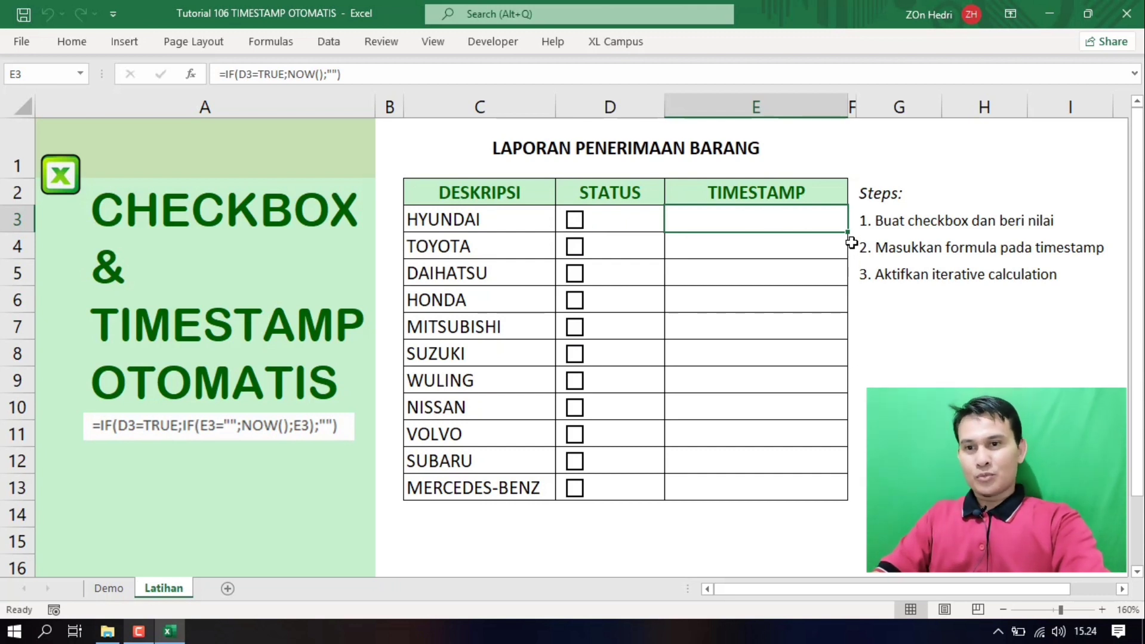
{"action": "left_click_drag", "start_coordinate": [851, 234], "coordinate": [817, 496]}
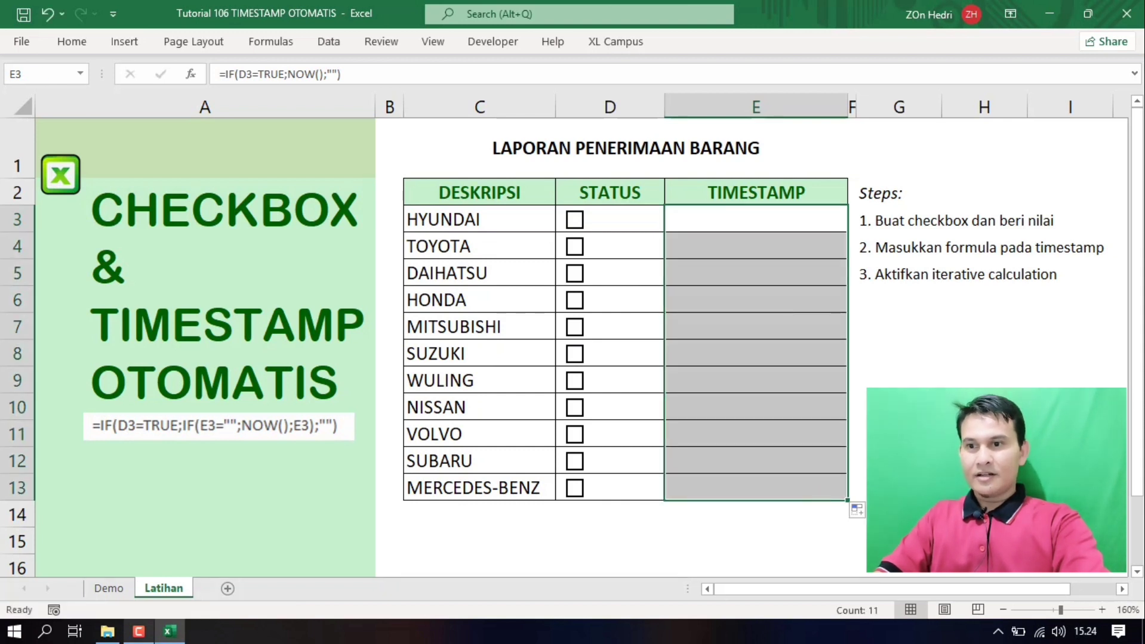
{"action": "left_click", "coordinate": [984, 408]}
Test the filled timestamps by checking HYUNDAI, TOYOTA, DAIHATSU, HONDA and WULING one after another, toggling DAIHATSU once more
{"action": "left_click", "coordinate": [576, 221]}
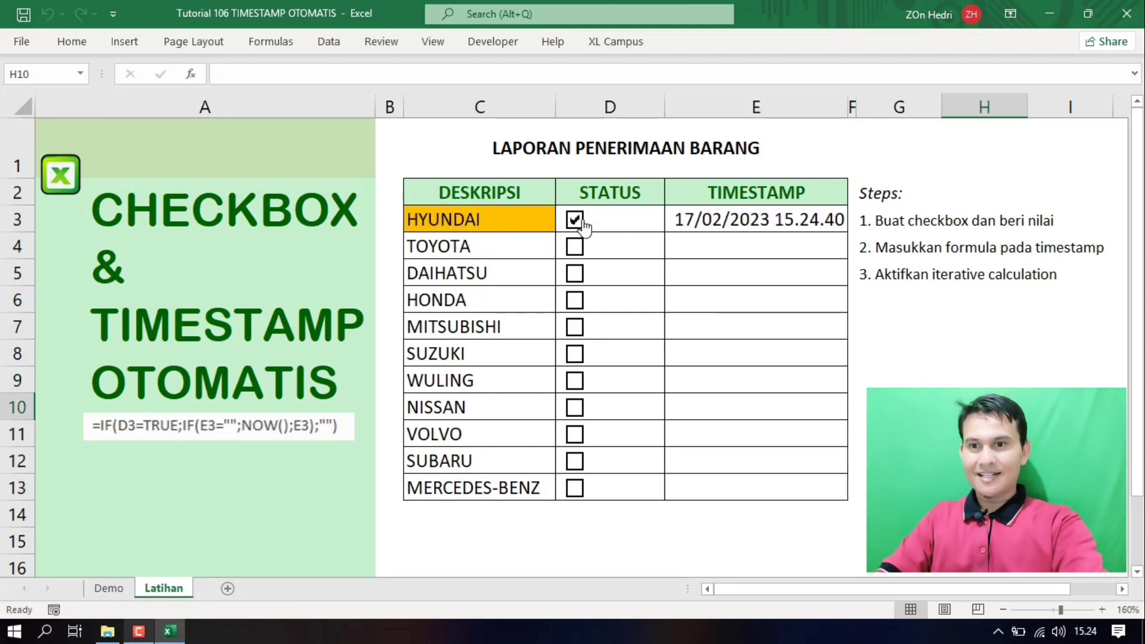
{"action": "left_click", "coordinate": [574, 252]}
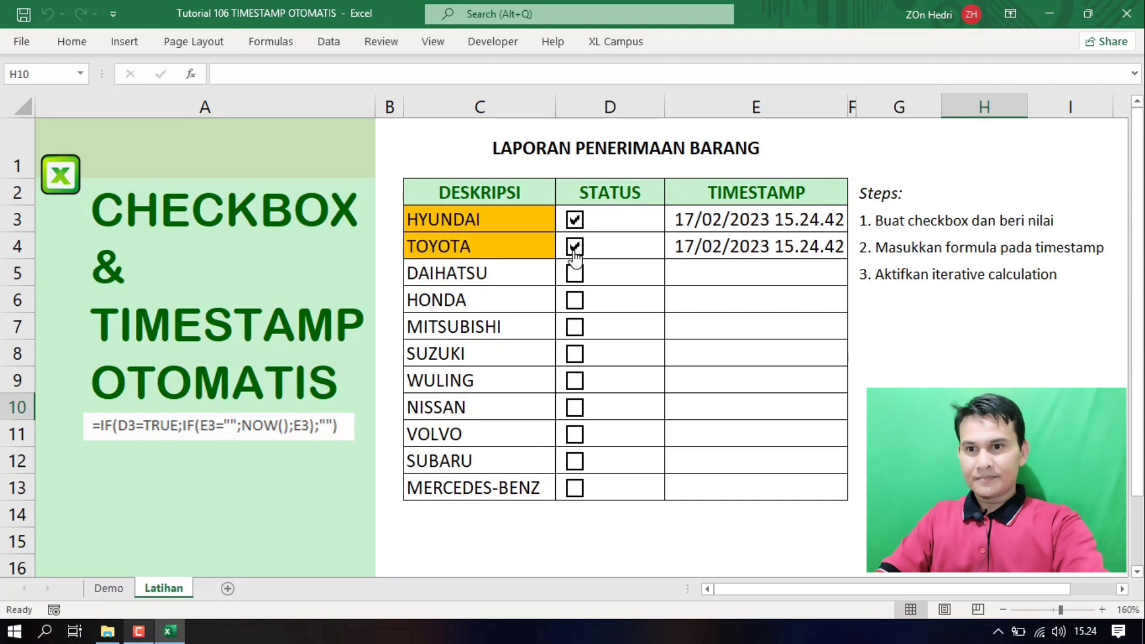
{"action": "left_click", "coordinate": [575, 276]}
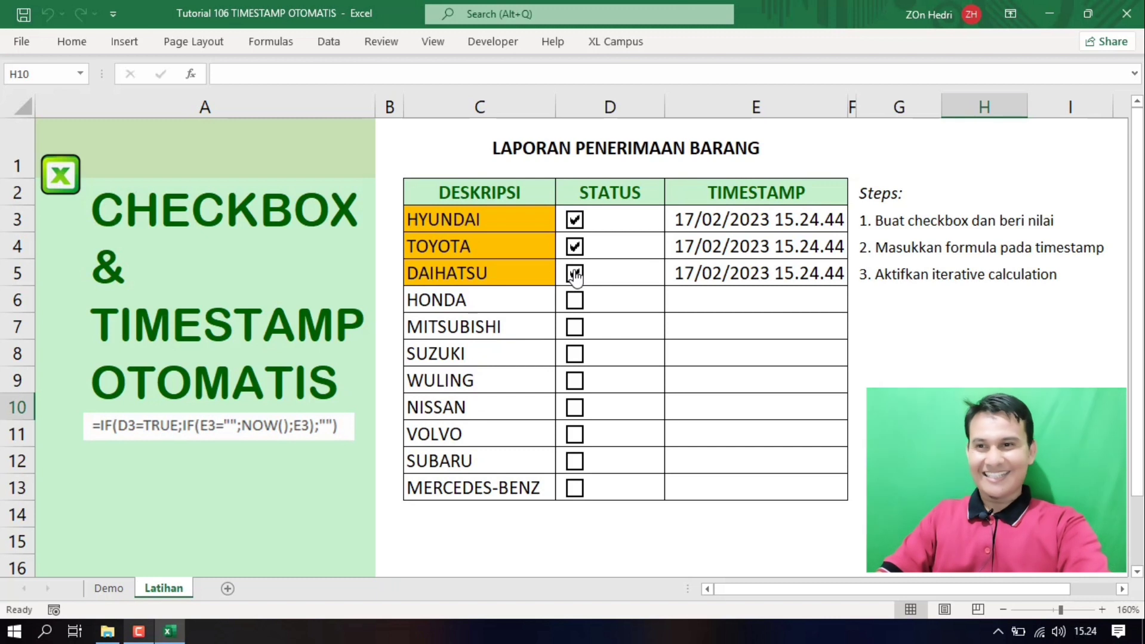
{"action": "left_click", "coordinate": [575, 276]}
{"action": "left_click", "coordinate": [575, 276]}
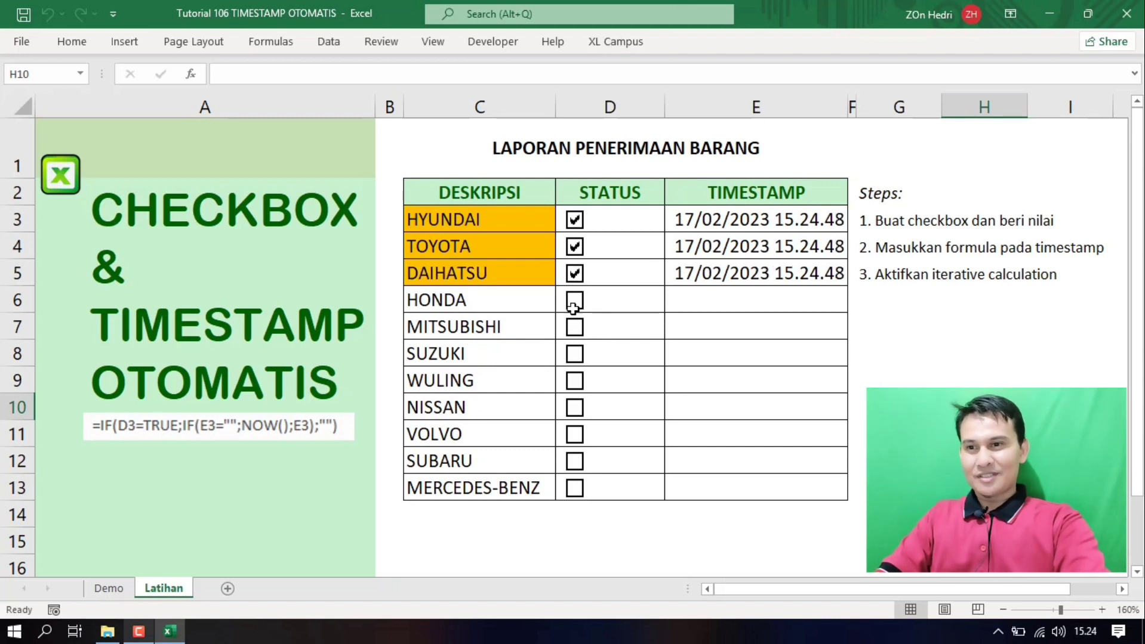
{"action": "left_click", "coordinate": [574, 304]}
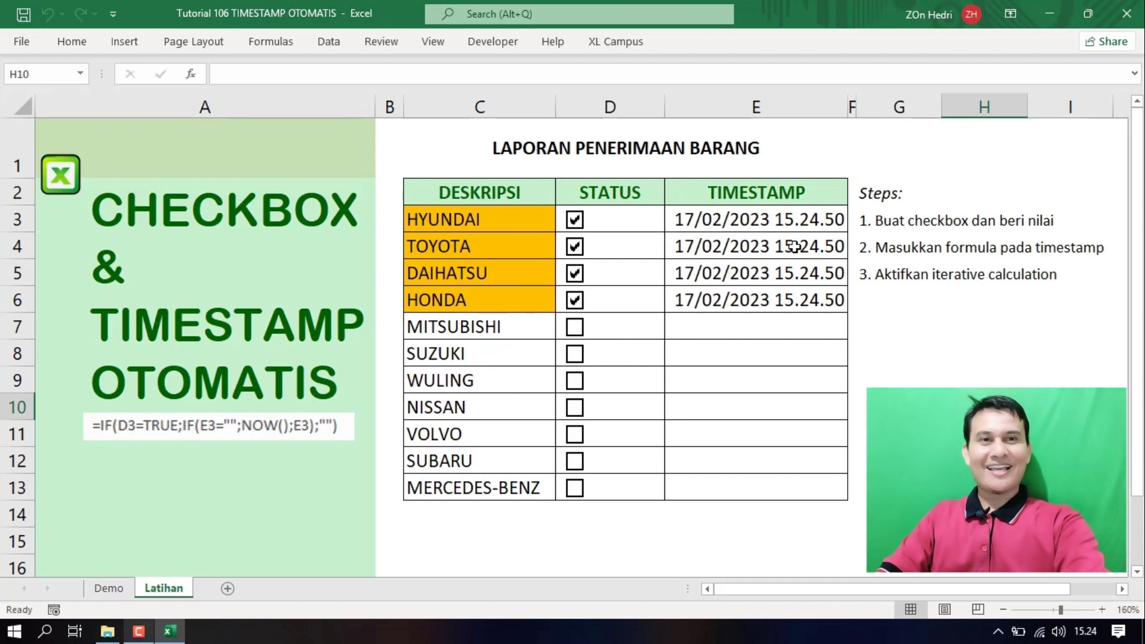
{"action": "left_click", "coordinate": [575, 382]}
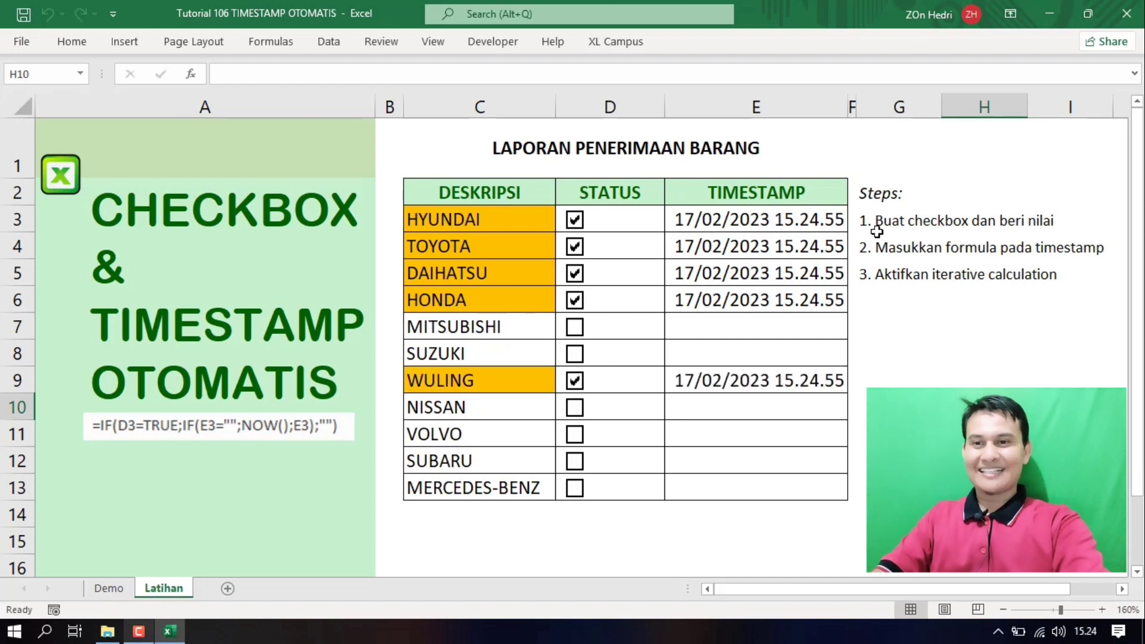
Clear the WULING, HONDA, DAIHATSU and TOYOTA check boxes, retest HYUNDAI and DAIHATSU, and leave every check box cleared
{"action": "left_click", "coordinate": [575, 383]}
{"action": "left_click", "coordinate": [577, 304]}
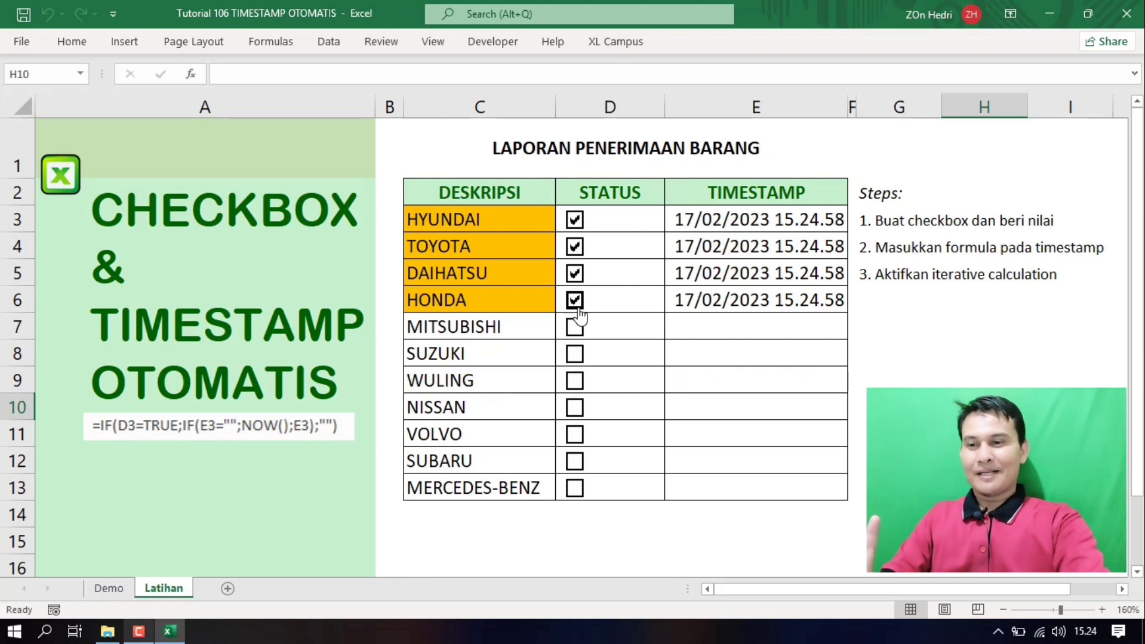
{"action": "left_click", "coordinate": [574, 274]}
{"action": "left_click", "coordinate": [574, 250]}
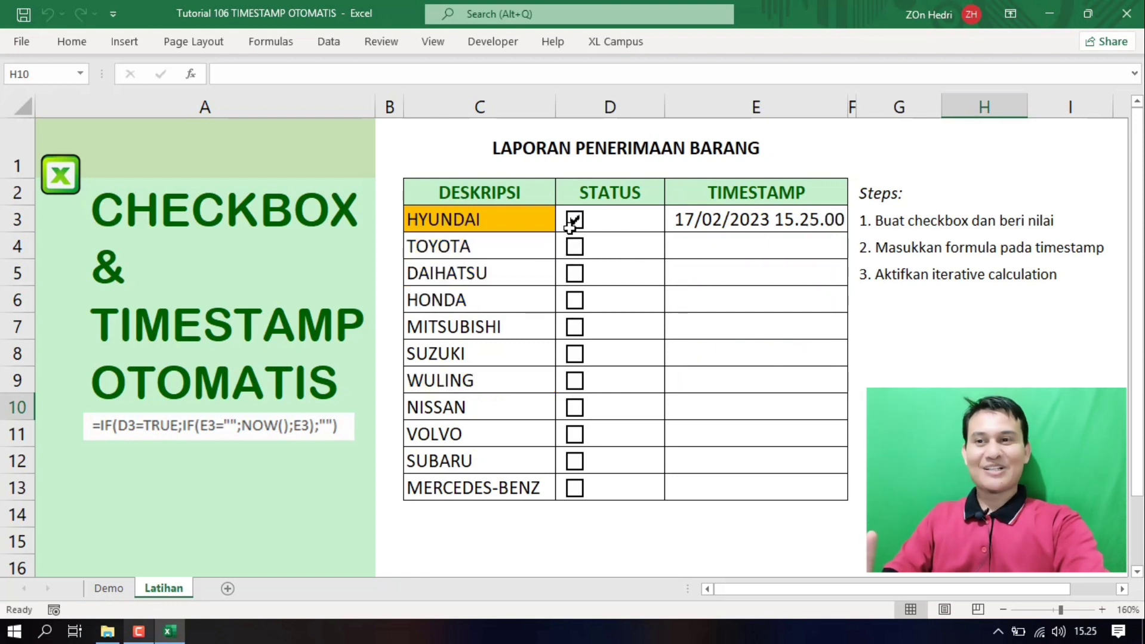
{"action": "left_click", "coordinate": [573, 225]}
{"action": "left_click", "coordinate": [572, 233]}
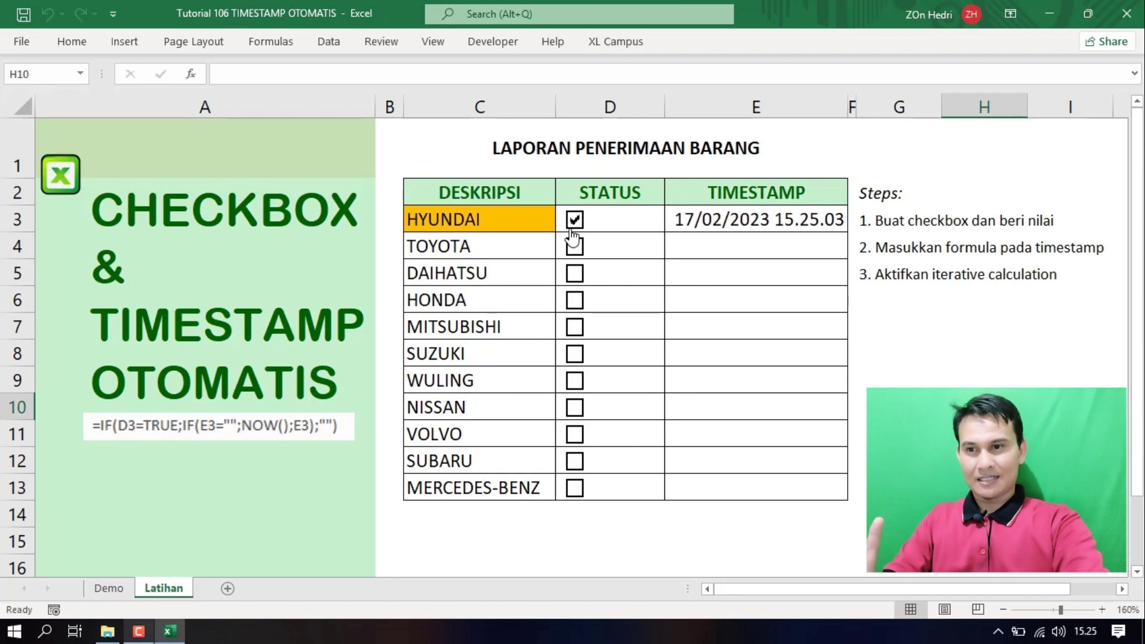
{"action": "left_click", "coordinate": [575, 273]}
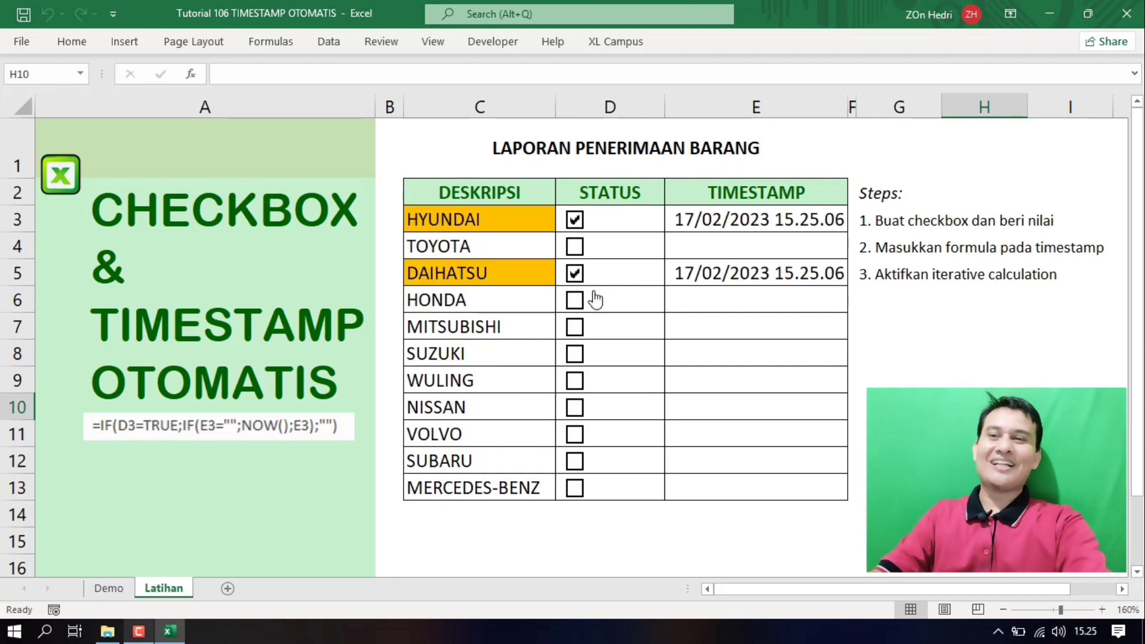
{"action": "left_click", "coordinate": [573, 276]}
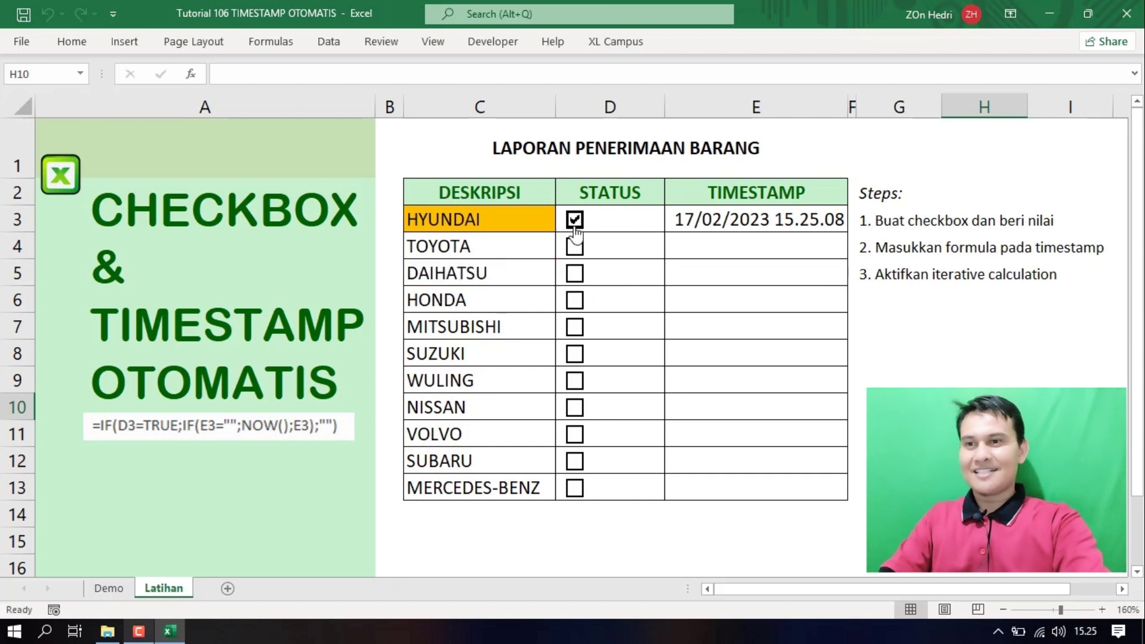
{"action": "left_click", "coordinate": [574, 221]}
Insert a nested IF before NOW() in the E3 formula, testing whether E3="" and returning NOW() when true
{"action": "left_click", "coordinate": [693, 223]}
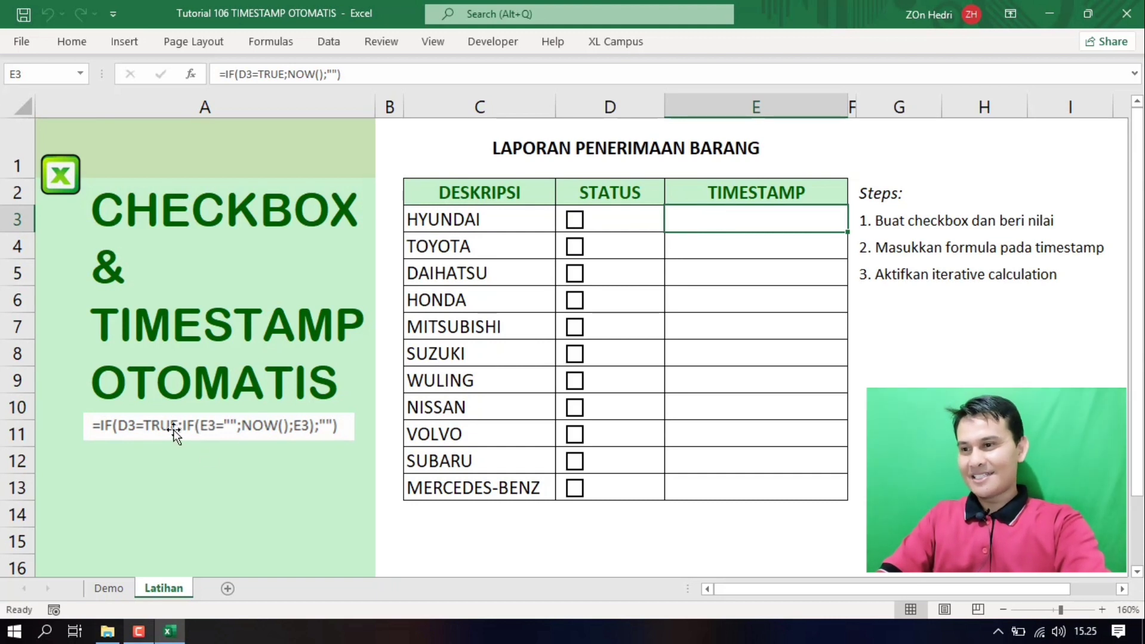
{"action": "left_click", "coordinate": [290, 73]}
{"action": "type", "text": "if"}
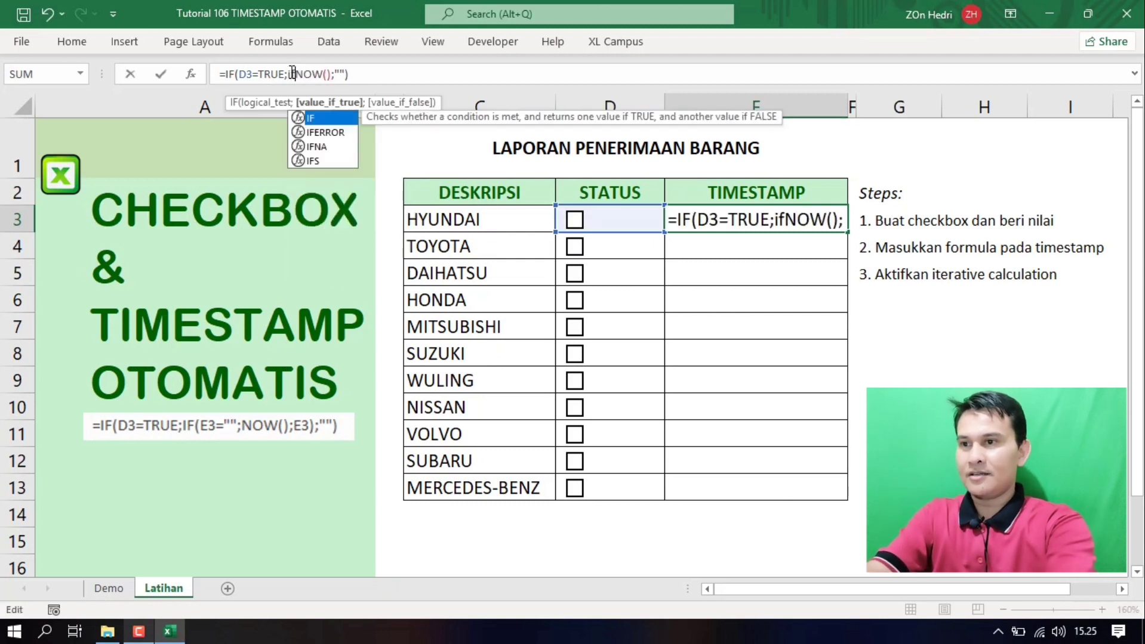
{"action": "type", "text": "("}
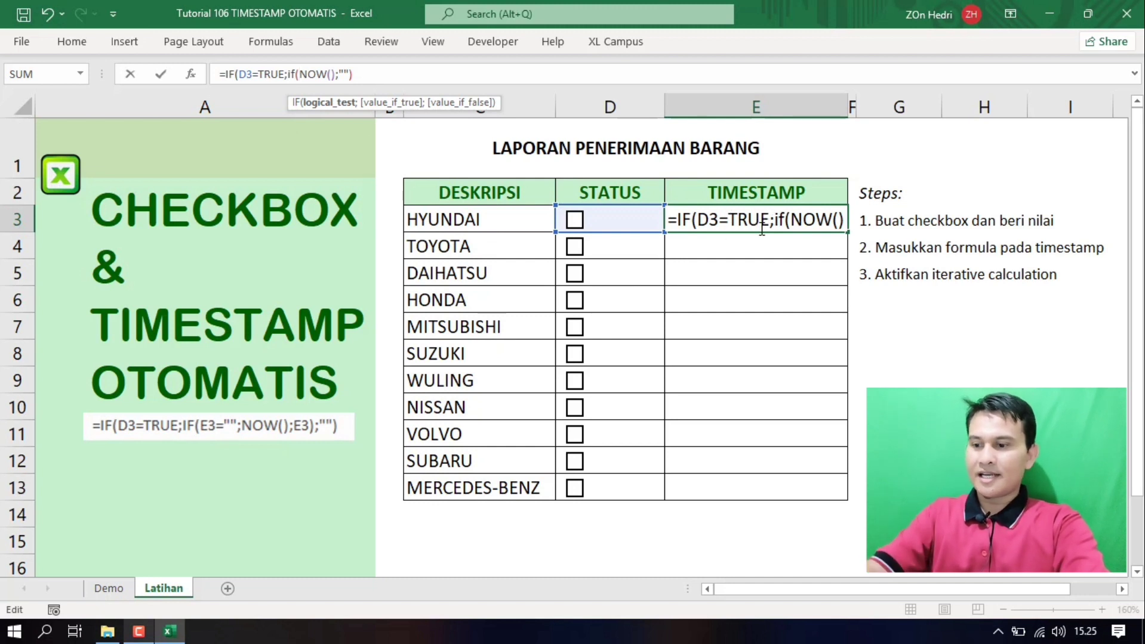
{"action": "type", "text": "e3"}
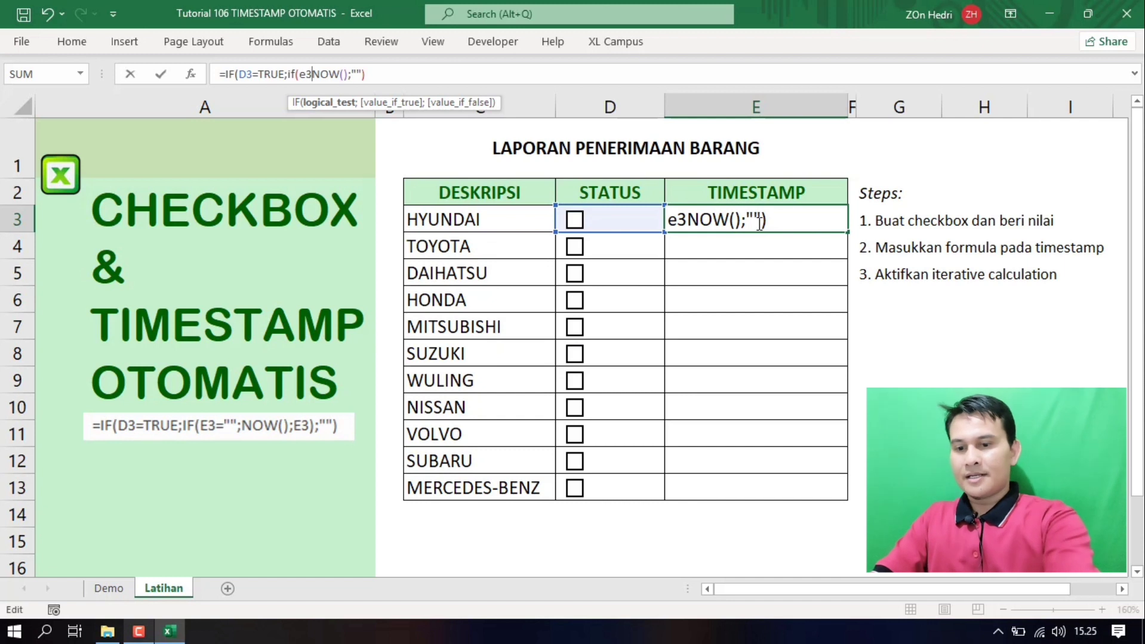
{"action": "type", "text": "=\"\""}
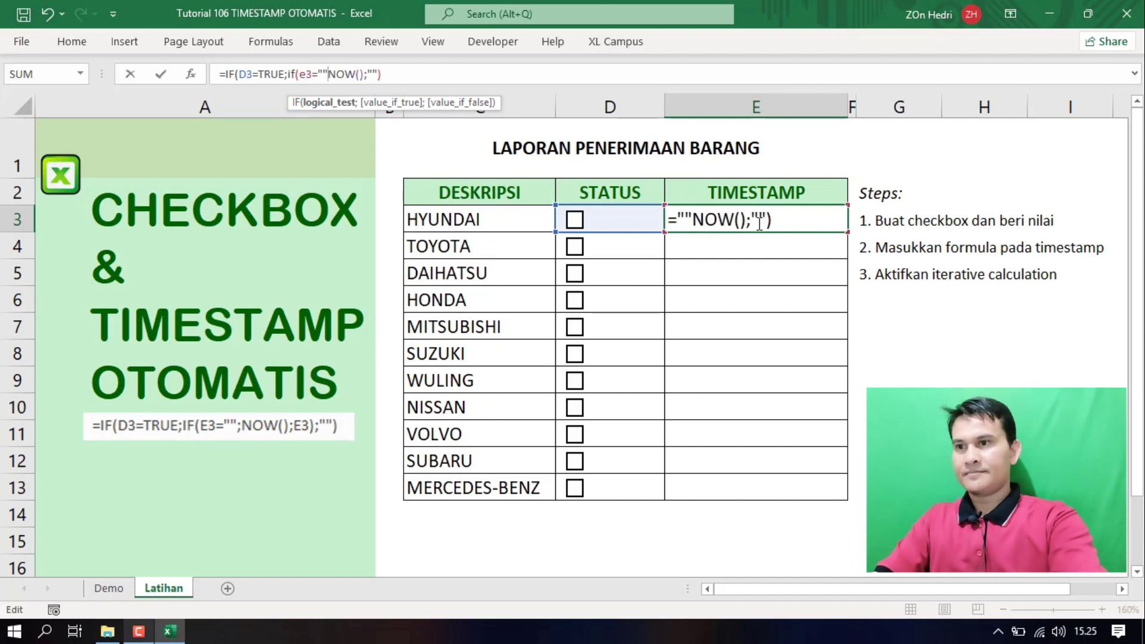
{"action": "type", "text": ";"}
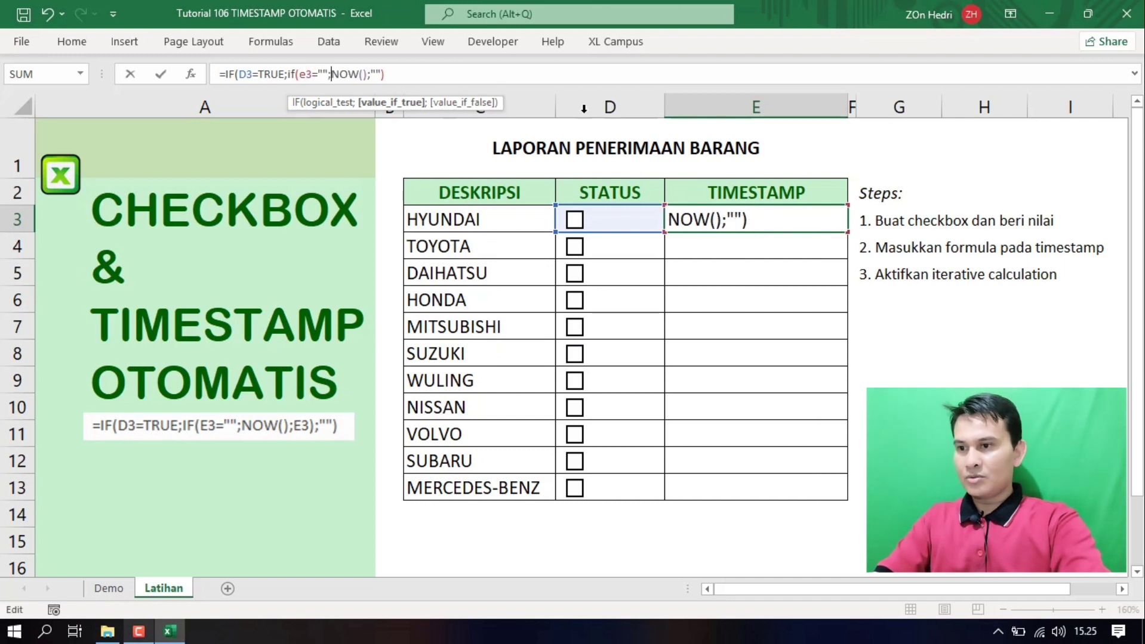
Add E3 as the nested IF's false result, close it, and commit the formula as =IF(D3=TRUE;IF(E3="";NOW();E3);"")
{"action": "left_click", "coordinate": [374, 74]}
{"action": "left_click", "coordinate": [373, 74]}
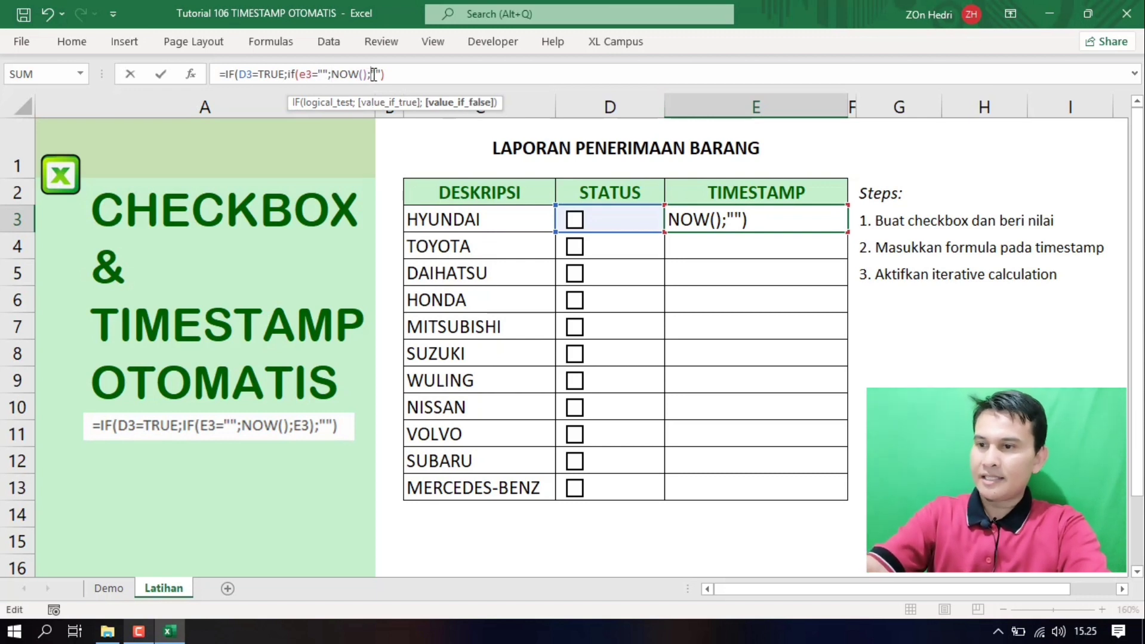
{"action": "type", "text": "e"}
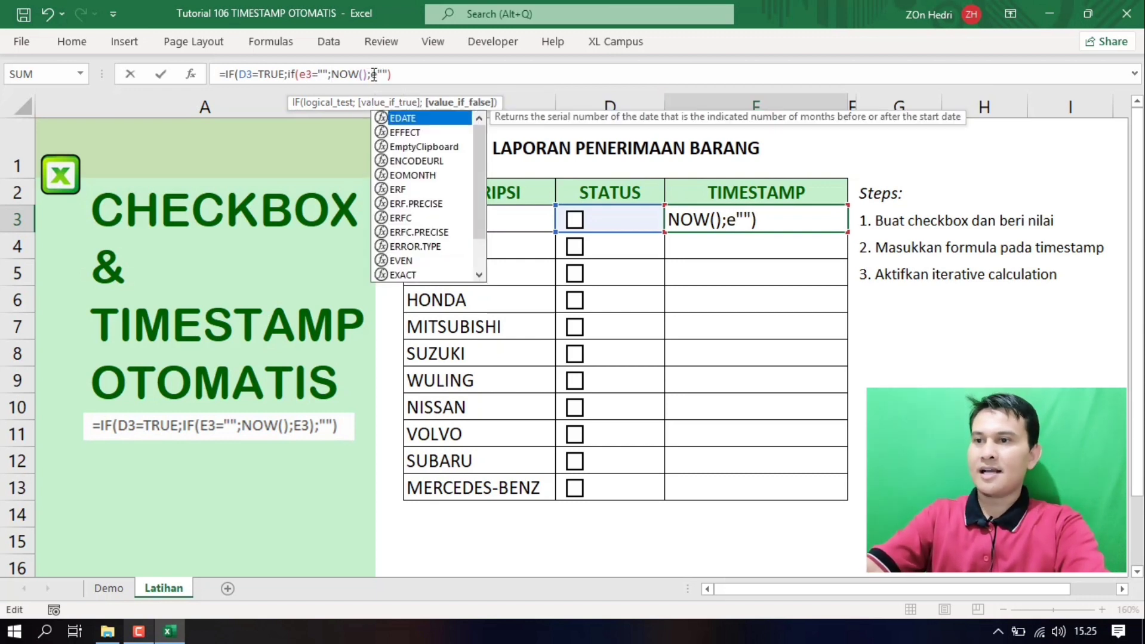
{"action": "type", "text": "3"}
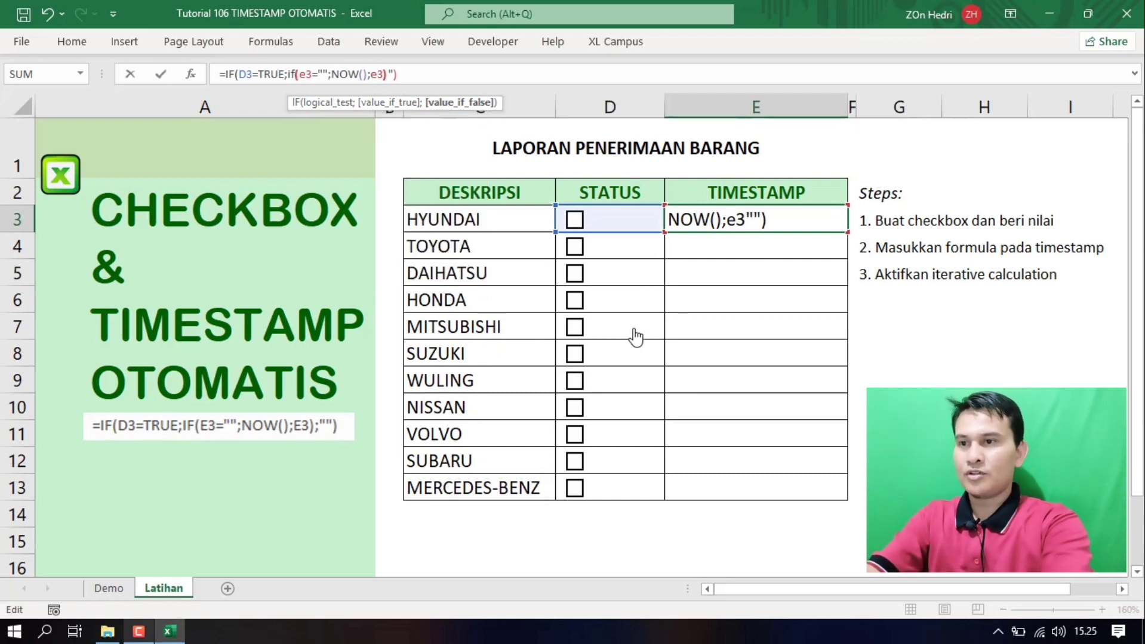
{"action": "type", "text": ")"}
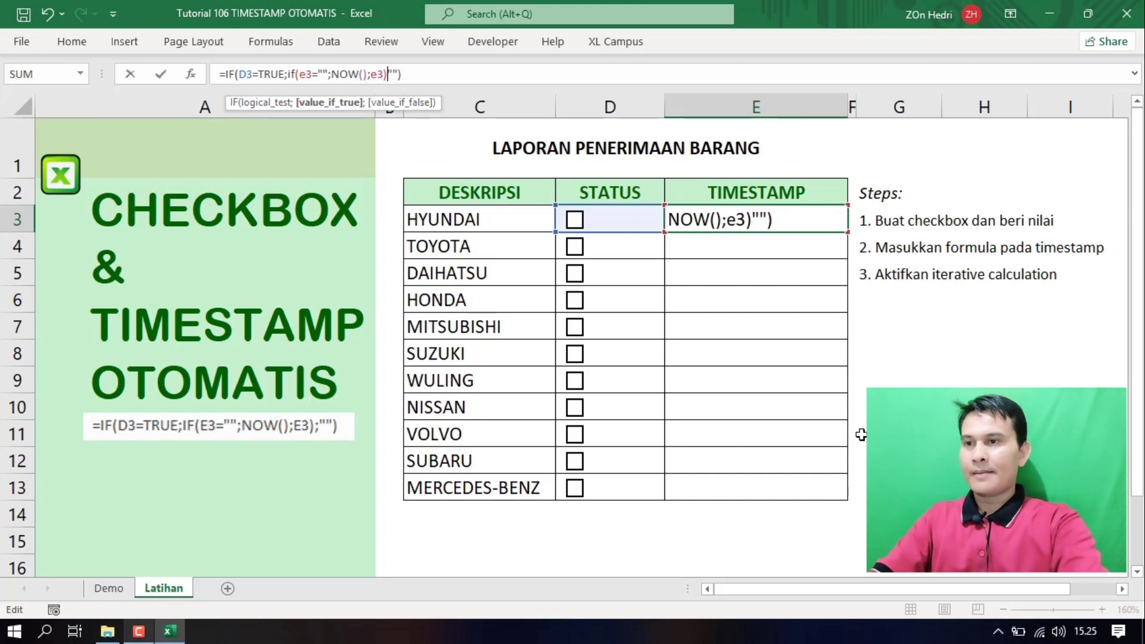
{"action": "type", "text": ";"}
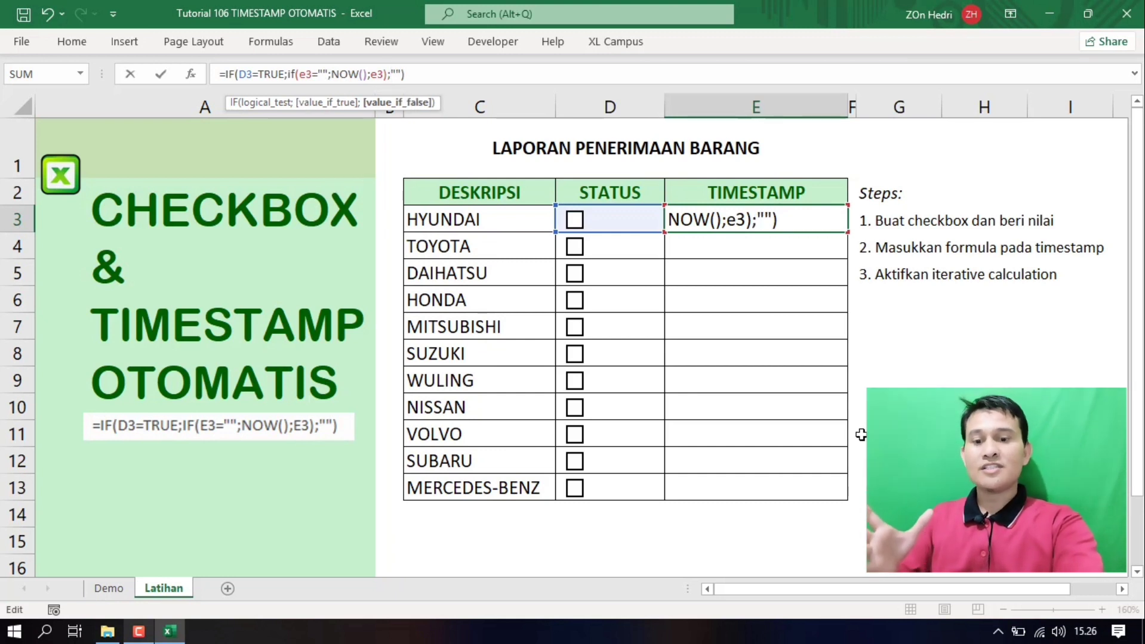
{"action": "key", "text": "ctrl+Return"}
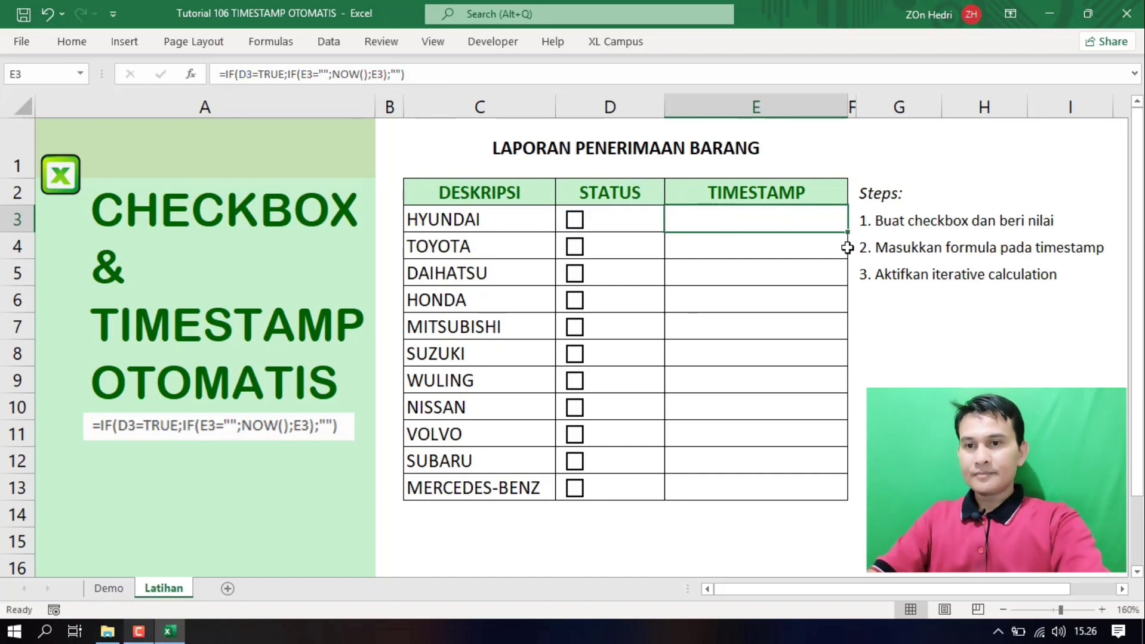
Fill the E3 formula down through E13 and test it by checking HYUNDAI, DAIHATSU and SUZUKI
{"action": "left_click_drag", "start_coordinate": [848, 232], "coordinate": [848, 494]}
{"action": "left_click", "coordinate": [861, 434]}
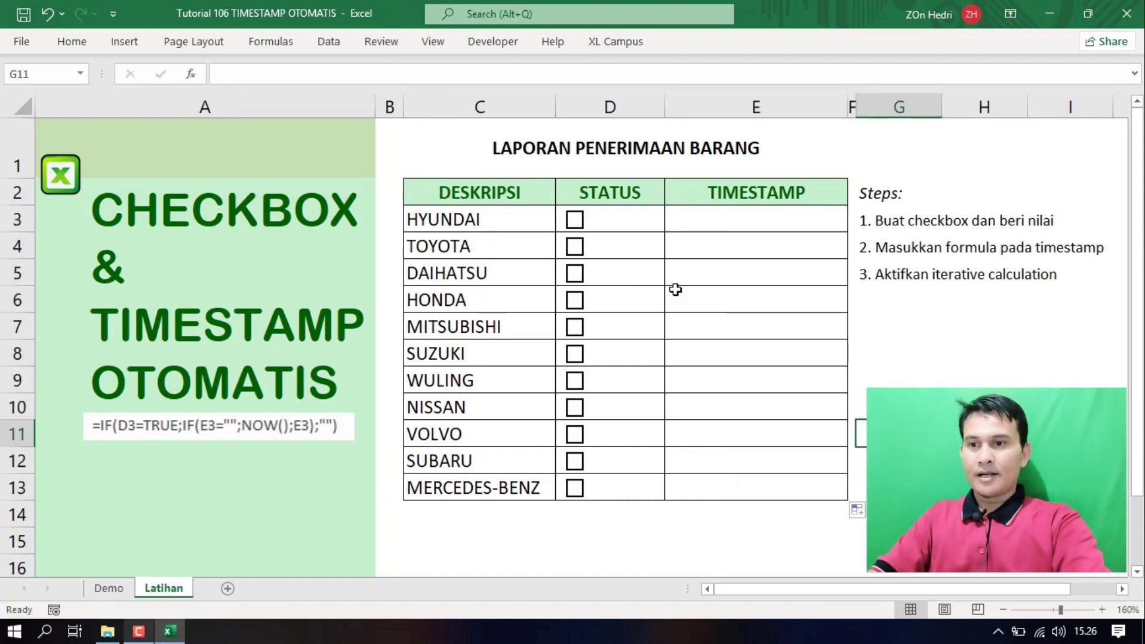
{"action": "left_click", "coordinate": [579, 227]}
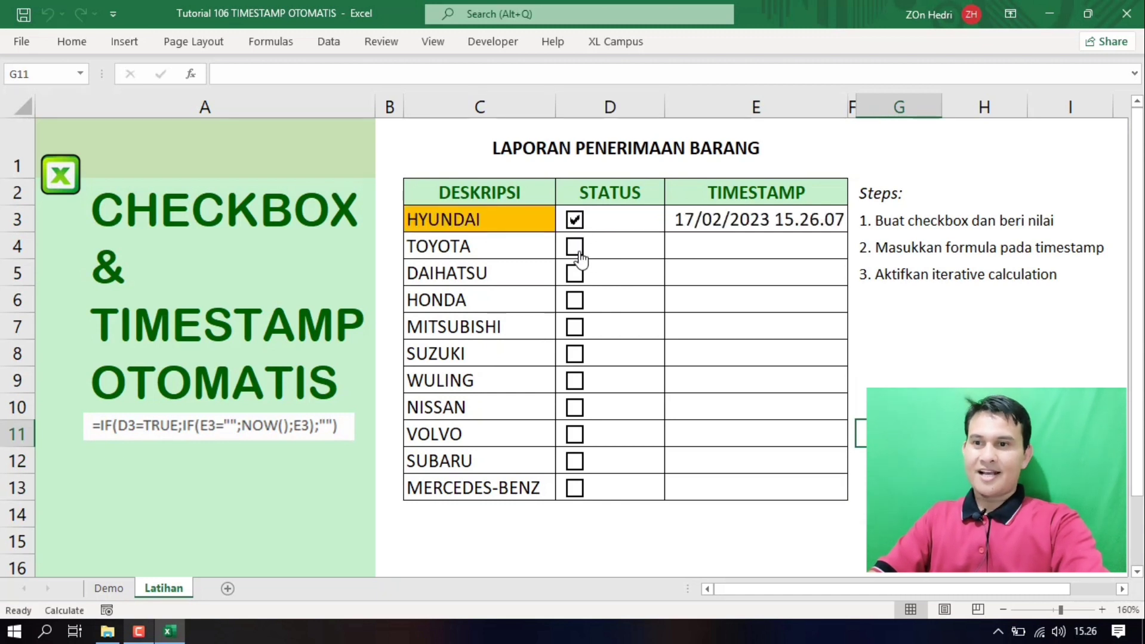
{"action": "left_click", "coordinate": [576, 280]}
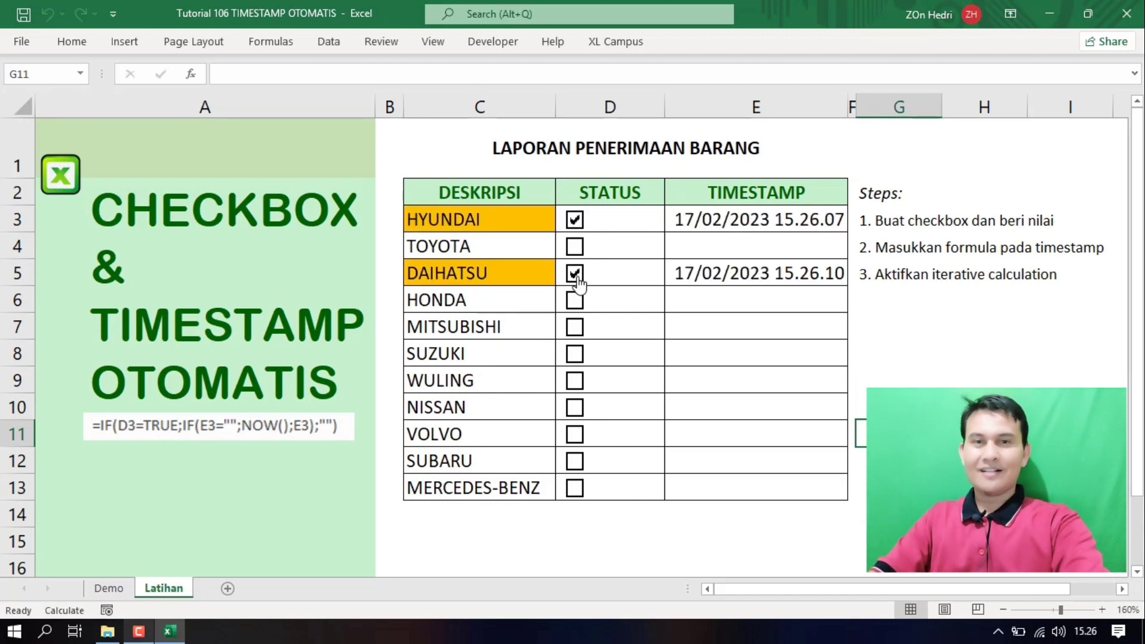
{"action": "left_click", "coordinate": [574, 354]}
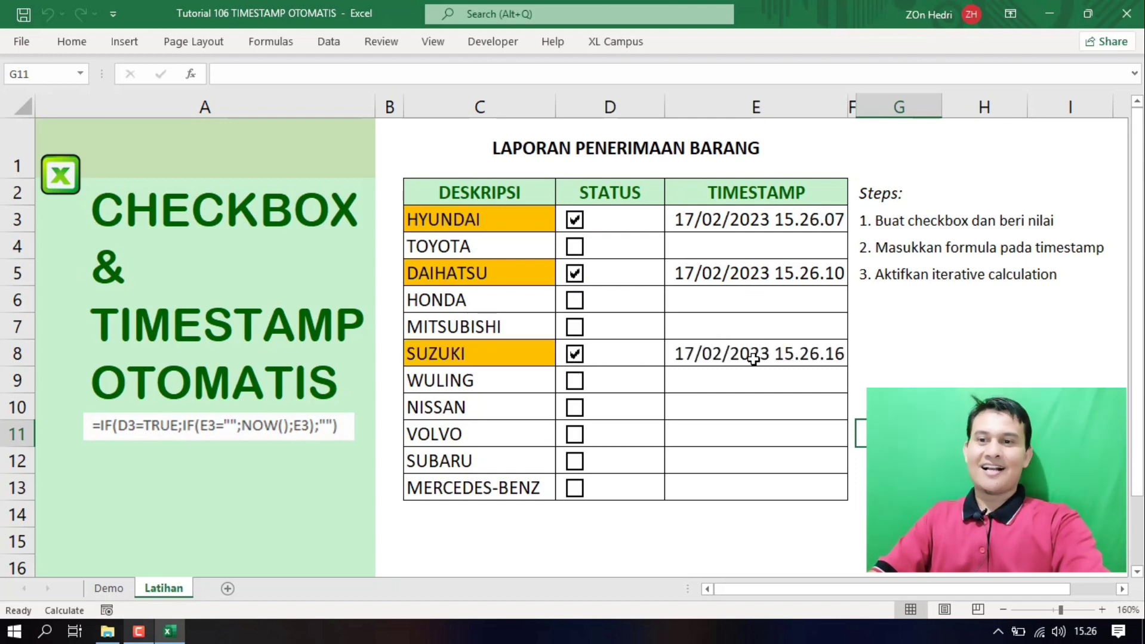
{"action": "left_click", "coordinate": [999, 357]}
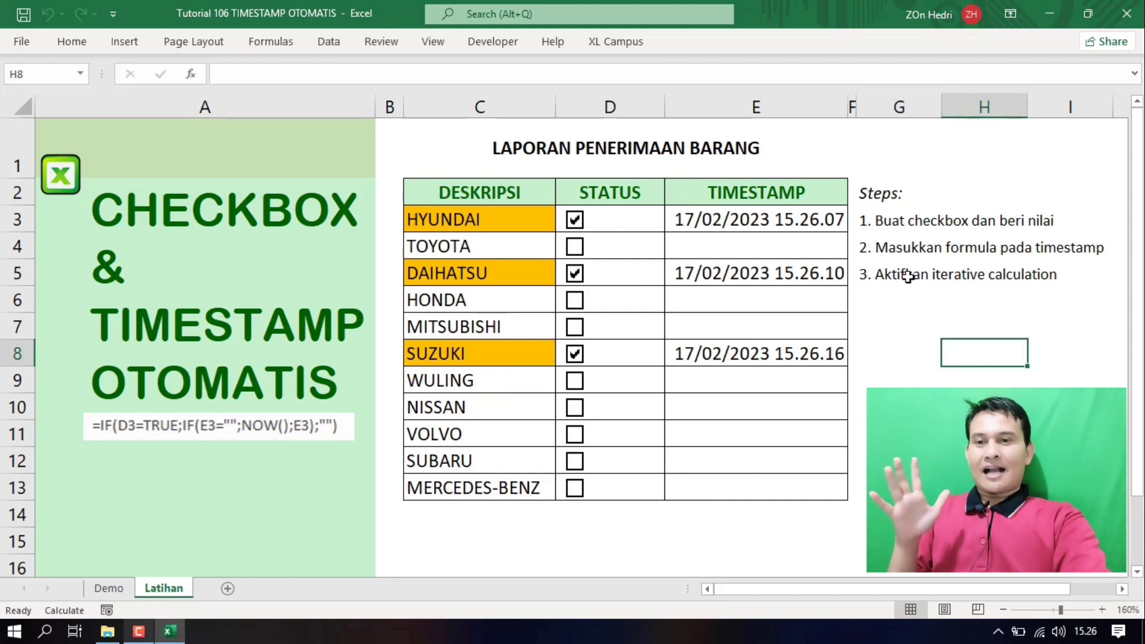
{"action": "left_click", "coordinate": [1006, 274]}
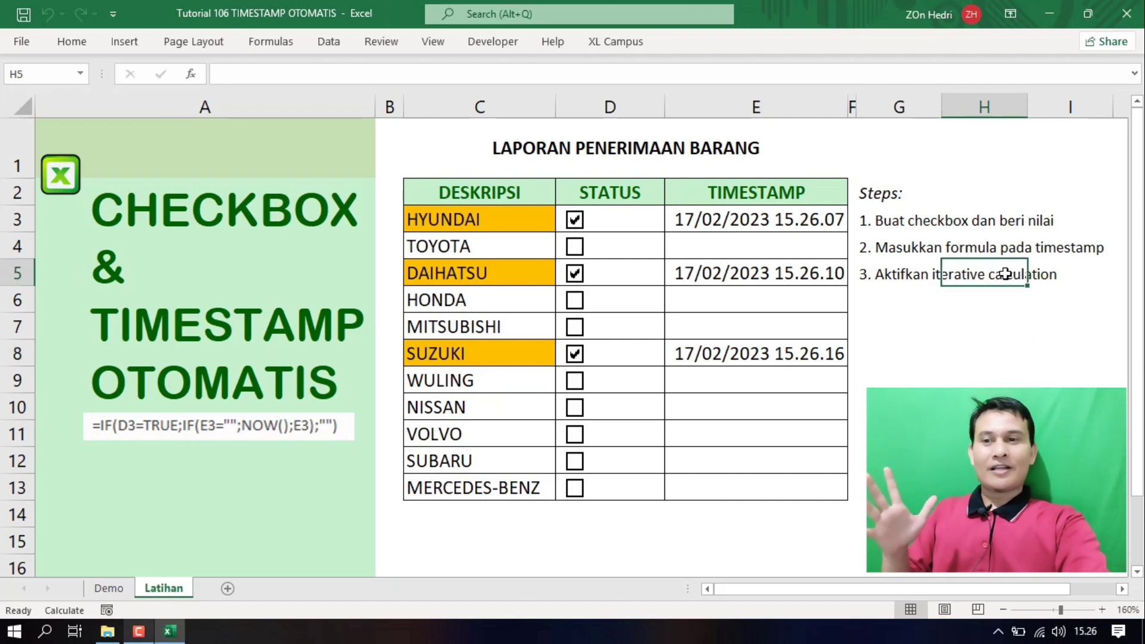
Check the remaining status boxes one after another: TOYOTA, HONDA, MITSUBISHI, WULING, NISSAN, VOLVO, SUBARU and MERCEDES-BENZ
{"action": "left_click", "coordinate": [574, 248]}
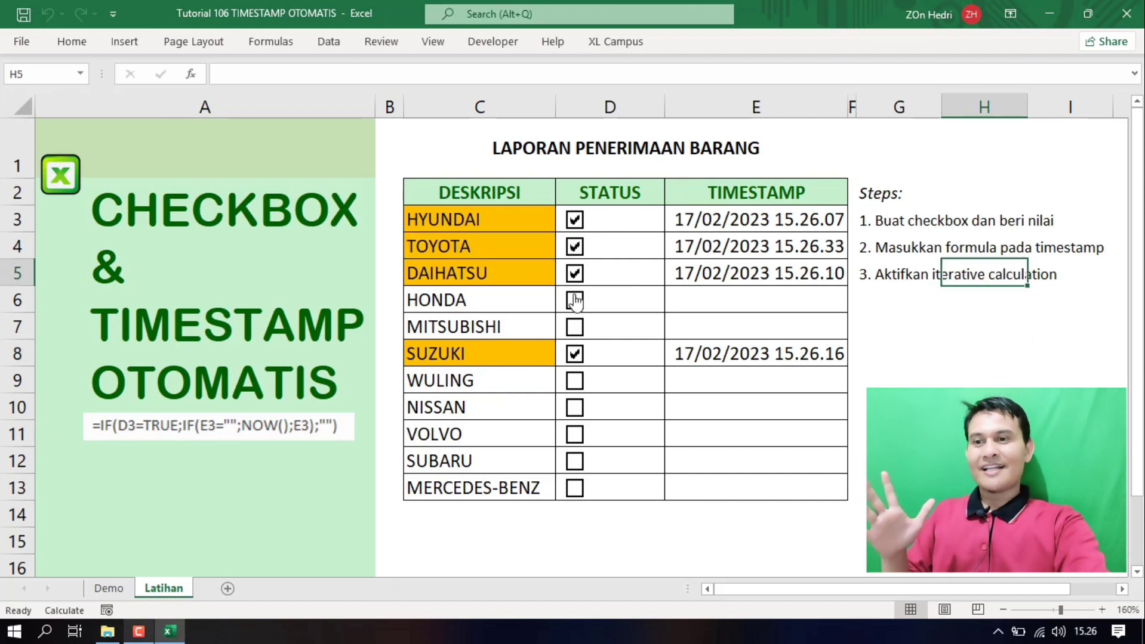
{"action": "left_click", "coordinate": [574, 301]}
{"action": "left_click", "coordinate": [575, 329]}
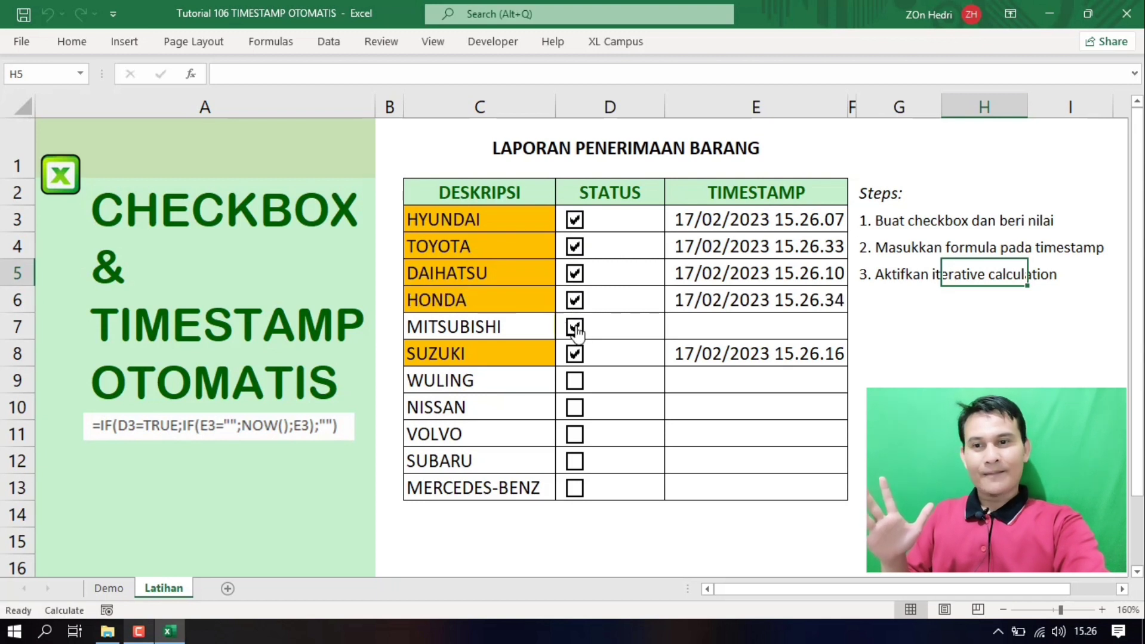
{"action": "left_click", "coordinate": [574, 375]}
{"action": "left_click", "coordinate": [575, 382]}
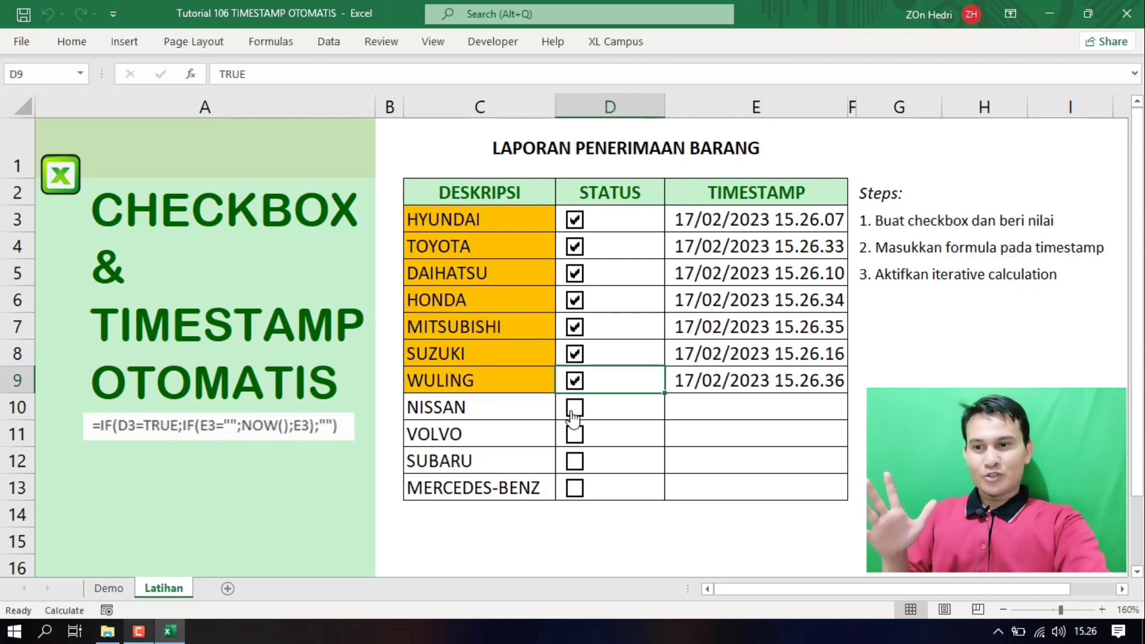
{"action": "left_click", "coordinate": [574, 408]}
{"action": "left_click", "coordinate": [574, 436]}
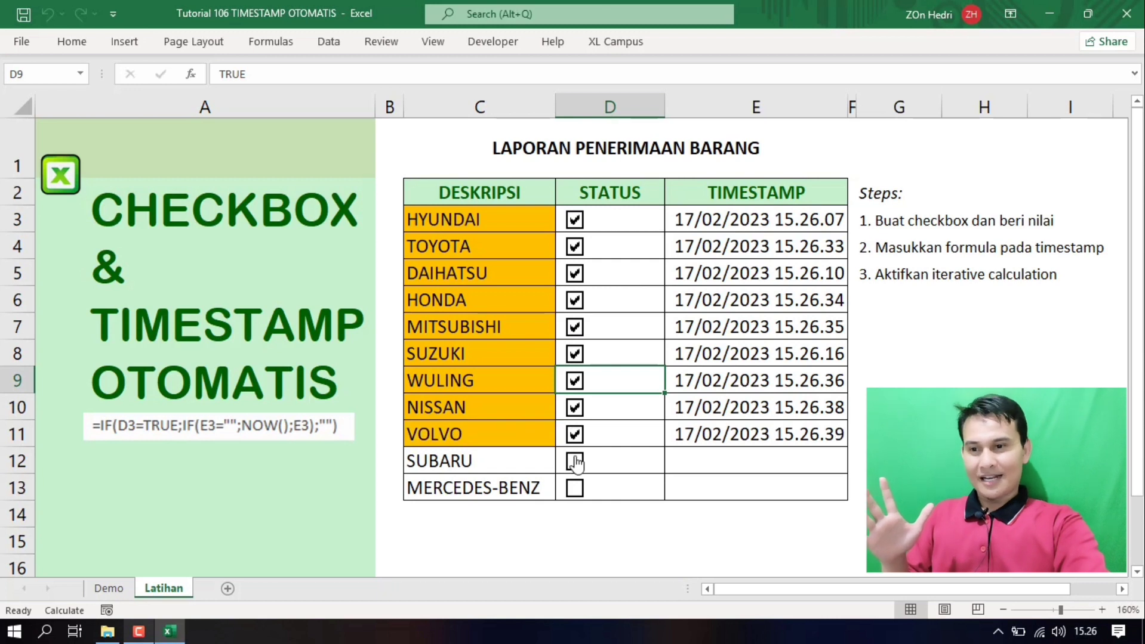
{"action": "left_click", "coordinate": [574, 462]}
{"action": "left_click", "coordinate": [575, 488]}
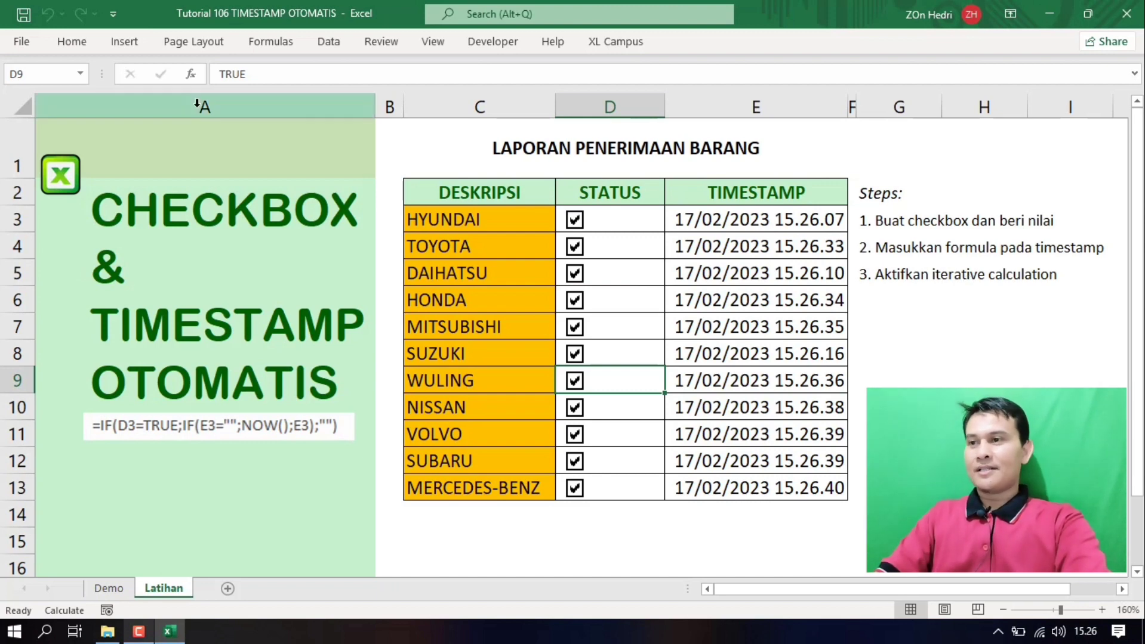
Turn off iterative calculation in the formula calculation options and examine the timestamp cells E3:E12
{"action": "left_click", "coordinate": [26, 45]}
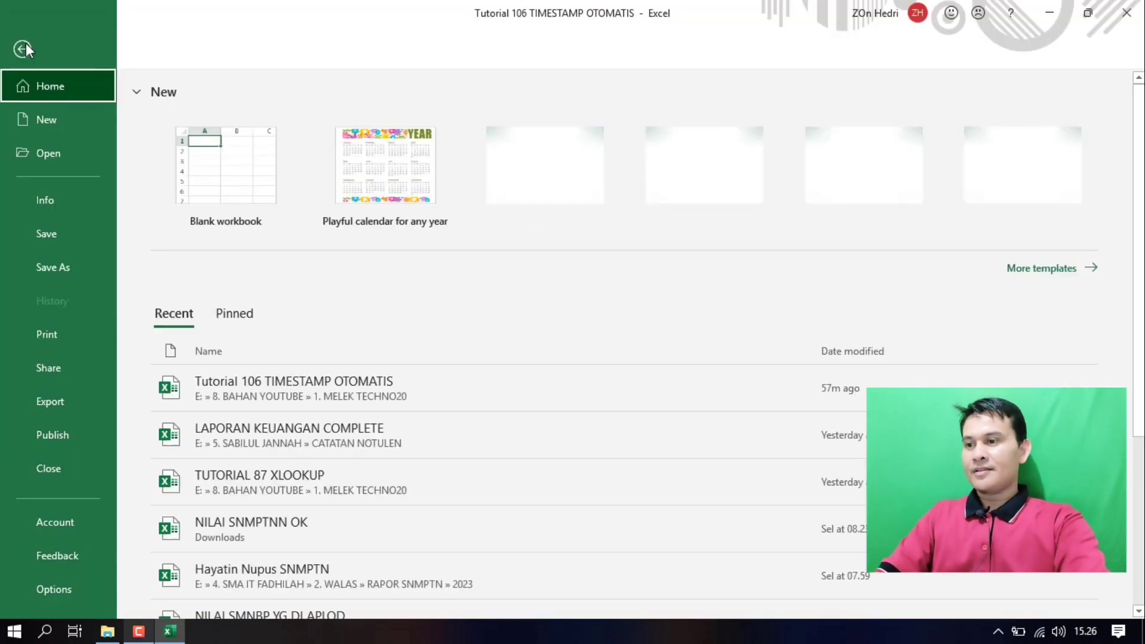
{"action": "left_click", "coordinate": [43, 590]}
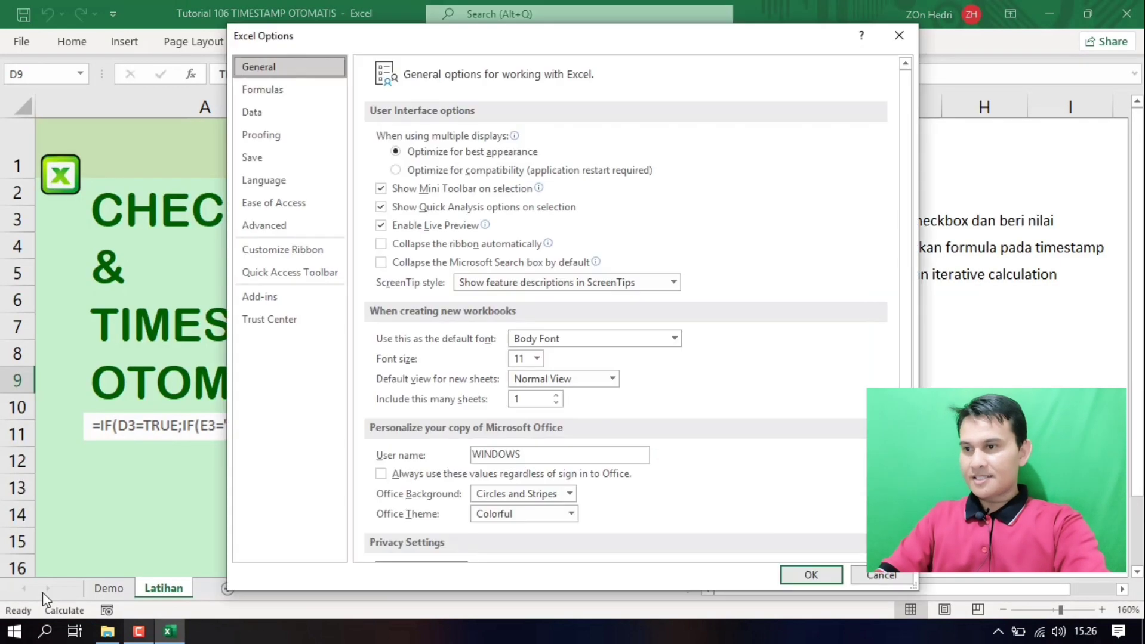
{"action": "left_click", "coordinate": [258, 91]}
{"action": "left_click", "coordinate": [684, 138]}
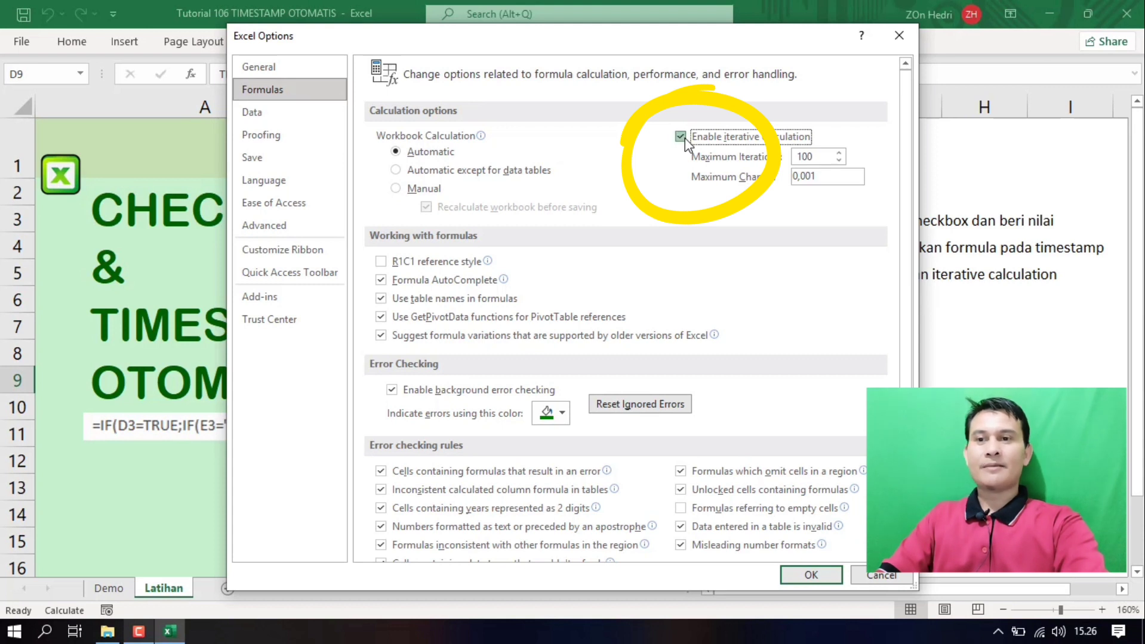
{"action": "left_click", "coordinate": [680, 137]}
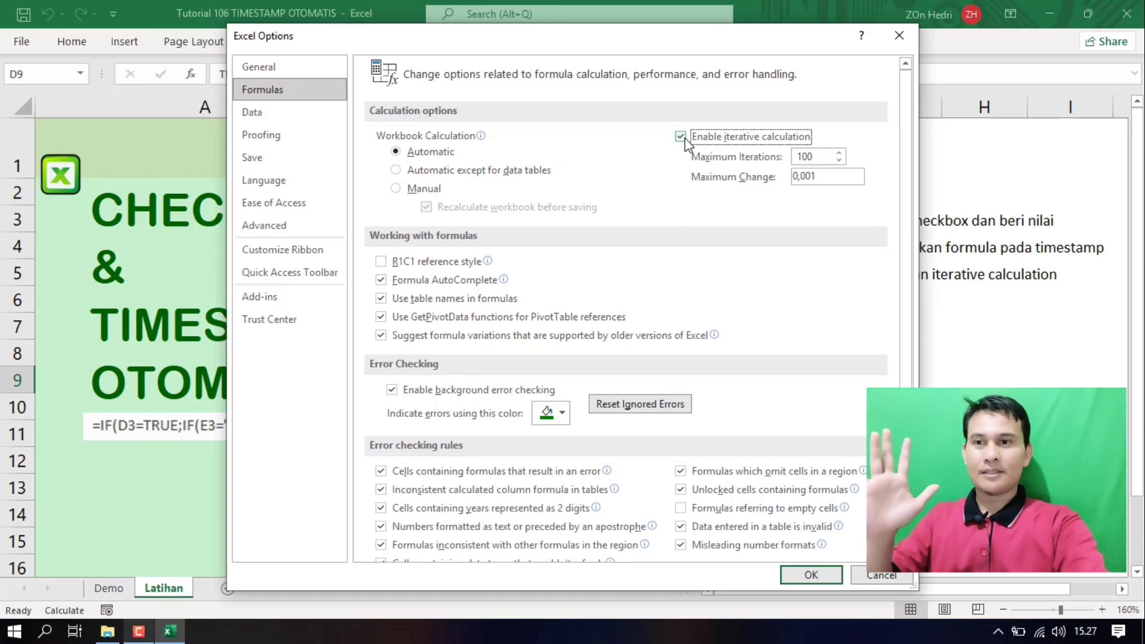
{"action": "left_click", "coordinate": [685, 140]}
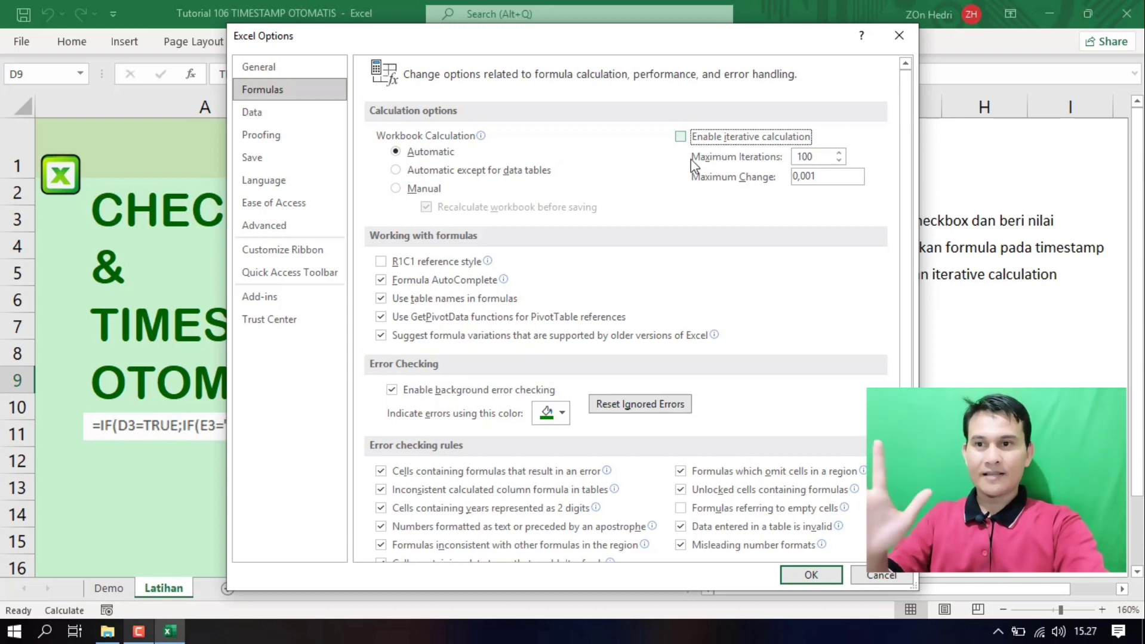
{"action": "left_click", "coordinate": [797, 574]}
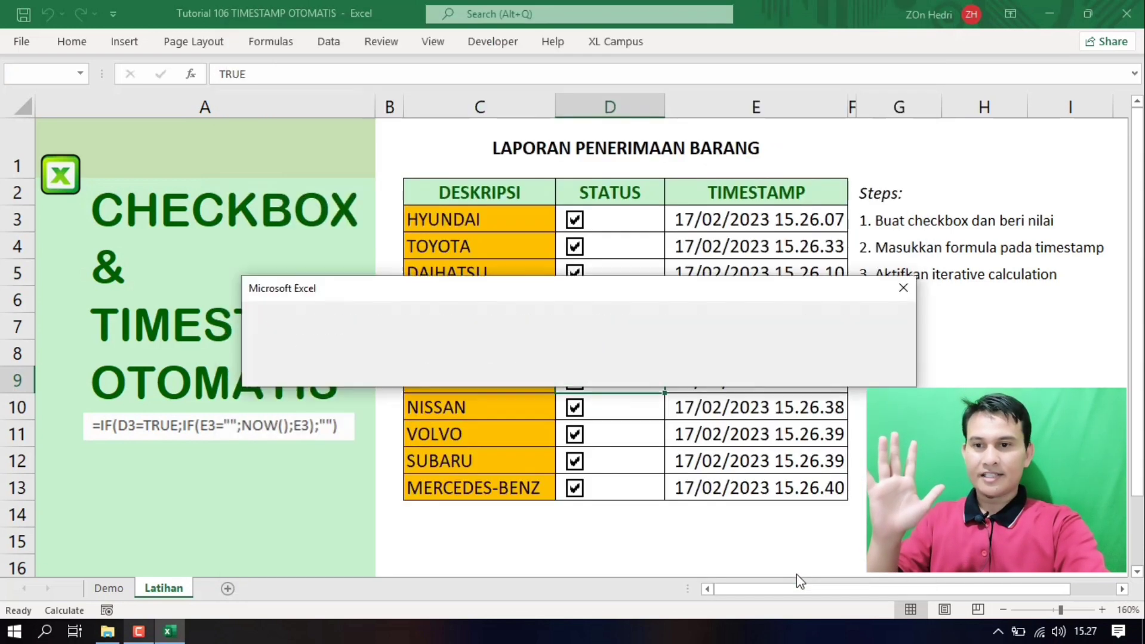
{"action": "left_click", "coordinate": [550, 376]}
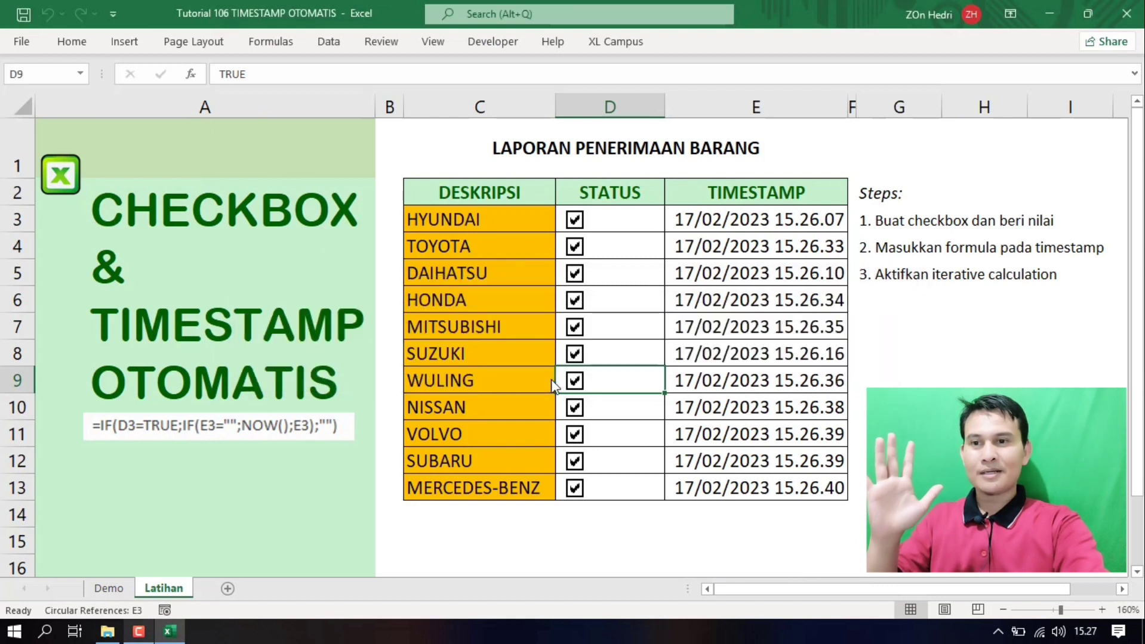
{"action": "left_click", "coordinate": [773, 224]}
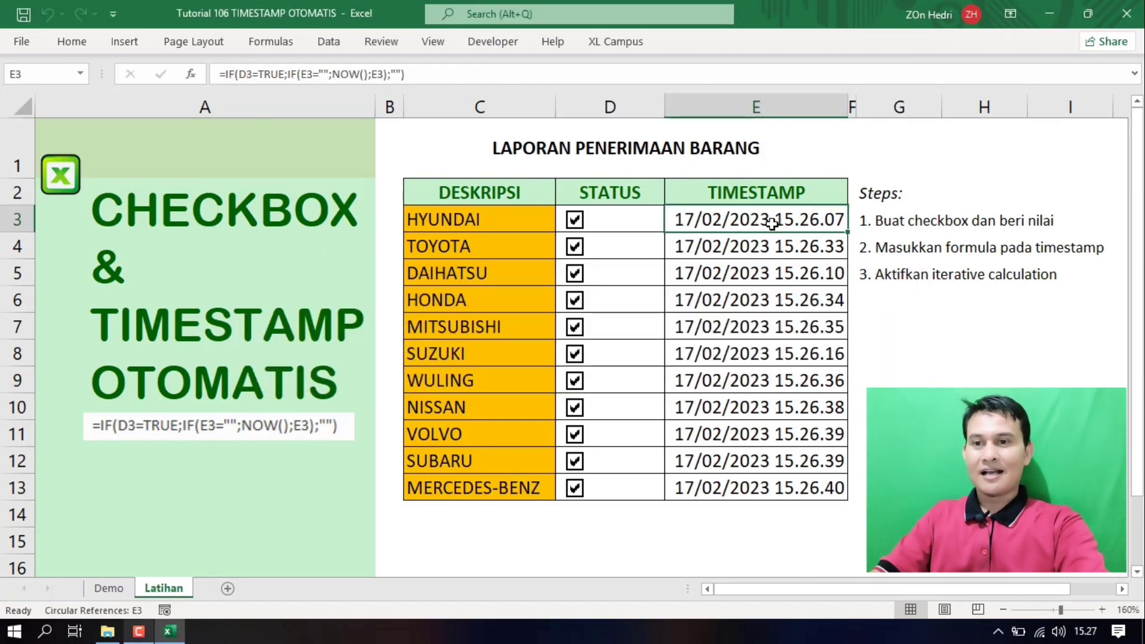
{"action": "left_click_drag", "start_coordinate": [771, 224], "coordinate": [770, 461]}
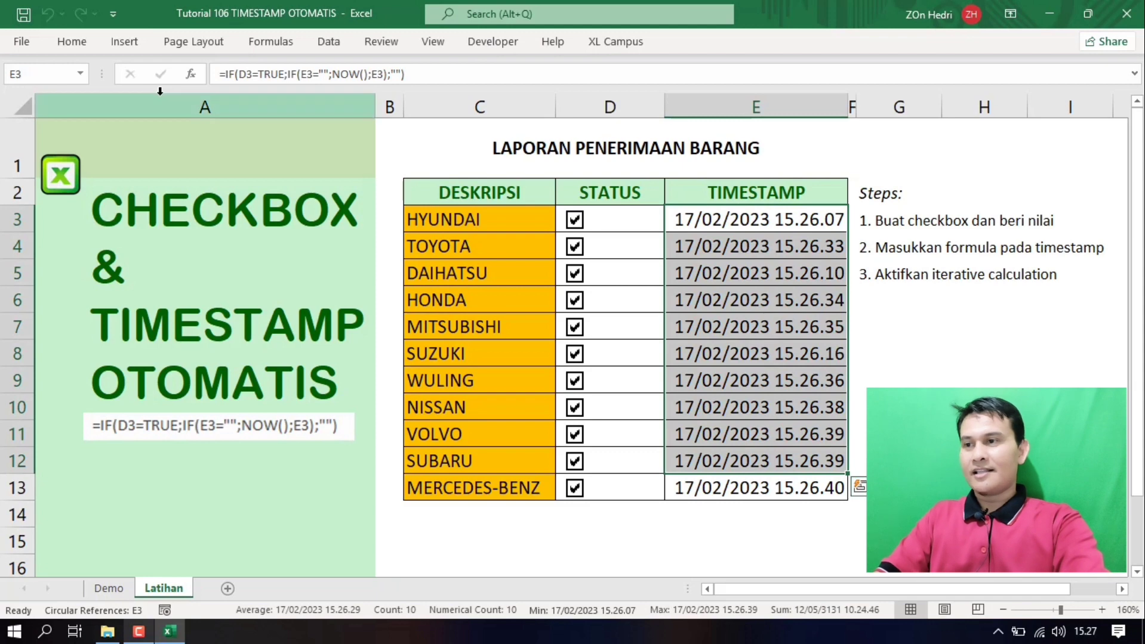
Enable iterative calculation in the formula calculation options, keeping 100 maximum iterations and 0,001 maximum change, and select timestamp cell E3
{"action": "left_click", "coordinate": [30, 43]}
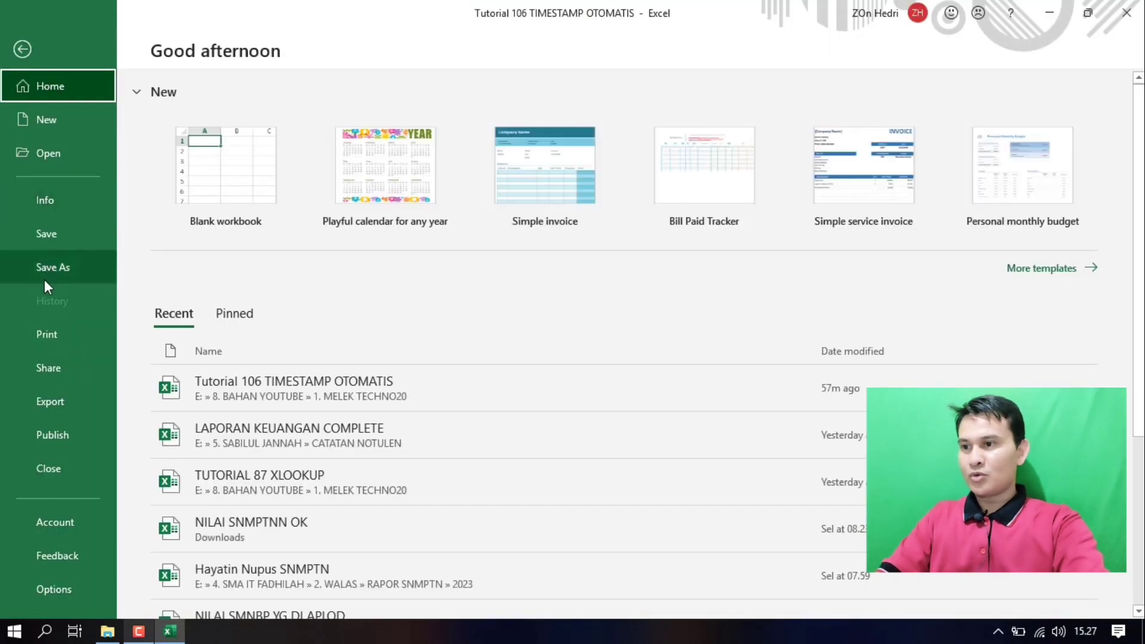
{"action": "left_click", "coordinate": [52, 582]}
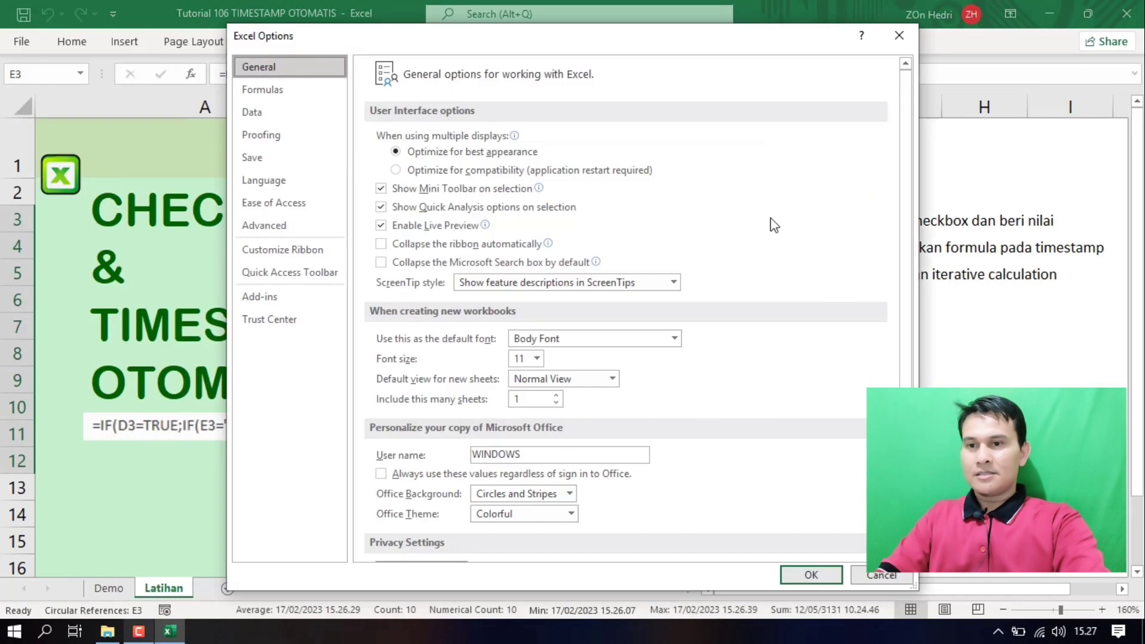
{"action": "left_click", "coordinate": [267, 89]}
{"action": "left_click", "coordinate": [681, 137]}
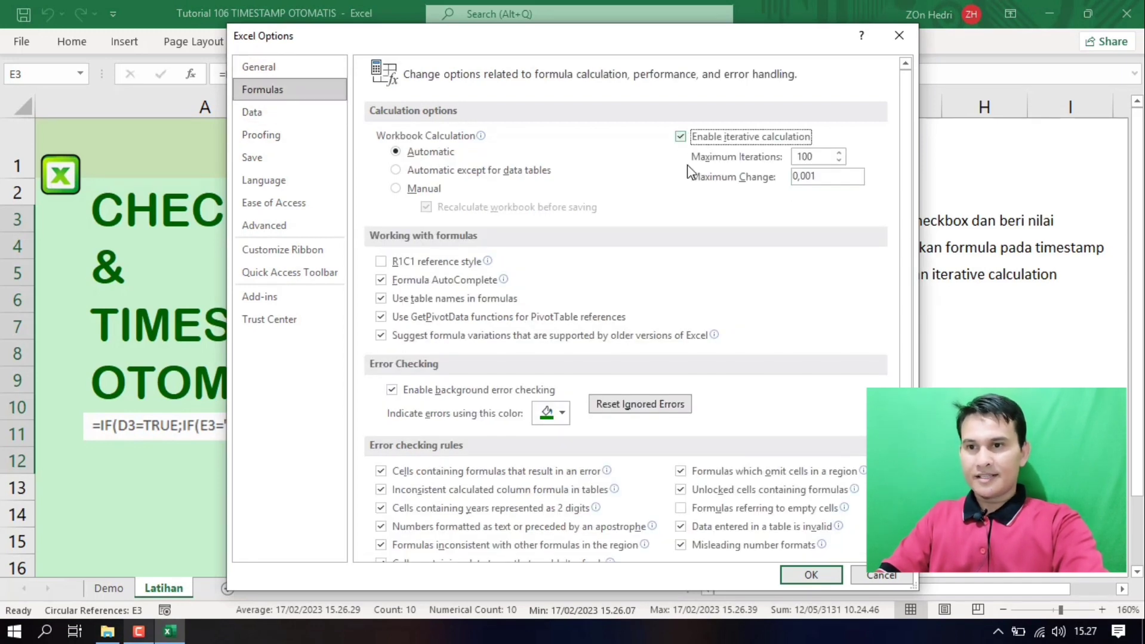
{"action": "left_click", "coordinate": [810, 575]}
{"action": "left_click", "coordinate": [753, 252]}
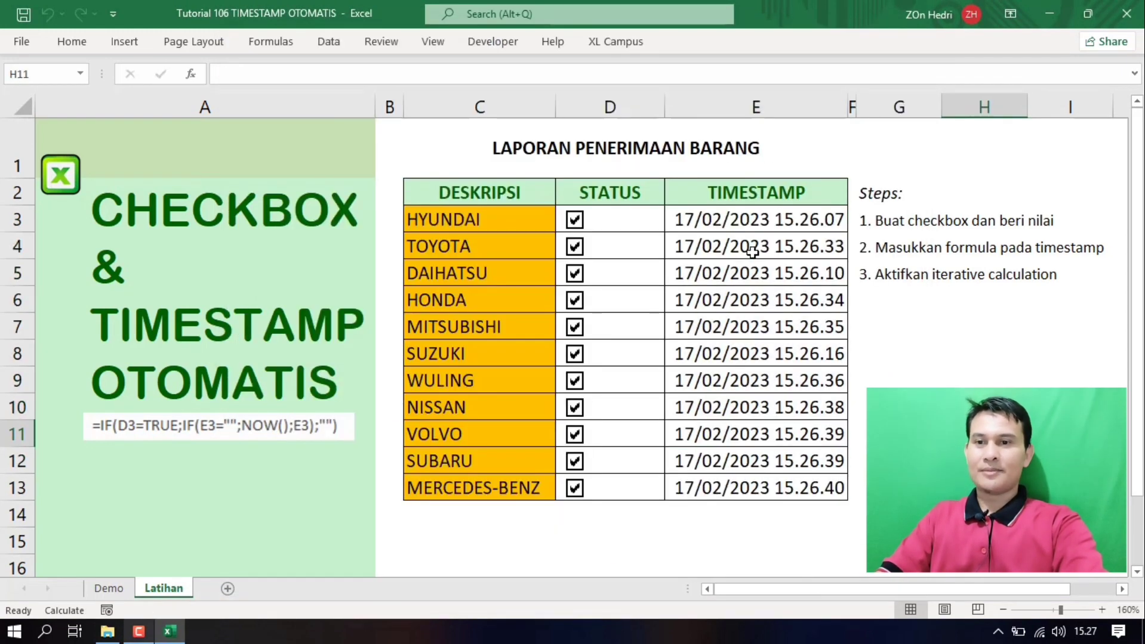
{"action": "left_click", "coordinate": [755, 225]}
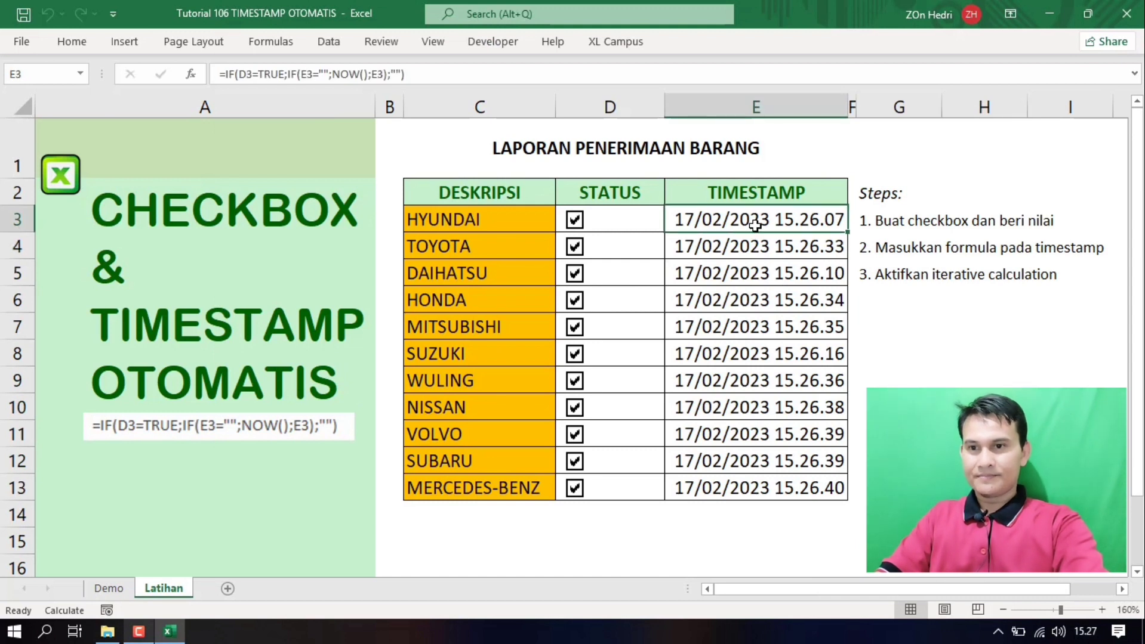
Uncheck every status box in the goods receipt table, from TOYOTA down to MERCEDES-BENZ and finally HYUNDAI
{"action": "left_click", "coordinate": [574, 249]}
{"action": "left_click", "coordinate": [574, 274]}
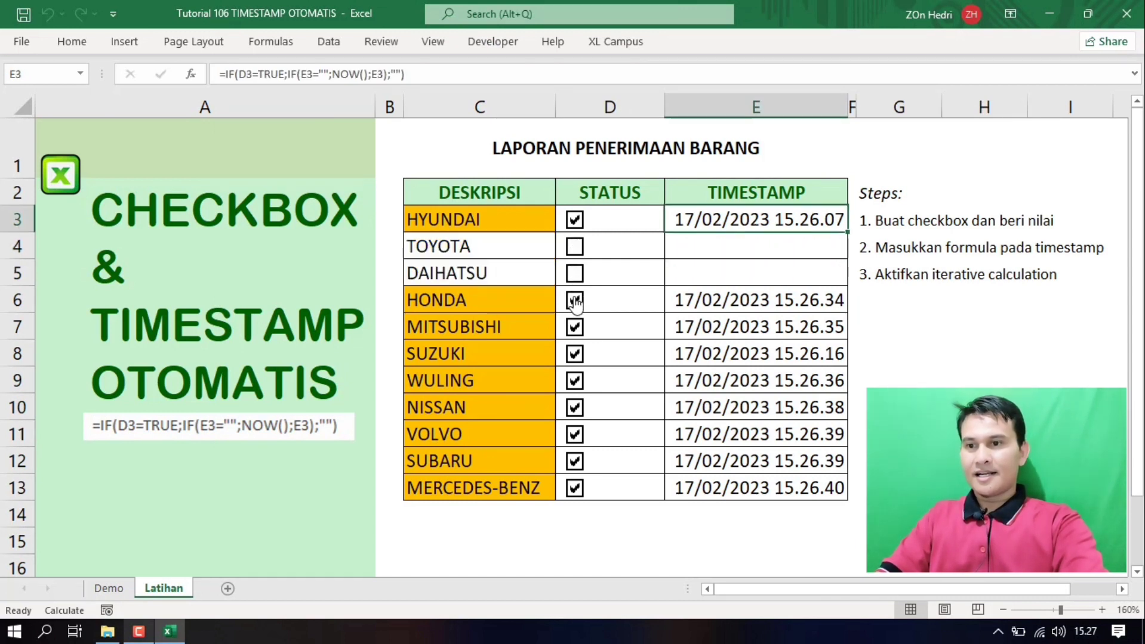
{"action": "left_click", "coordinate": [574, 301]}
{"action": "left_click", "coordinate": [574, 328]}
{"action": "left_click", "coordinate": [574, 355]}
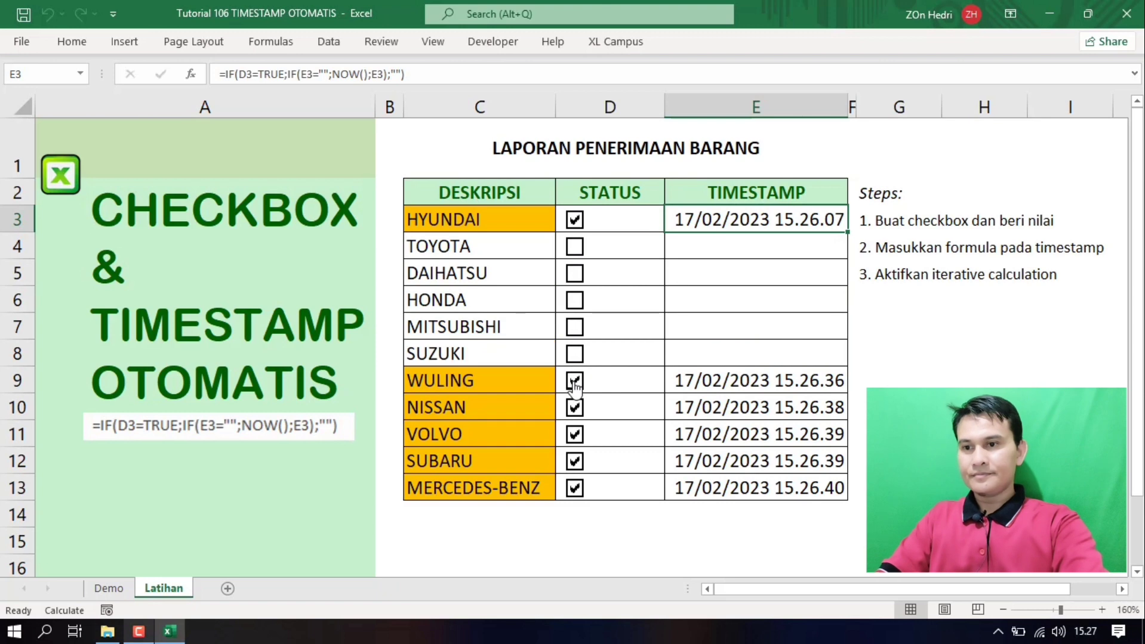
{"action": "left_click", "coordinate": [574, 382]}
{"action": "left_click", "coordinate": [574, 409]}
{"action": "left_click", "coordinate": [574, 435]}
{"action": "left_click", "coordinate": [574, 465]}
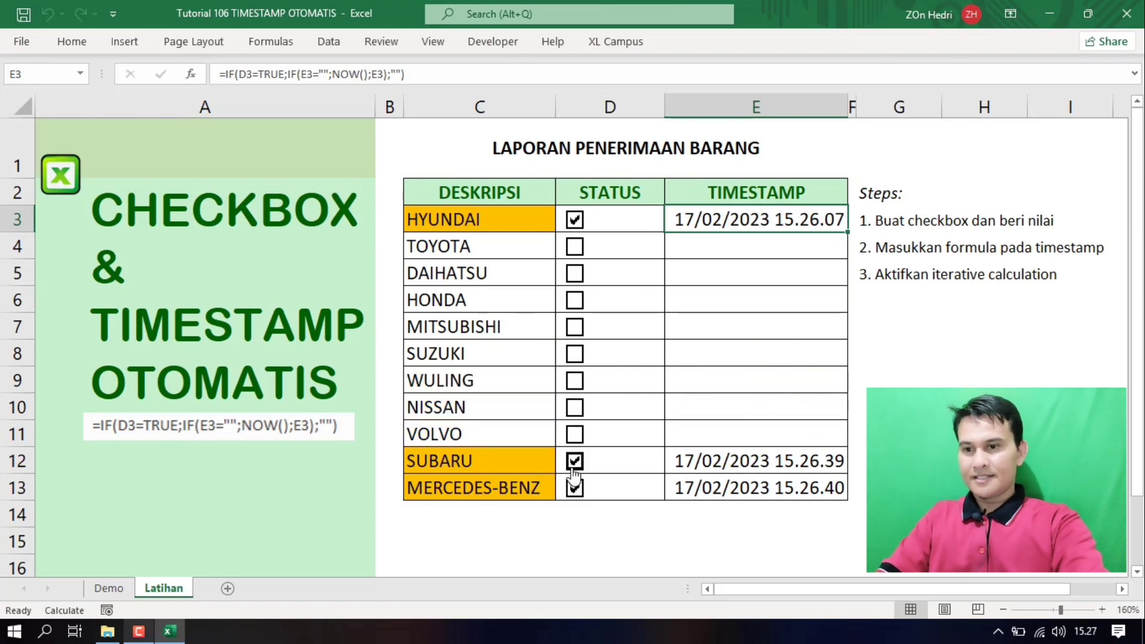
{"action": "left_click", "coordinate": [574, 488]}
{"action": "left_click", "coordinate": [574, 220]}
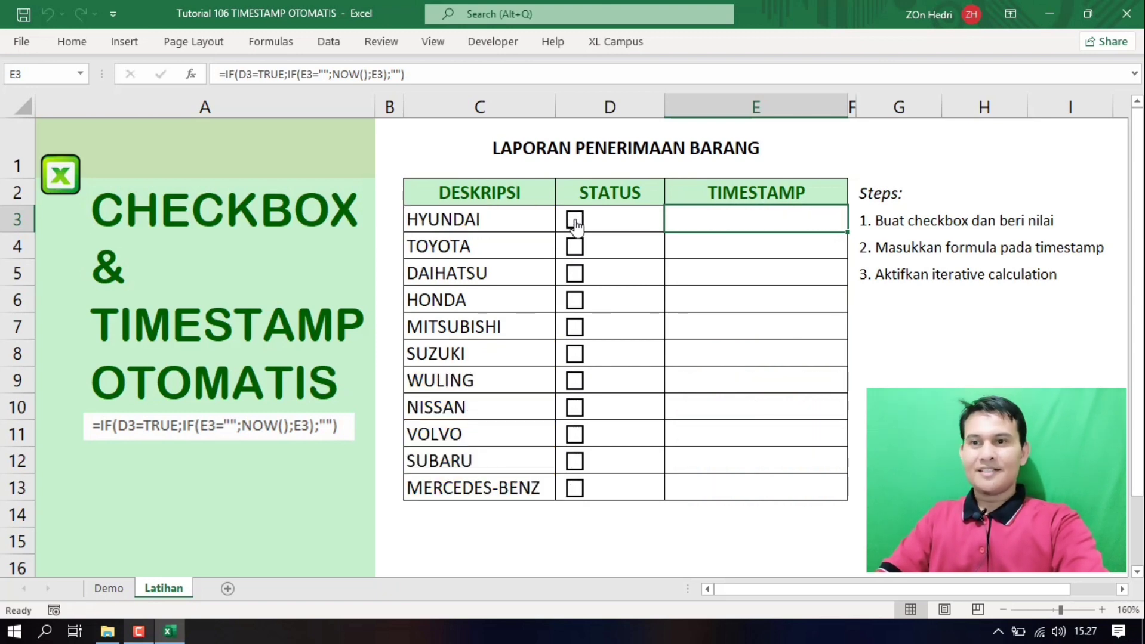